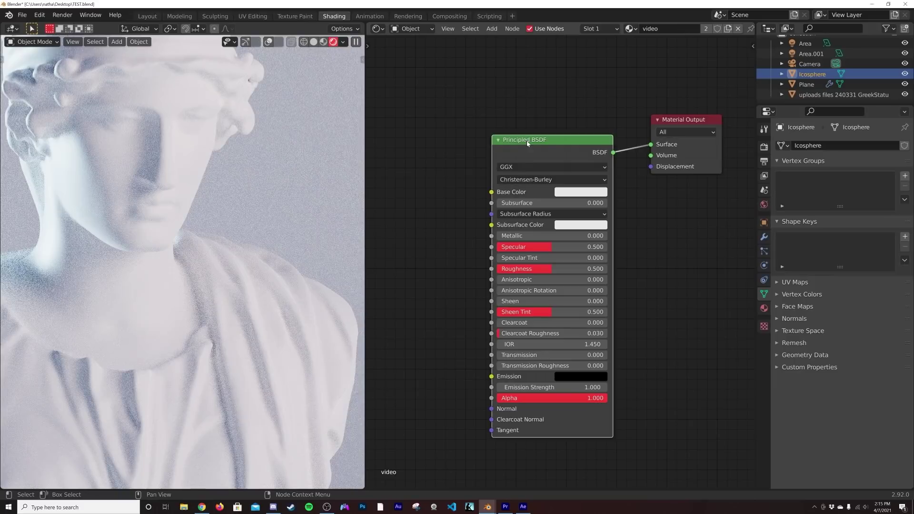
# Replace the existing shader in the icosphere's material with a linked Metal node and darken its colour
pyautogui.press('Delete')
pyautogui.hotkey('shift', 'a')
pyautogui.write('met')
pyautogui.press('Return')
pyautogui.moveTo(576, 144); pyautogui.dragTo(659, 148)
pyautogui.click(556, 215)
pyautogui.moveTo(628, 76); pyautogui.dragTo(628, 106)
# Add an FX_Sand node and insert it after the Metal node's Shader output
pyautogui.hotkey('shift', 'a')
pyautogui.write('sand')
pyautogui.press('Return')
pyautogui.click(617, 125)
pyautogui.moveTo(455, 206); pyautogui.dragTo(560, 211, button='middle')
# Add a Dirtmap/Discolor node and link its outputs to the Metal node's Color, Roughness and Max inputs
pyautogui.hotkey('shift', 'a')
pyautogui.write('dir')
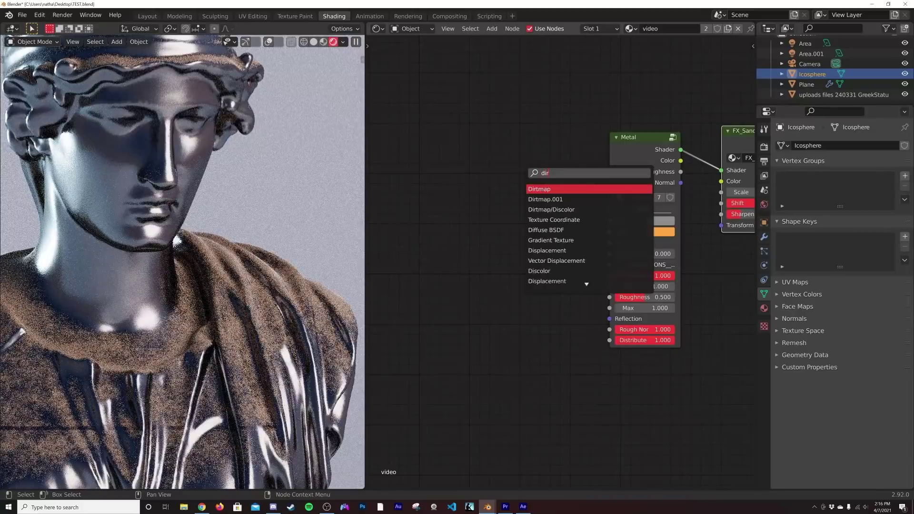
pyautogui.click(566, 210)
pyautogui.click(482, 149)
pyautogui.moveTo(545, 166); pyautogui.dragTo(610, 297)
pyautogui.moveTo(545, 187); pyautogui.dragTo(609, 307)
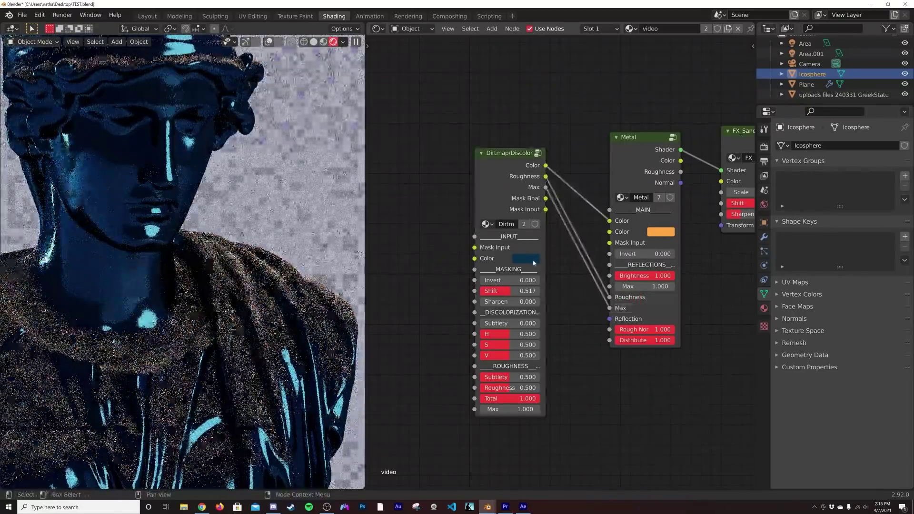
# Change the Dirtmap/Discolor node's input colour from blue to a desaturated grey
pyautogui.click(526, 258)
pyautogui.click(552, 151)
pyautogui.moveTo(598, 144); pyautogui.dragTo(598, 165)
# Add a Markings node, link its output 4 to the Dirtmap/Discolor Mask Input, and lower the roughness Subtlety
pyautogui.moveTo(431, 211); pyautogui.dragTo(532, 206, button='middle')
pyautogui.hotkey('shift', 'a')
pyautogui.write('mark')
pyautogui.press('Return')
pyautogui.click(458, 182)
pyautogui.moveTo(522, 230); pyautogui.dragTo(575, 243)
pyautogui.moveTo(532, 323); pyautogui.dragTo(523, 320, button='middle')
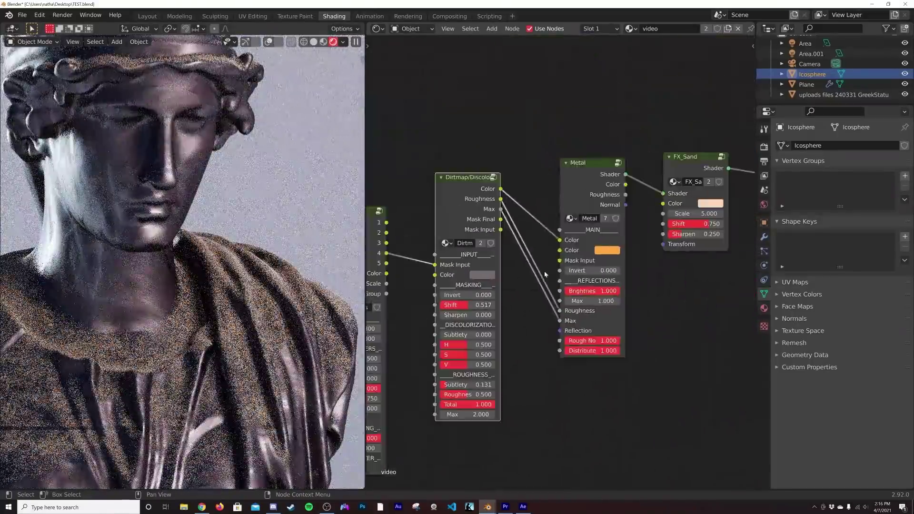
# Add a Displacement group node below the Metal node and feed a Dirtmap/Discolor output into its Mask Input
pyautogui.moveTo(590, 311); pyautogui.dragTo(583, 176)
pyautogui.scroll(2, 602, 267)
pyautogui.hotkey('shift', 'a')
pyautogui.click(600, 248)
pyautogui.write('disp')
pyautogui.press('Return')
pyautogui.click(558, 229)
pyautogui.moveTo(491, 188); pyautogui.dragTo(558, 380)
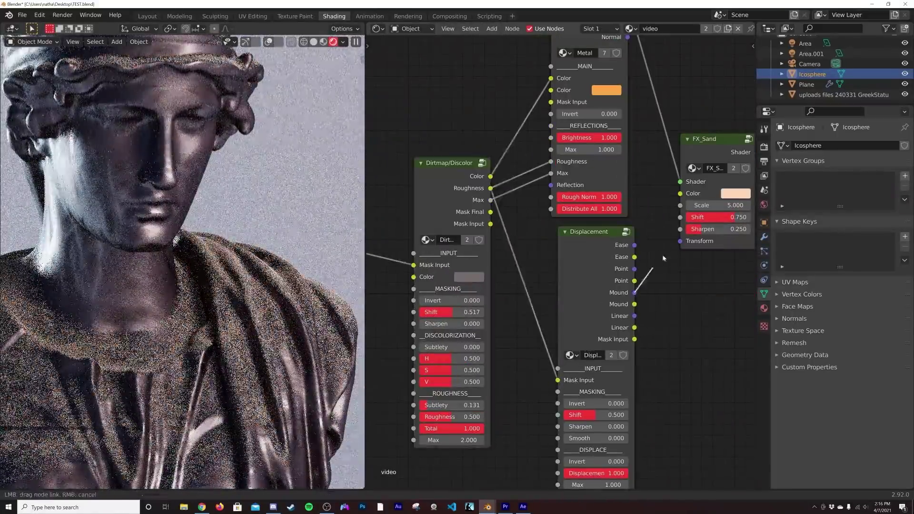
# Link the Displacement node's Mound output onward in the node tree and set the node value to 3
pyautogui.moveTo(667, 280); pyautogui.dragTo(573, 296, button='middle')
pyautogui.moveTo(541, 309); pyautogui.dragTo(705, 198)
pyautogui.moveTo(618, 328); pyautogui.dragTo(706, 212, button='middle')
pyautogui.doubleClick(591, 384)
pyautogui.write('3')
pyautogui.press('Return')
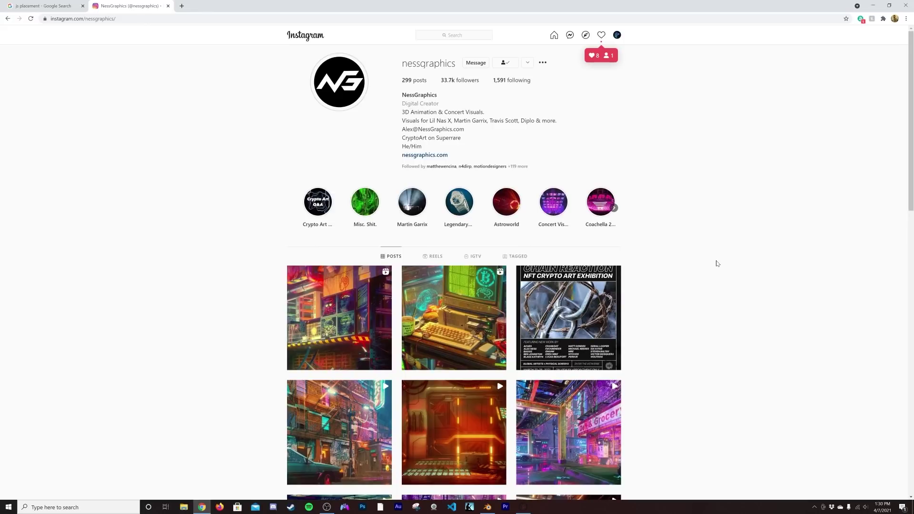
# Browse the posts on the NessGraphics Instagram profile in the browser for visual reference
pyautogui.scroll(-4, 156, 254)
pyautogui.scroll(4, 157, 255)
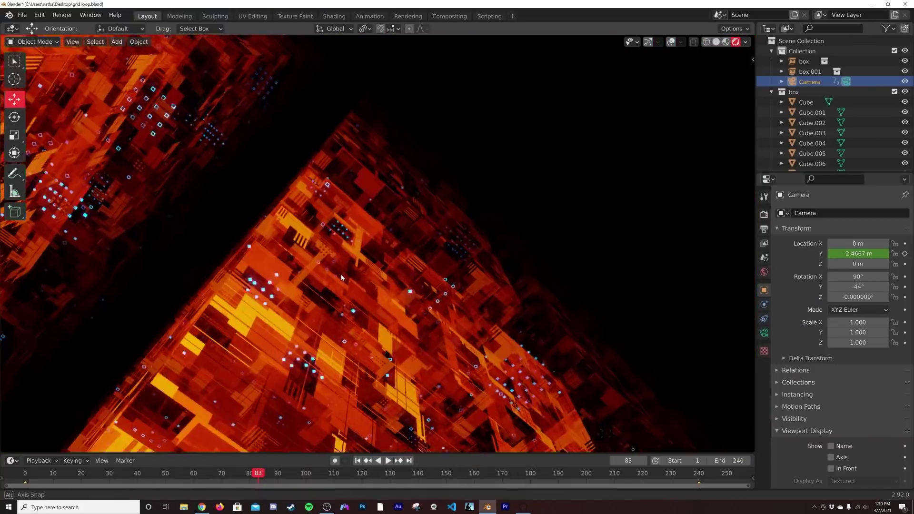
# Switch to Blender and start a new file, discarding the unsaved changes to grid loop.blend
pyautogui.moveTo(341, 277); pyautogui.dragTo(342, 276, button='middle')
pyautogui.scroll(-2, 343, 276)
pyautogui.click(22, 15)
pyautogui.click(23, 15)
pyautogui.click(23, 14)
pyautogui.moveTo(43, 22)
pyautogui.click(204, 44)
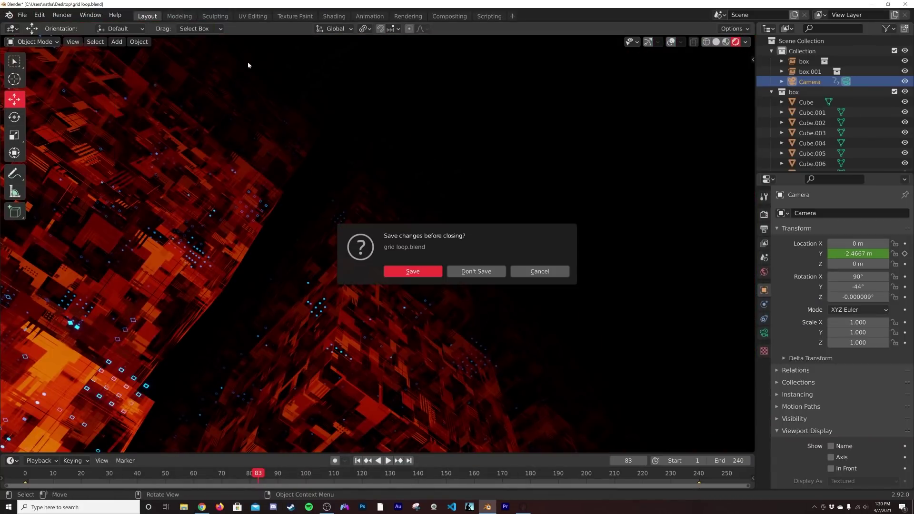
pyautogui.click(470, 271)
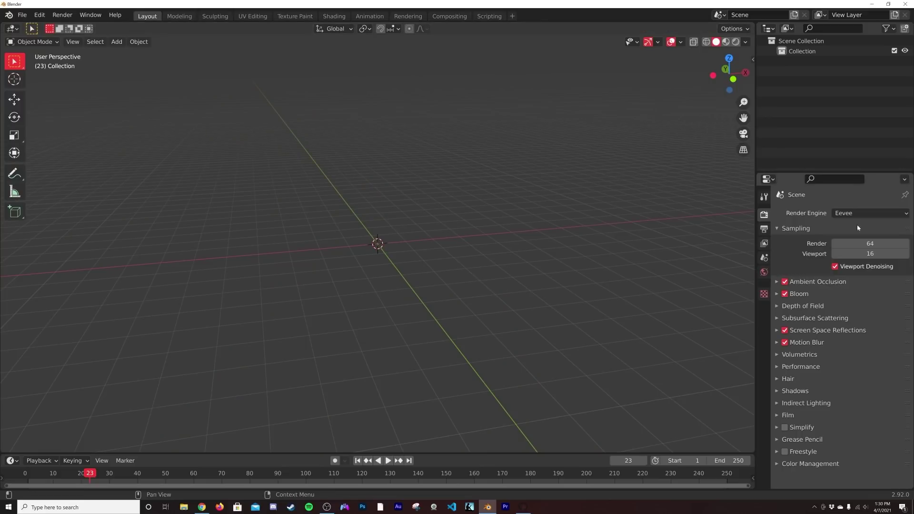
# Review the available render engines and the Ambient Occlusion and Motion Blur settings of the new scene
pyautogui.click(897, 215)
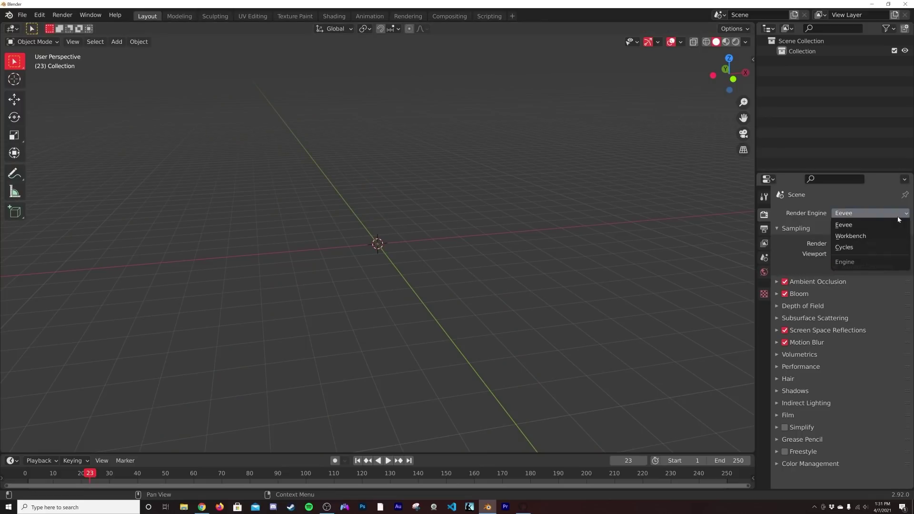
pyautogui.click(897, 217)
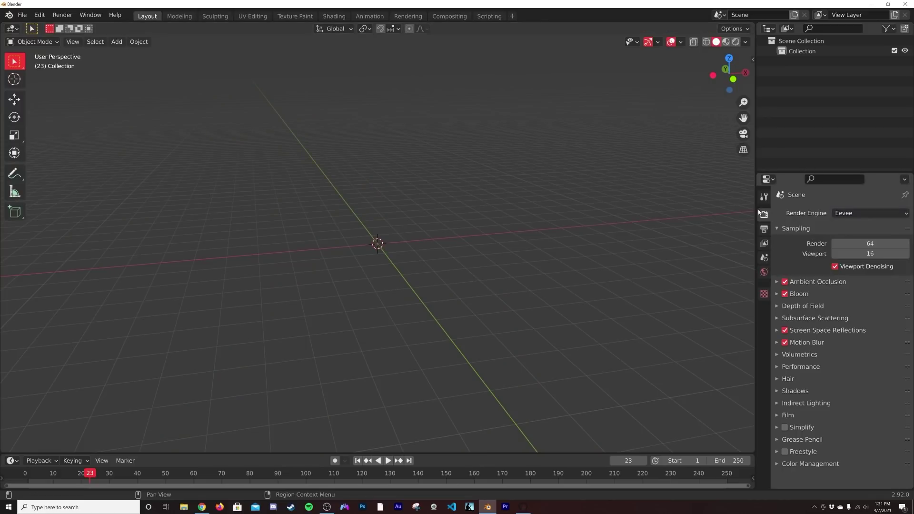
pyautogui.click(785, 282)
pyautogui.click(785, 282)
pyautogui.click(786, 343)
# Add a plane mesh at the scene origin and scale it up by a factor of 10
pyautogui.moveTo(534, 269); pyautogui.dragTo(524, 273, button='middle')
pyautogui.hotkey('shift', 'a')
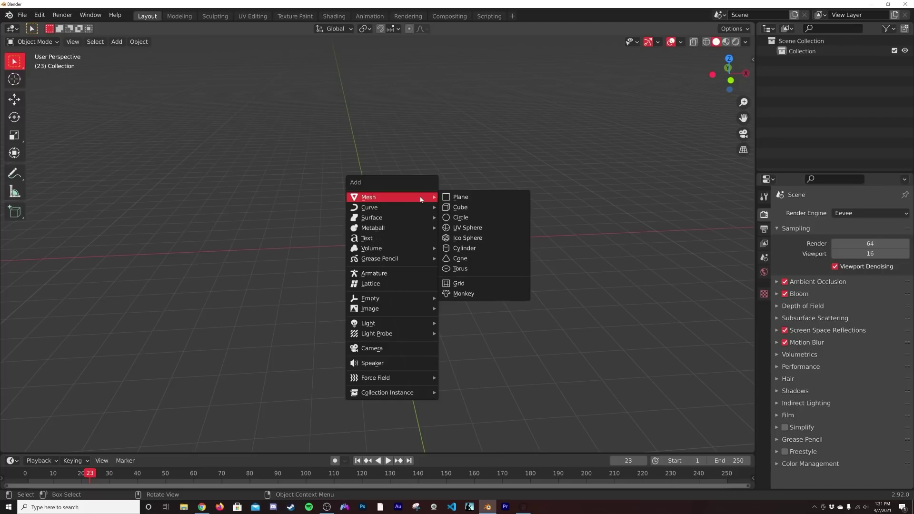
pyautogui.click(465, 202)
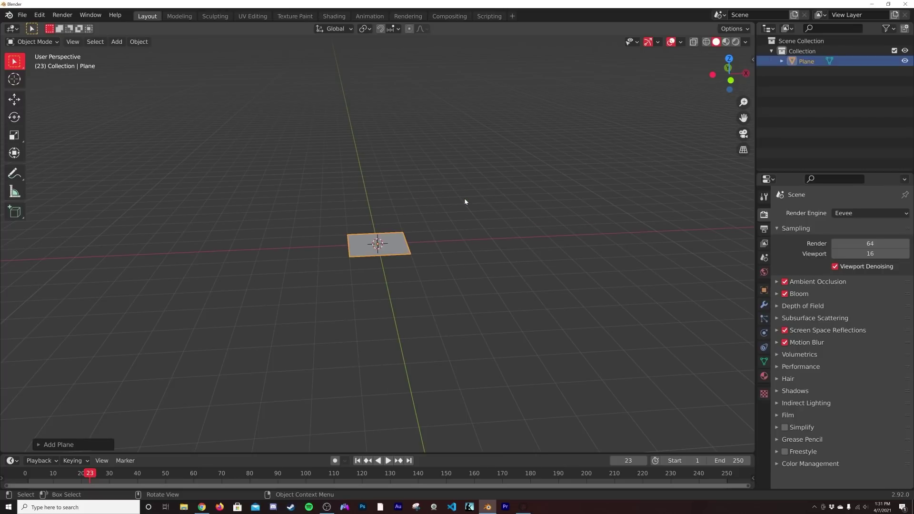
pyautogui.write('s10')
pyautogui.press('Return')
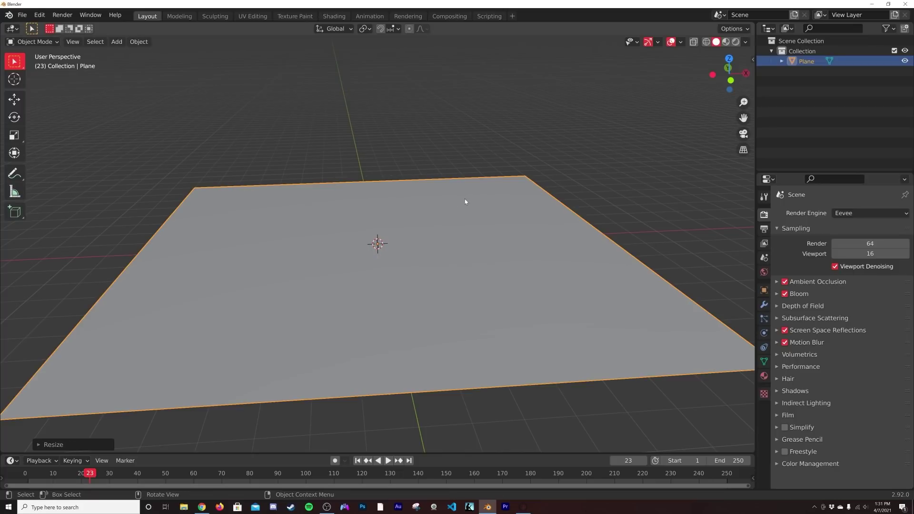
# Add a cube mesh at the scene origin, in the middle of the large plane
pyautogui.moveTo(465, 202); pyautogui.dragTo(433, 239, button='middle')
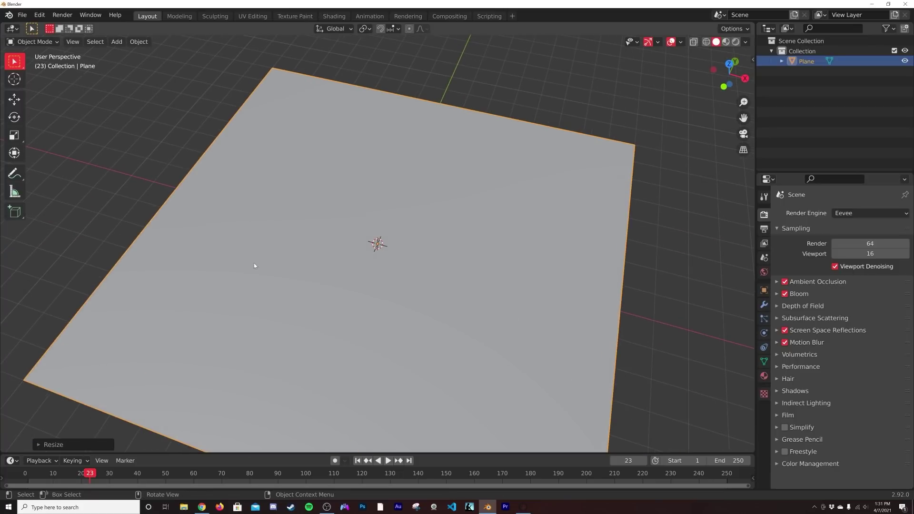
pyautogui.moveTo(446, 299); pyautogui.dragTo(343, 270, button='middle')
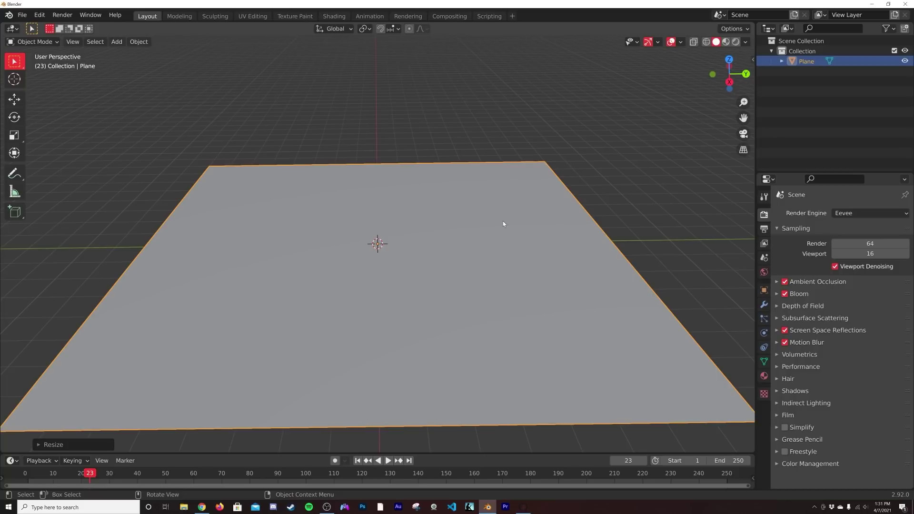
pyautogui.hotkey('shift', 'a')
pyautogui.moveTo(411, 230)
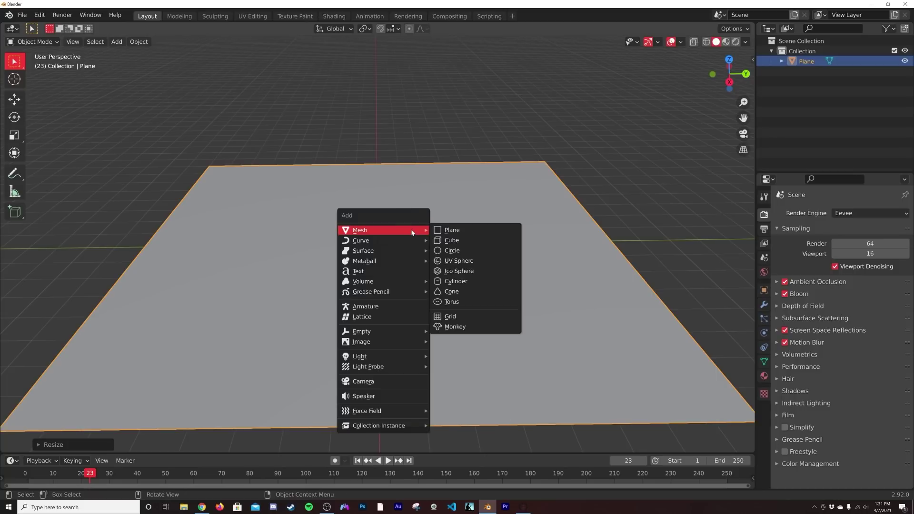
pyautogui.click(462, 242)
# In the front view, move the cube about 1.4 m along the positive X axis
pyautogui.moveTo(401, 258); pyautogui.dragTo(472, 269, button='middle')
pyautogui.press('`')
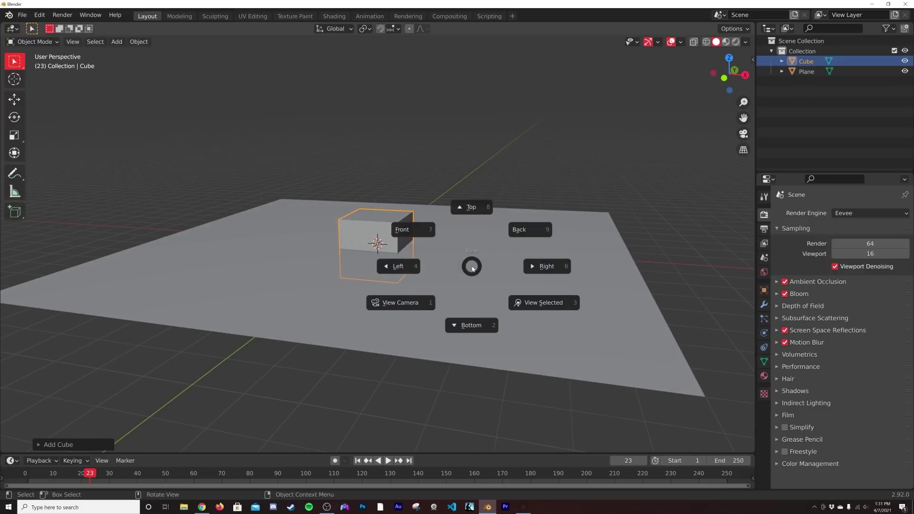
pyautogui.click(415, 230)
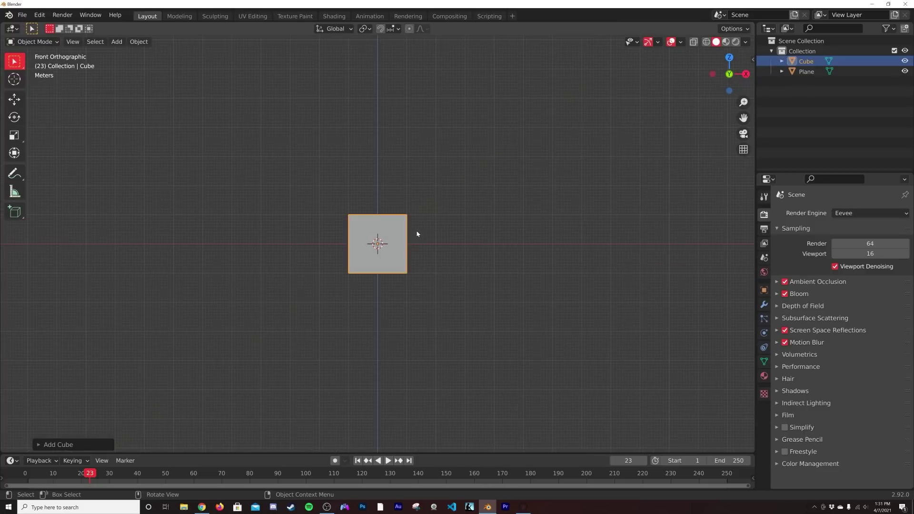
pyautogui.click(15, 99)
pyautogui.scroll(3, 370, 224)
pyautogui.press('g')
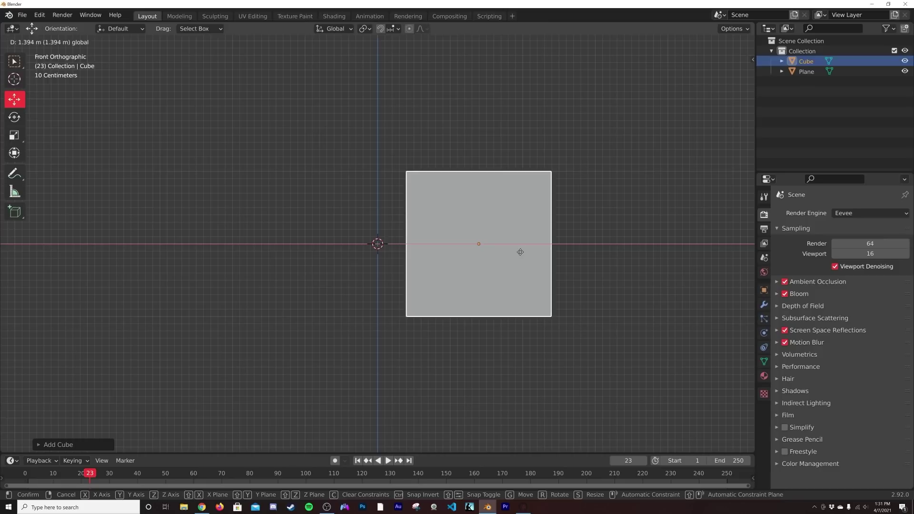
pyautogui.click(520, 252)
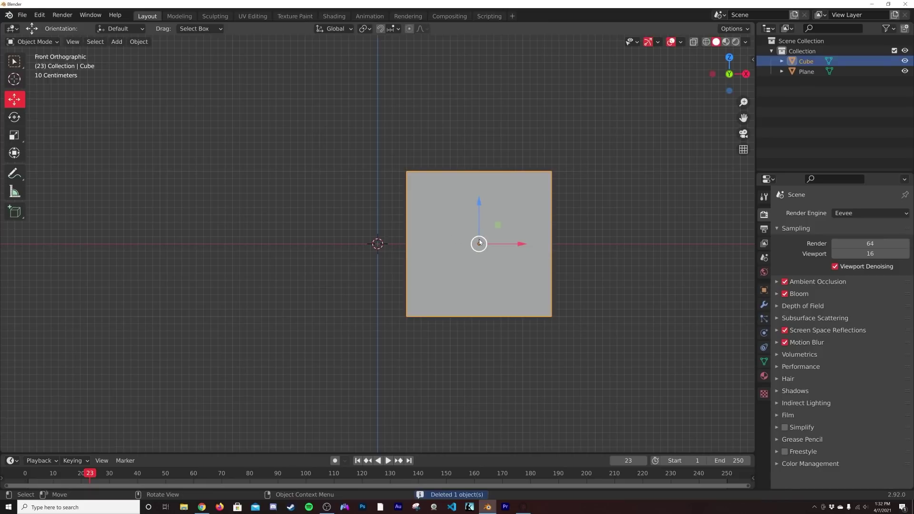
# Make a linked duplicate of the cube and move it about 2.8 m along negative X, opposite the original
pyautogui.hotkey('alt', 'd')
pyautogui.press('Escape')
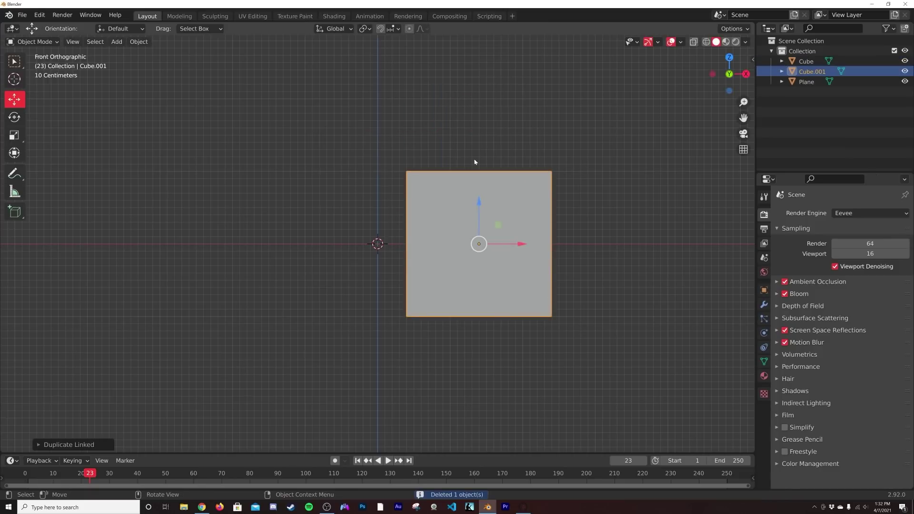
pyautogui.press('g')
pyautogui.press('x')
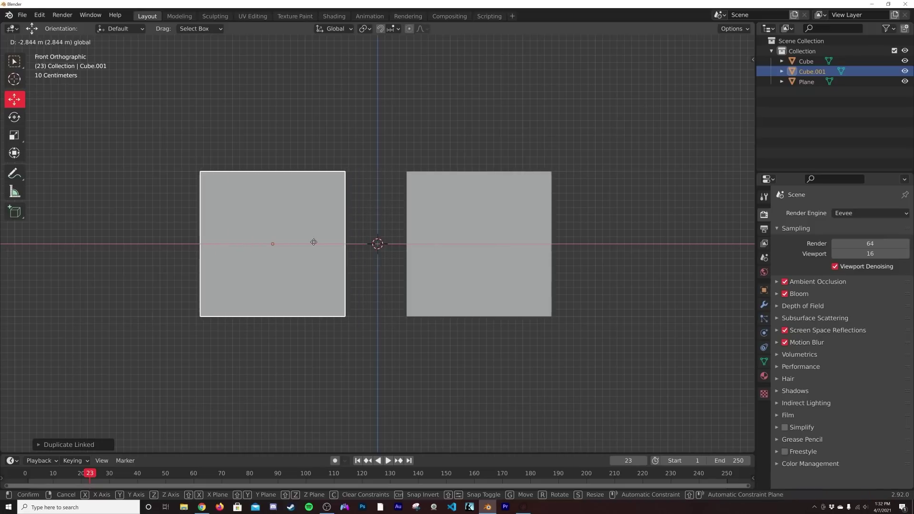
pyautogui.click(315, 242)
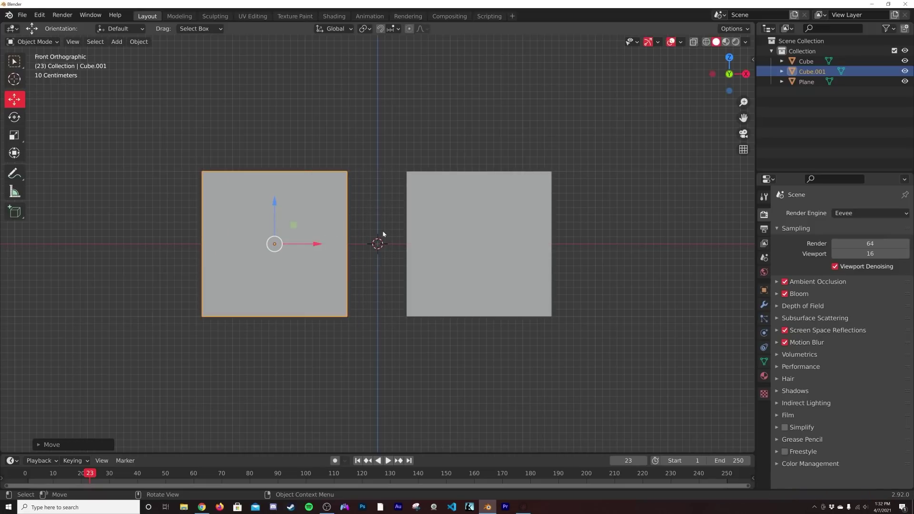
# Move both cubes down below the origin and place a linked duplicate of the pair above it at about Z 1.5 m
pyautogui.keyDown('shift'); pyautogui.click(450, 218); pyautogui.keyUp('shift')
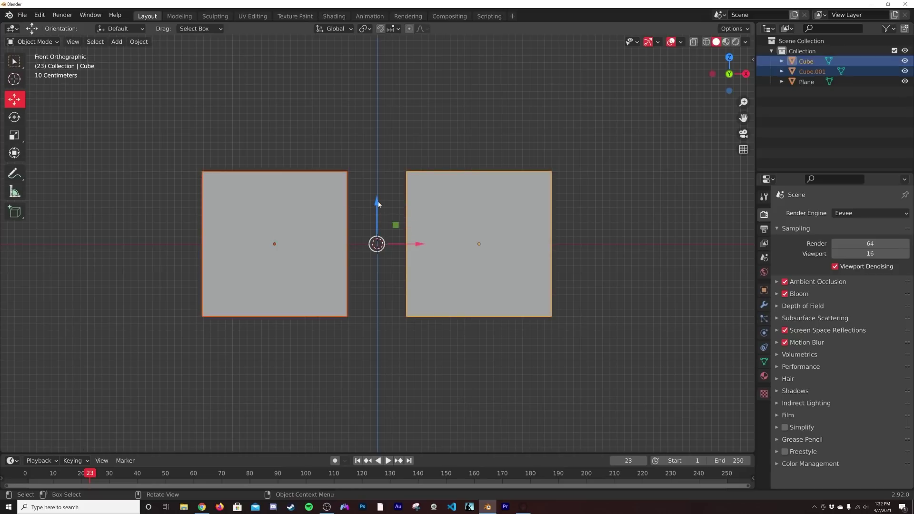
pyautogui.moveTo(377, 201); pyautogui.dragTo(379, 313)
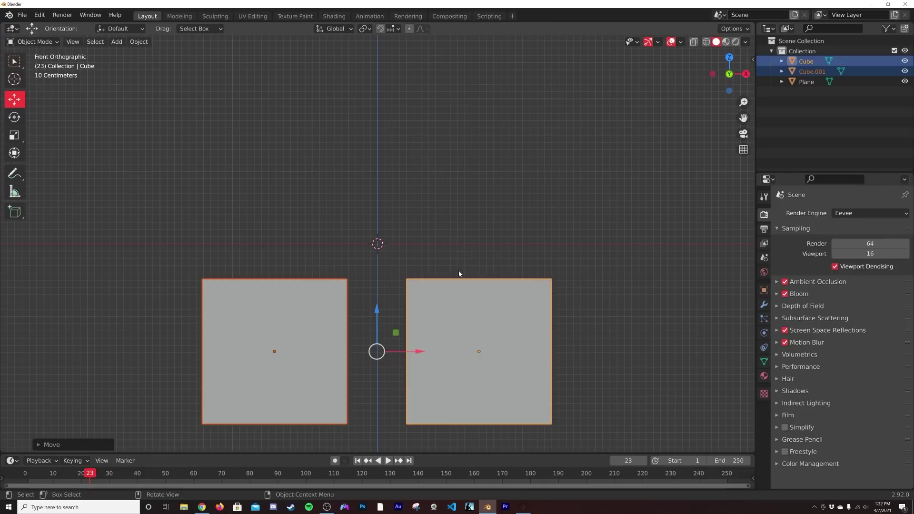
pyautogui.hotkey('alt', 'd')
pyautogui.rightClick(563, 144)
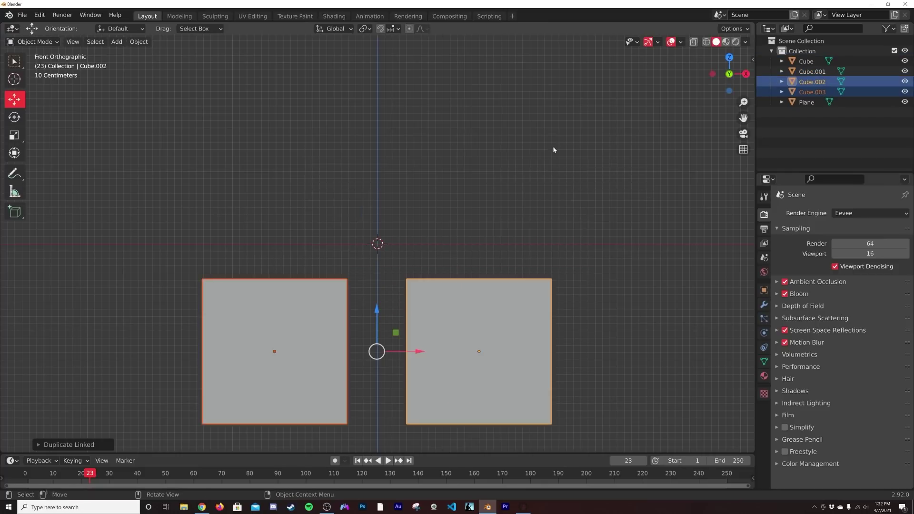
pyautogui.moveTo(379, 302); pyautogui.dragTo(412, 89)
# Select all four cubes and move them together along the Y axis to -8 m, near the plane's edge
pyautogui.moveTo(492, 190); pyautogui.dragTo(440, 256, button='middle')
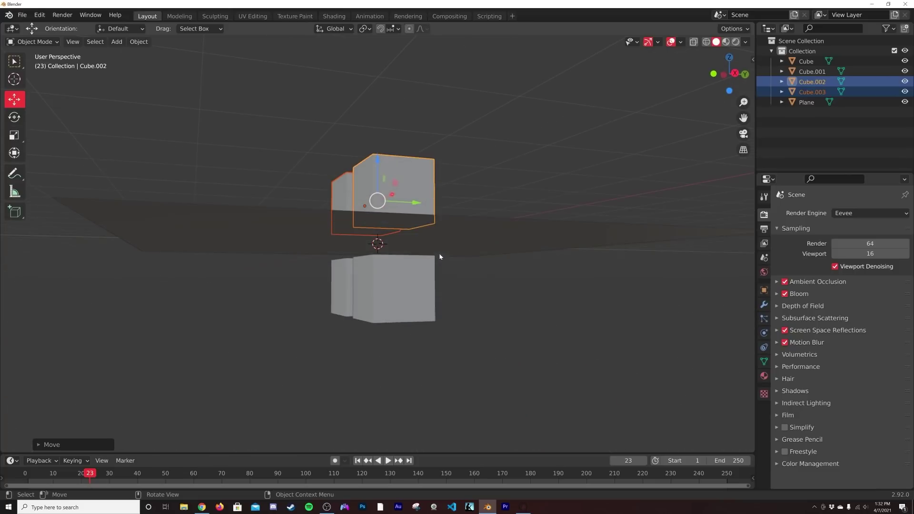
pyautogui.click(402, 307)
pyautogui.click(426, 310)
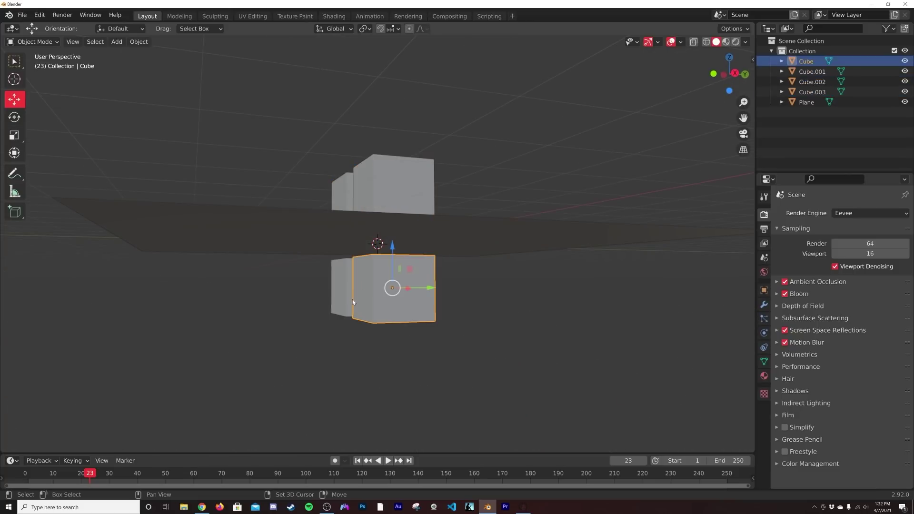
pyautogui.keyDown('shift'); pyautogui.click(348, 281); pyautogui.keyUp('shift')
pyautogui.keyDown('shift'); pyautogui.click(340, 185); pyautogui.keyUp('shift')
pyautogui.keyDown('shift'); pyautogui.click(396, 191); pyautogui.keyUp('shift')
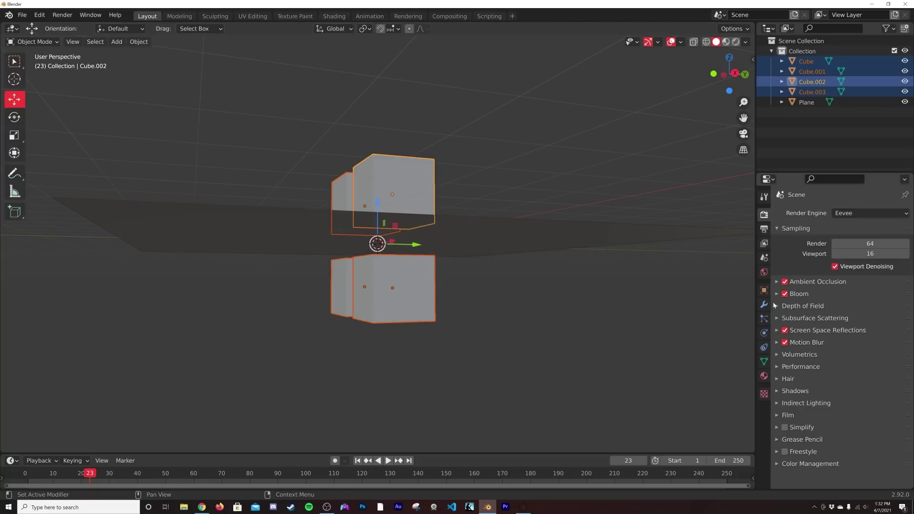
pyautogui.click(764, 291)
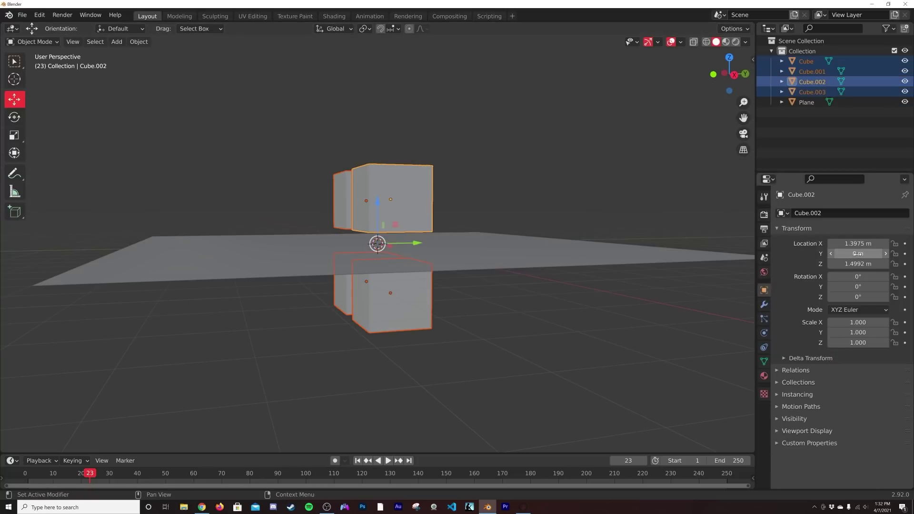
pyautogui.moveTo(416, 245); pyautogui.dragTo(142, 261)
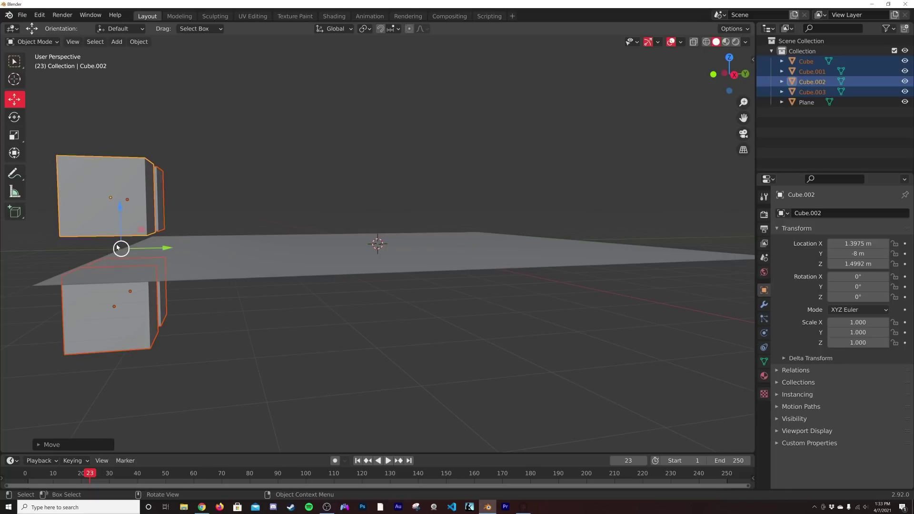
pyautogui.moveTo(116, 245); pyautogui.dragTo(121, 249, button='middle')
pyautogui.moveTo(178, 283); pyautogui.dragTo(481, 286, button='middle')
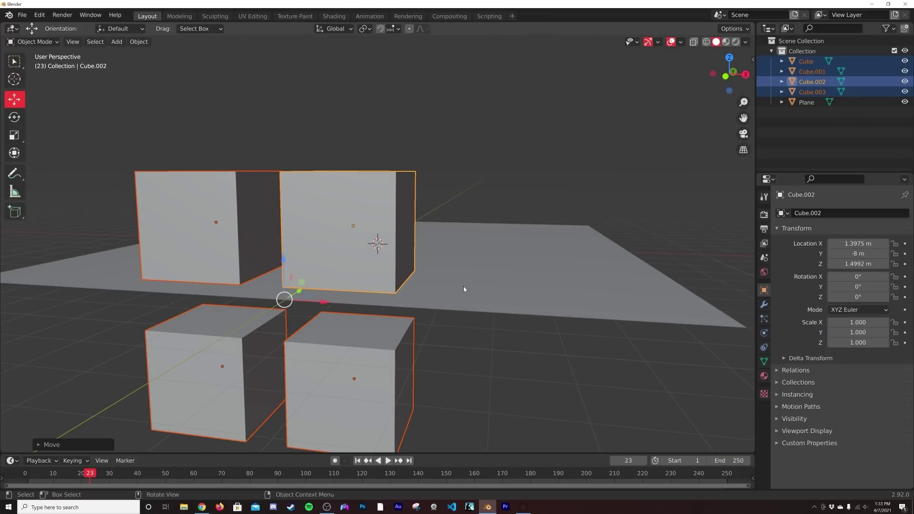
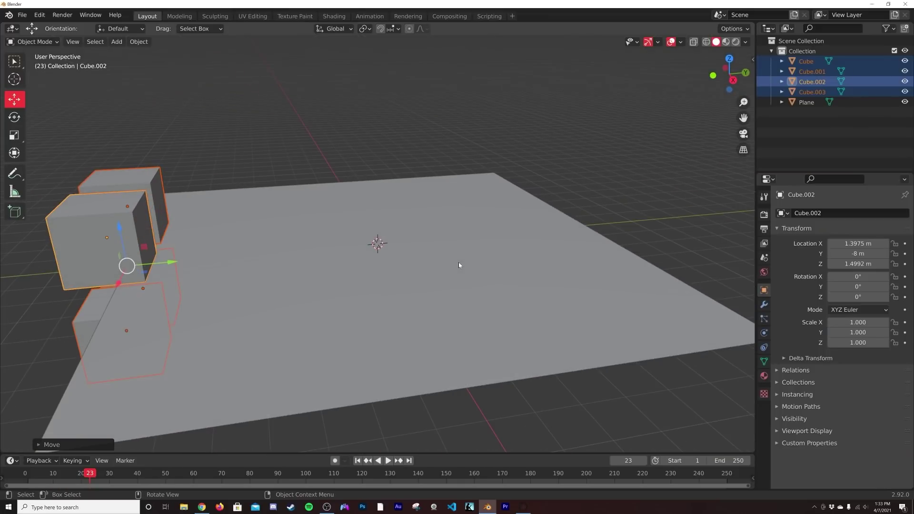
# In the top view, make a linked duplicate of the four cubes and move it 3 m along the positive Y axis
pyautogui.press('`')
pyautogui.click(463, 210)
pyautogui.scroll(-3, 427, 276)
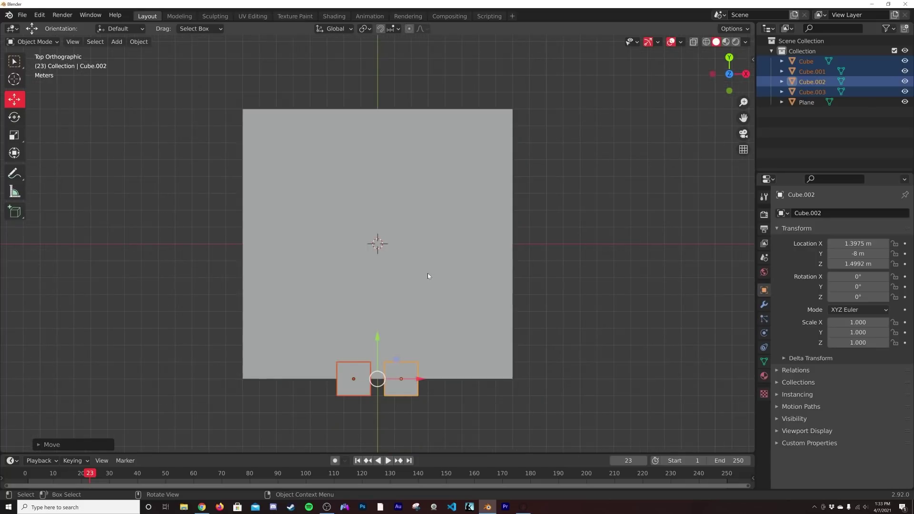
pyautogui.hotkey('alt', 'd')
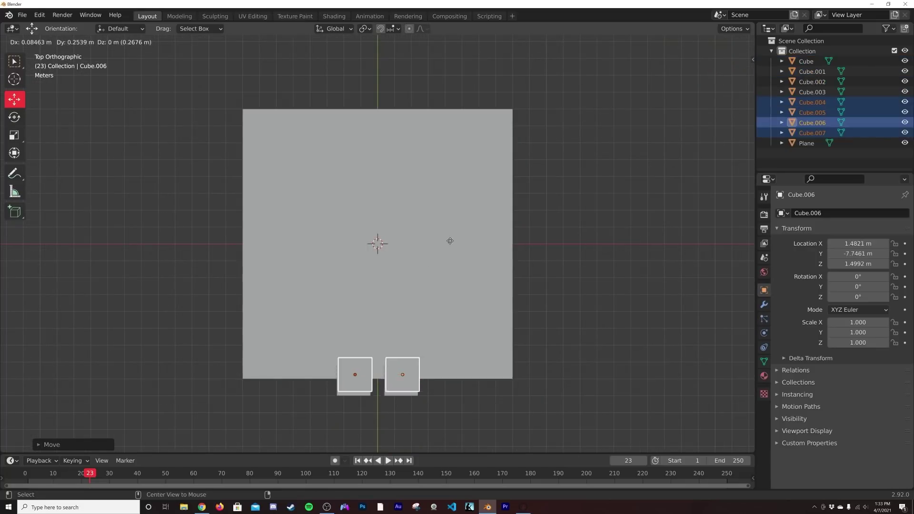
pyautogui.press('y')
pyautogui.press('2')
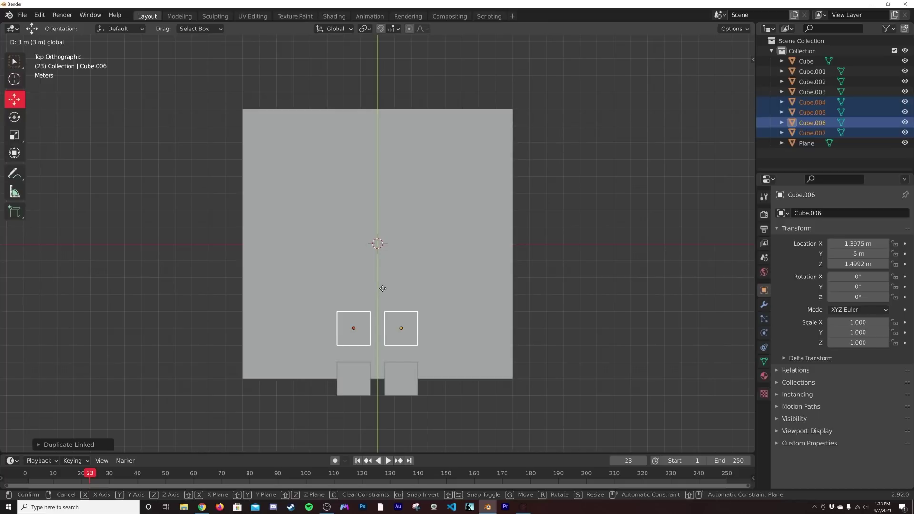
pyautogui.click(383, 287)
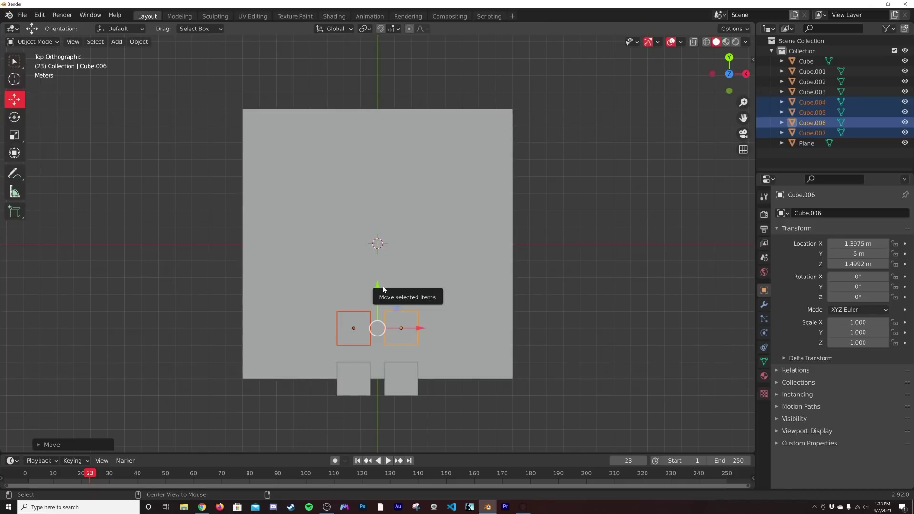
# Add three more linked duplicates of the four-cube group, spaced 3 m apart along Y, ending at Y 4 m
pyautogui.hotkey('alt', 'd')
pyautogui.press('Escape')
pyautogui.moveTo(376, 296); pyautogui.dragTo(389, 181)
pyautogui.hotkey('alt', 'd')
pyautogui.press('Escape')
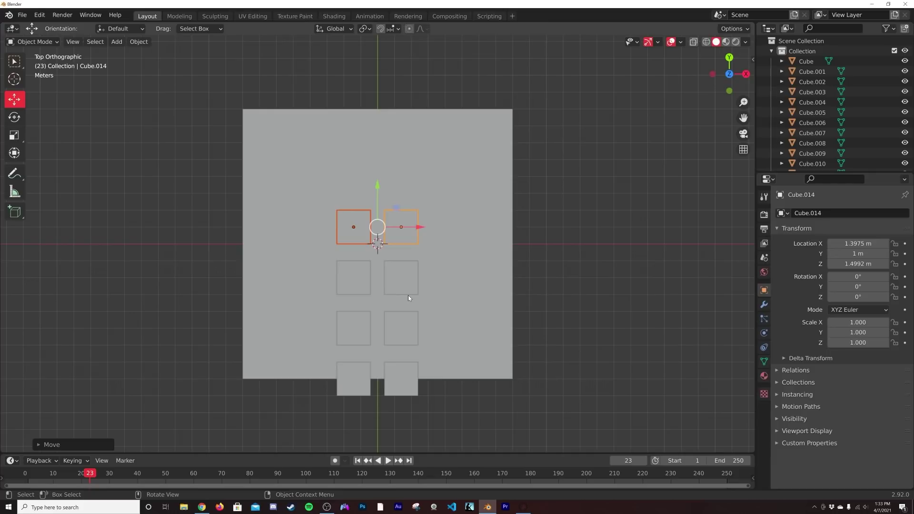
pyautogui.hotkey('alt', 'd')
pyautogui.rightClick(418, 247)
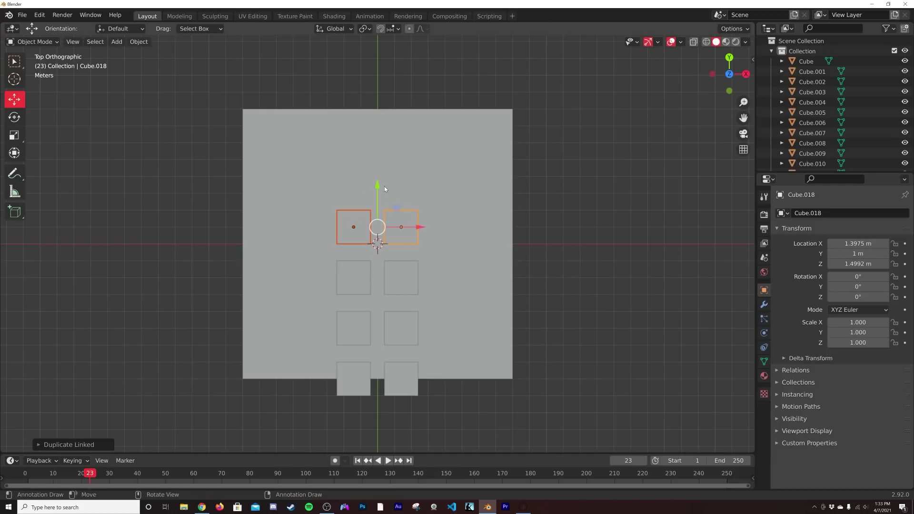
pyautogui.moveTo(378, 188); pyautogui.dragTo(391, 134)
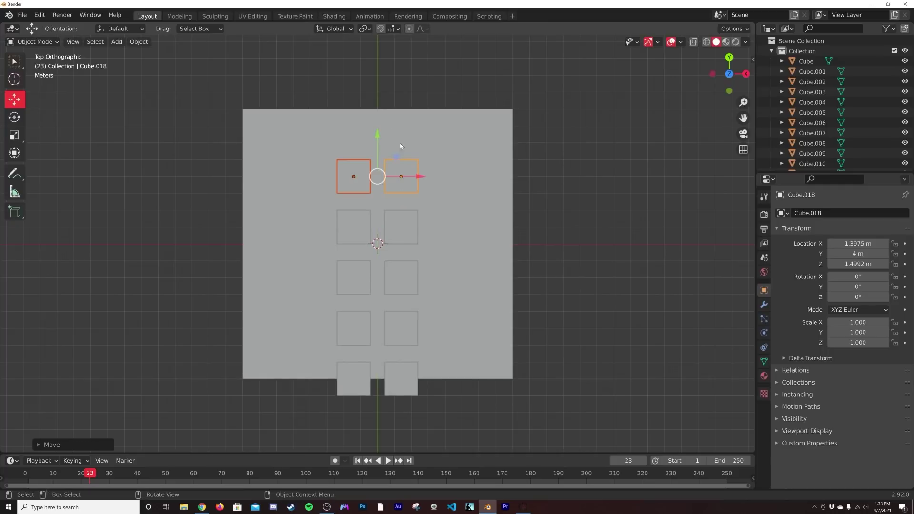
# Add a new cube at the origin and scale it by 8 so it encloses the small cubes
pyautogui.moveTo(514, 303); pyautogui.dragTo(501, 156, button='middle')
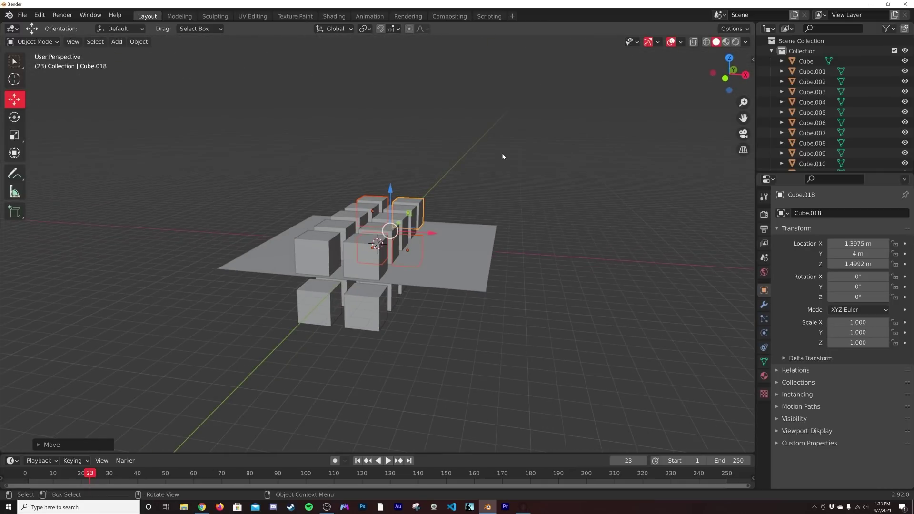
pyautogui.hotkey('shift', 'a')
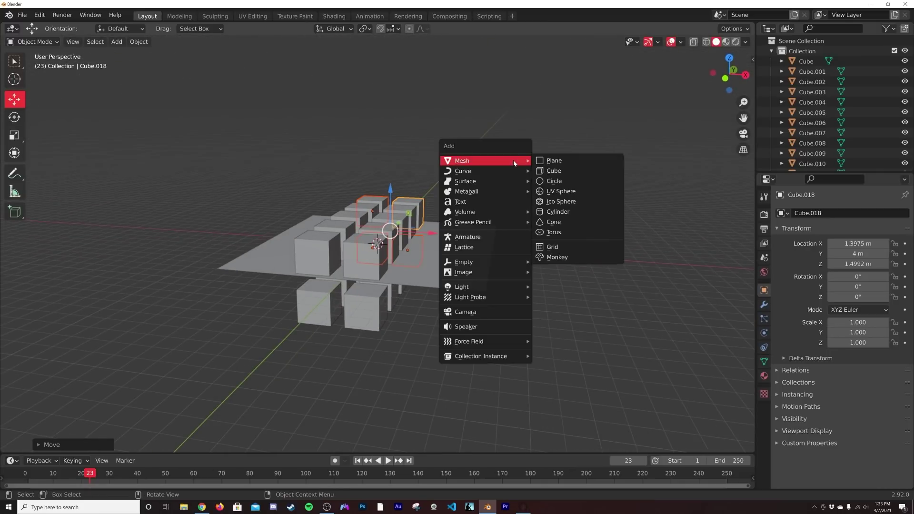
pyautogui.click(541, 170)
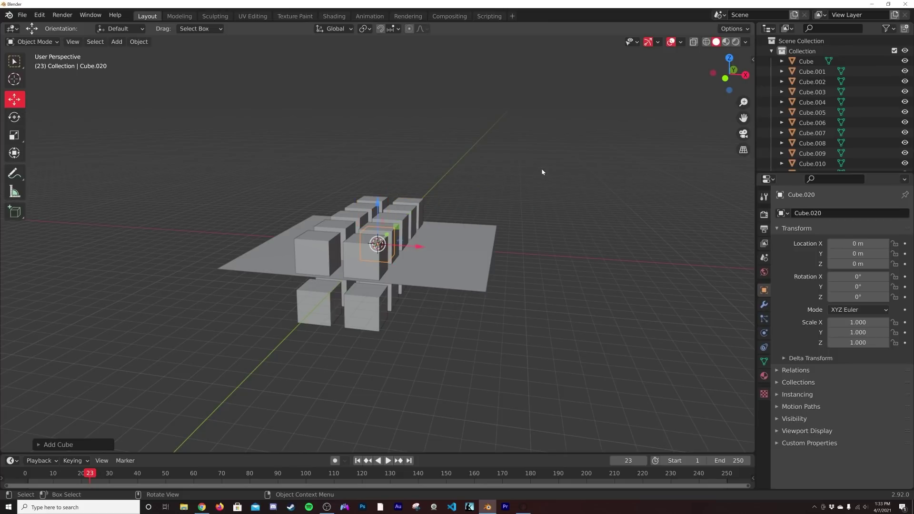
pyautogui.write('s8')
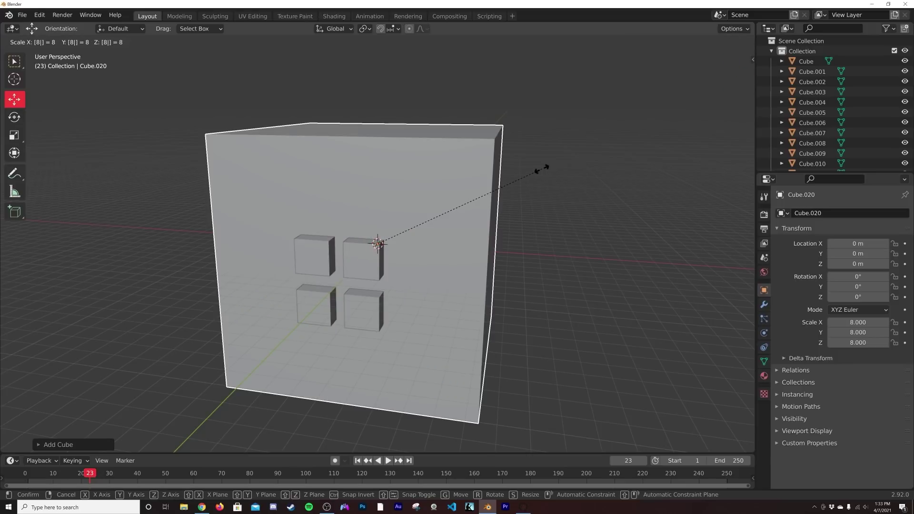
pyautogui.press('Return')
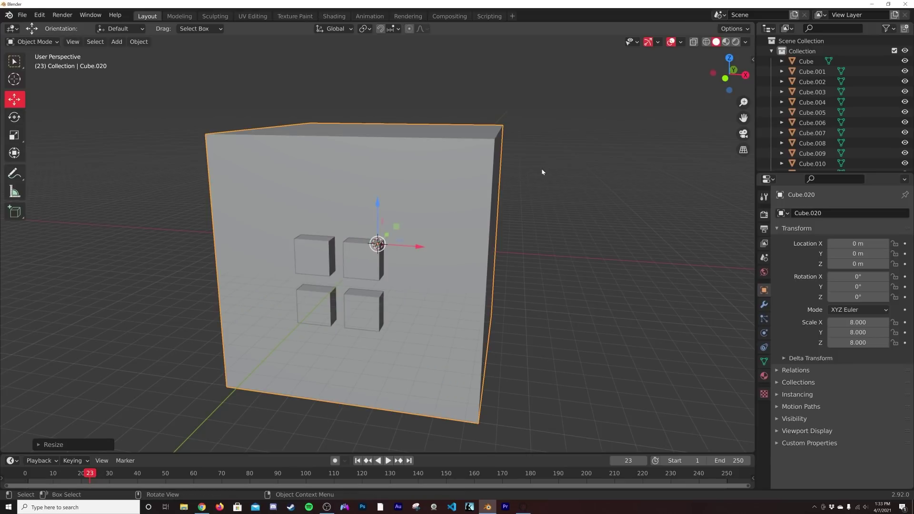
# Set the large cube's viewport display to Wire
pyautogui.click(763, 307)
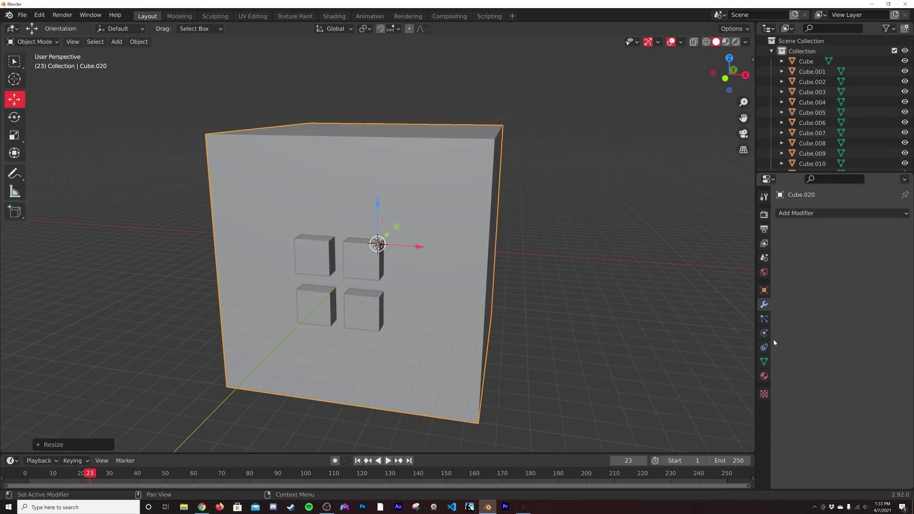
pyautogui.click(764, 290)
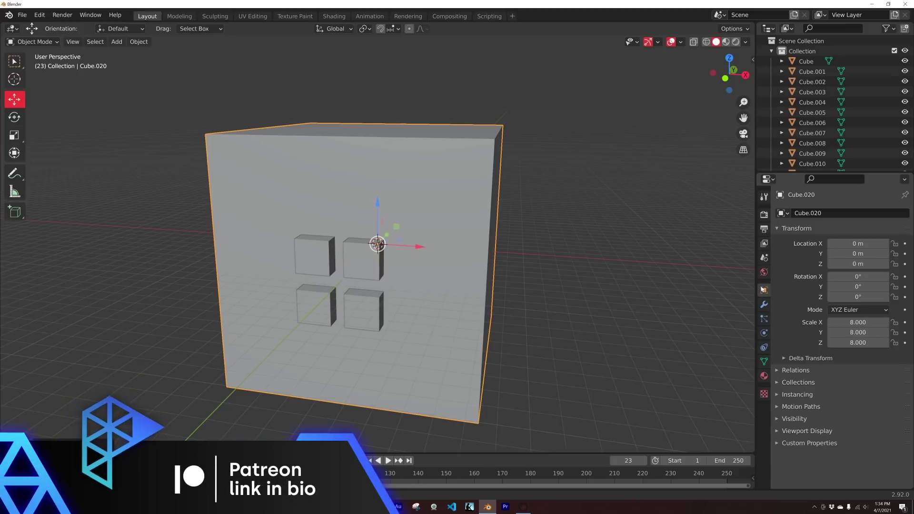
pyautogui.click(804, 431)
pyautogui.scroll(-3, 809, 428)
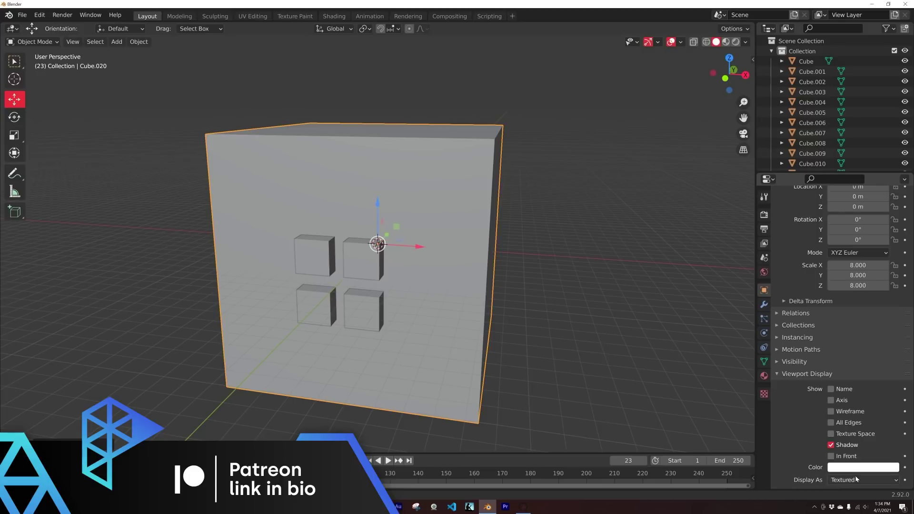
pyautogui.click(842, 480)
pyautogui.click(838, 456)
pyautogui.moveTo(535, 322); pyautogui.dragTo(449, 300, button='middle')
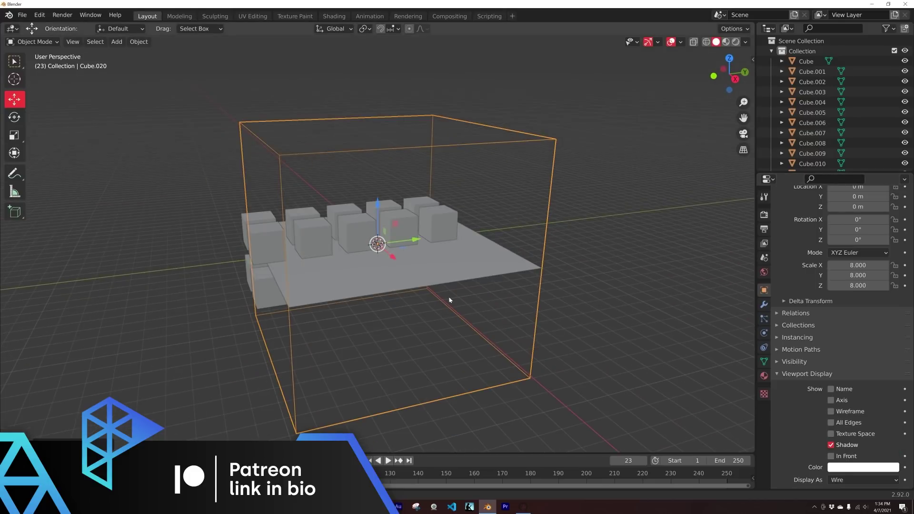
# Delete the large plane and hide the large wire cube
pyautogui.click(455, 273)
pyautogui.press('Delete')
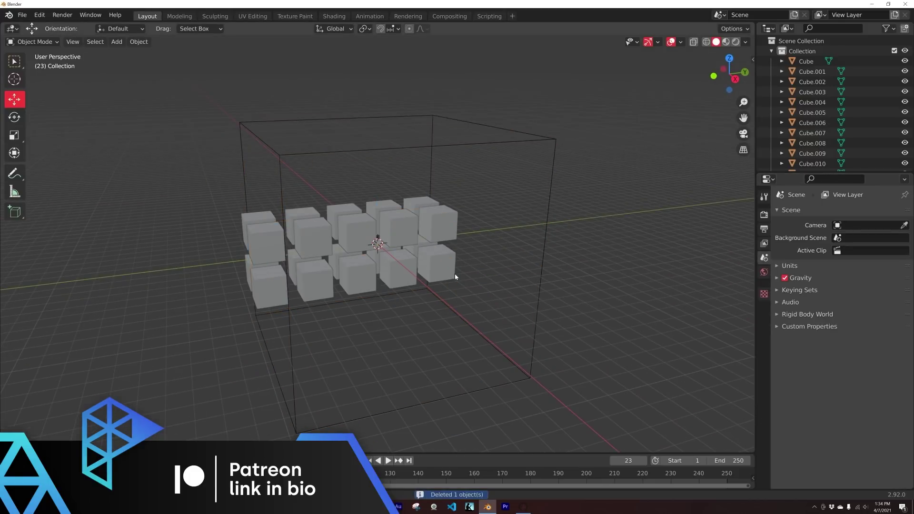
pyautogui.moveTo(424, 232); pyautogui.dragTo(367, 313, button='middle')
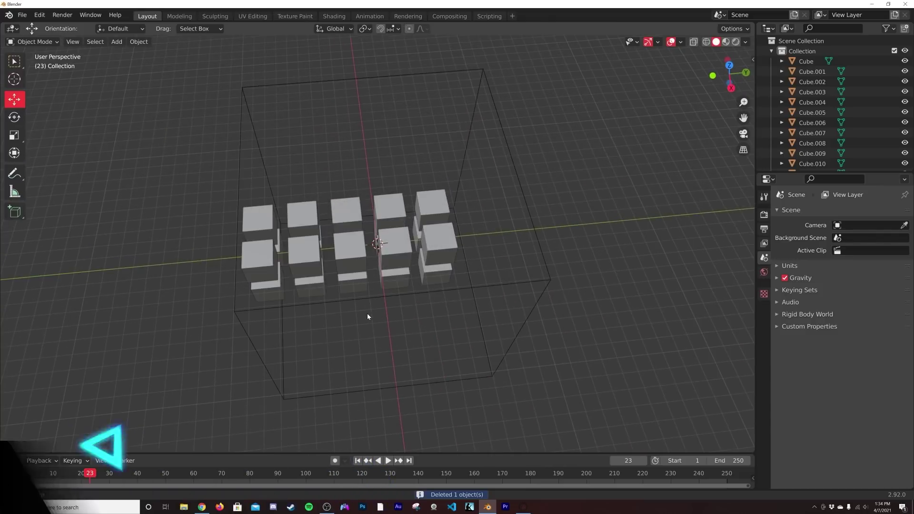
pyautogui.click(401, 387)
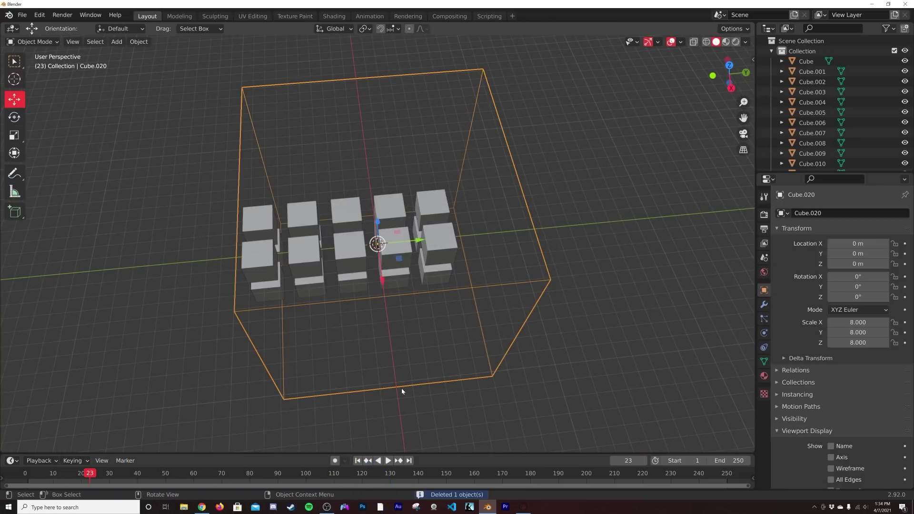
pyautogui.press('h')
# Select all the small cubes together and make the large wire cube visible again
pyautogui.moveTo(385, 382); pyautogui.dragTo(525, 146, button='middle')
pyautogui.moveTo(551, 130); pyautogui.dragTo(151, 327)
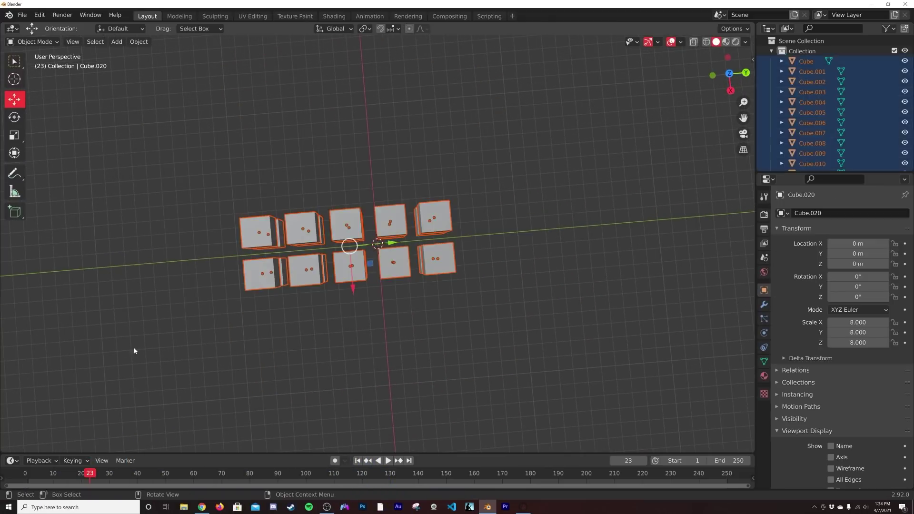
pyautogui.scroll(-5, 880, 105)
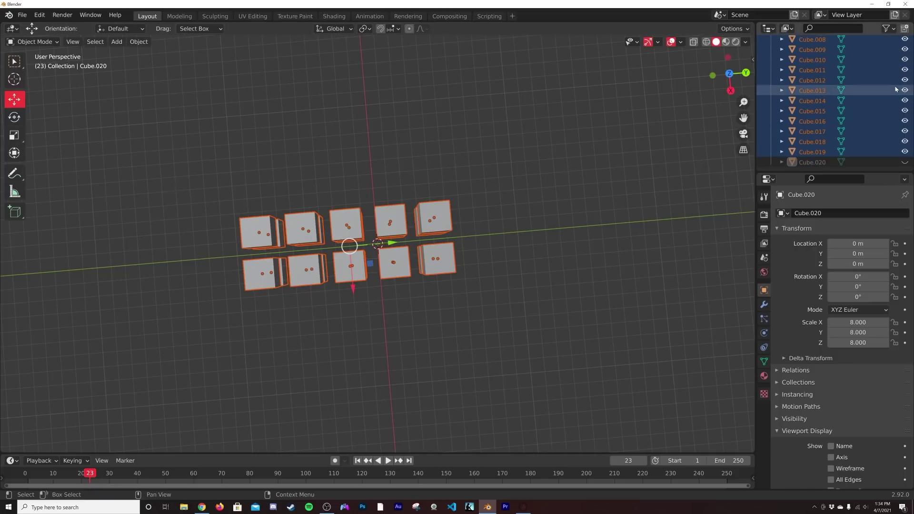
pyautogui.click(904, 162)
# In the top view, move the selected cubes about 2 m along Y to centre them inside the wire cube
pyautogui.press('`')
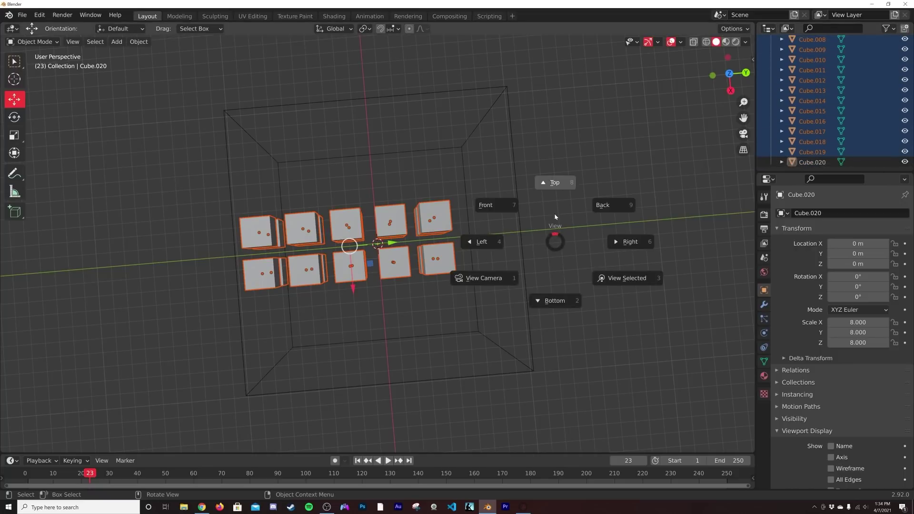
pyautogui.click(556, 195)
pyautogui.moveTo(379, 236); pyautogui.dragTo(387, 201)
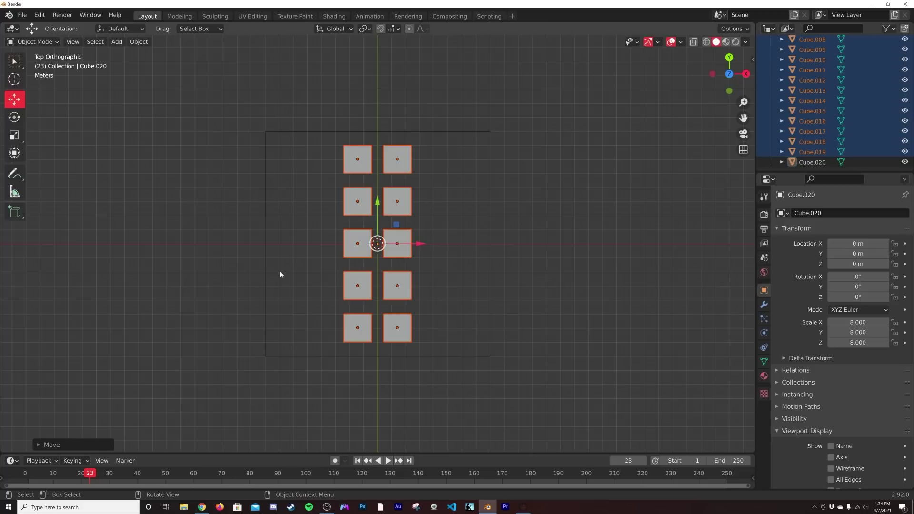
# Select the nearest upper small cube and enter Edit Mode with its whole linked mesh selected
pyautogui.moveTo(452, 289); pyautogui.dragTo(381, 190, button='middle')
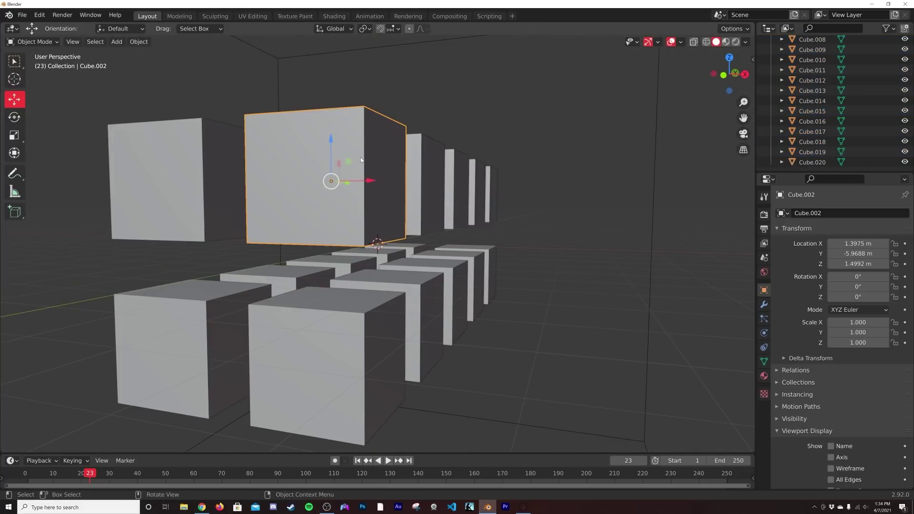
pyautogui.moveTo(360, 161); pyautogui.dragTo(353, 210, button='middle')
pyautogui.press('a')
pyautogui.press('Tab')
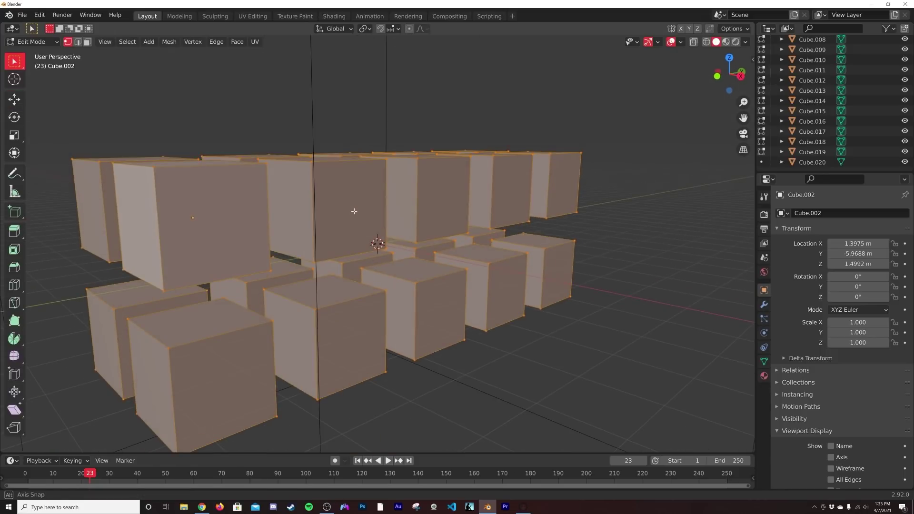
pyautogui.moveTo(253, 216); pyautogui.dragTo(262, 224, button='middle')
pyautogui.press('Tab')
pyautogui.click(262, 225)
pyautogui.press('a')
pyautogui.press('Tab')
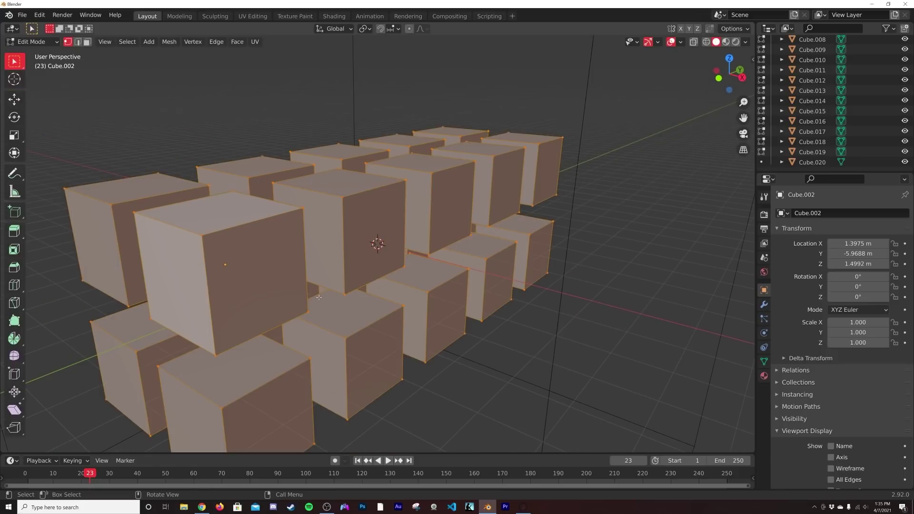
pyautogui.moveTo(418, 177); pyautogui.dragTo(458, 181, button='middle')
pyautogui.press('Tab')
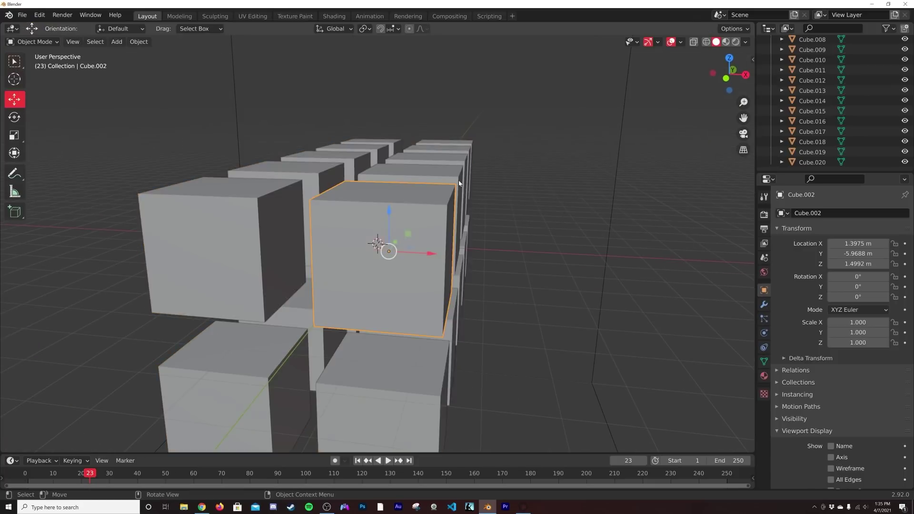
pyautogui.press('Tab')
# Unwrap the selected cube mesh with Cube Projection and inspect its layout in the UV Editing workspace
pyautogui.press('u')
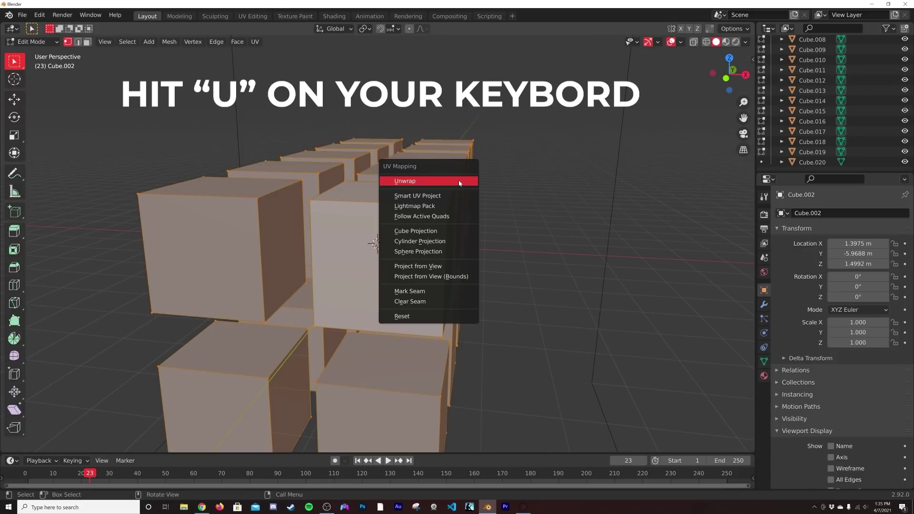
pyautogui.click(423, 232)
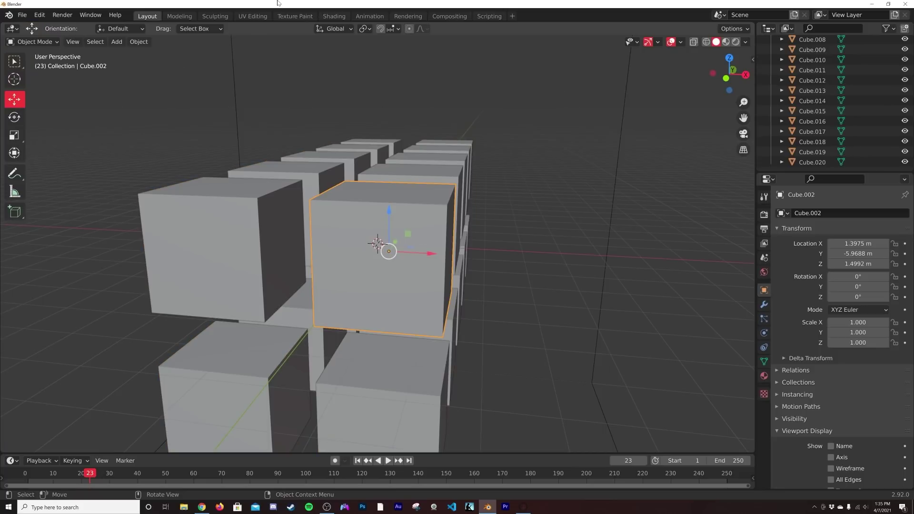
pyautogui.click(253, 16)
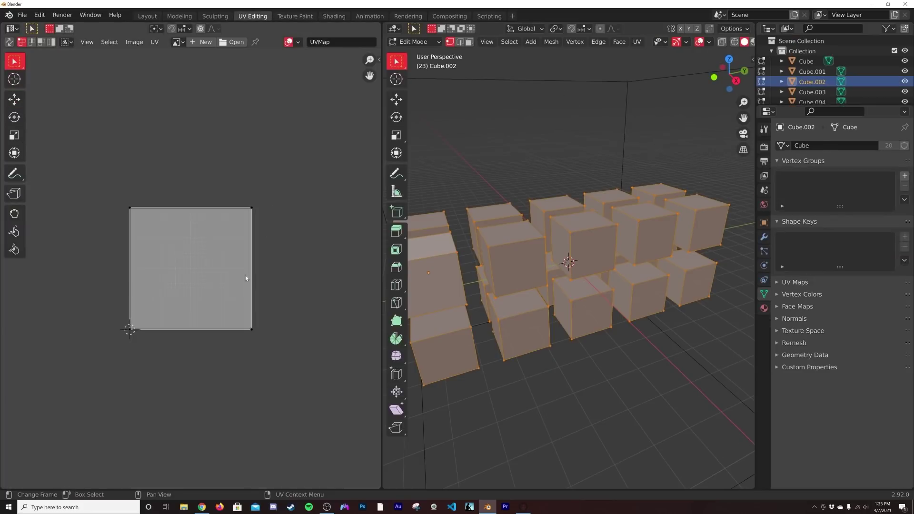
pyautogui.scroll(3, 246, 278)
pyautogui.scroll(-5, 108, 252)
# Switch to the Shading workspace and view the cubes from the front
pyautogui.click(333, 15)
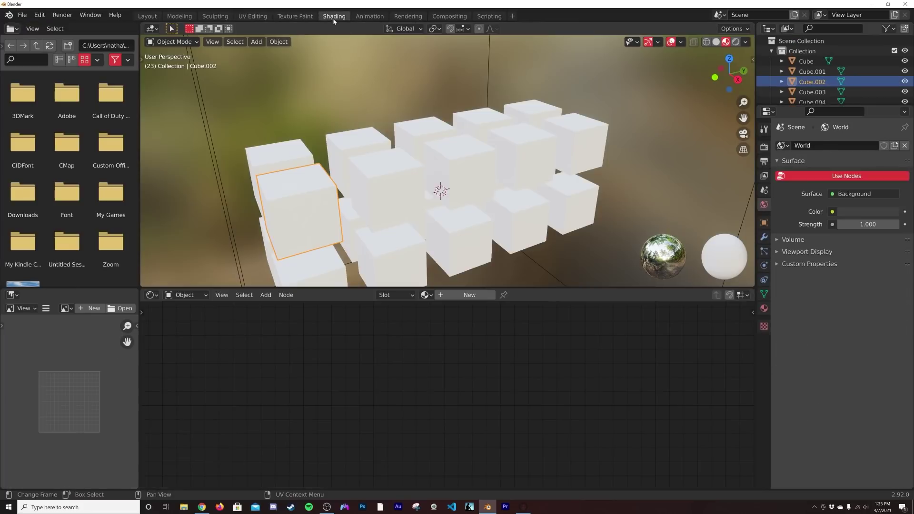
pyautogui.moveTo(450, 96); pyautogui.dragTo(504, 110, button='middle')
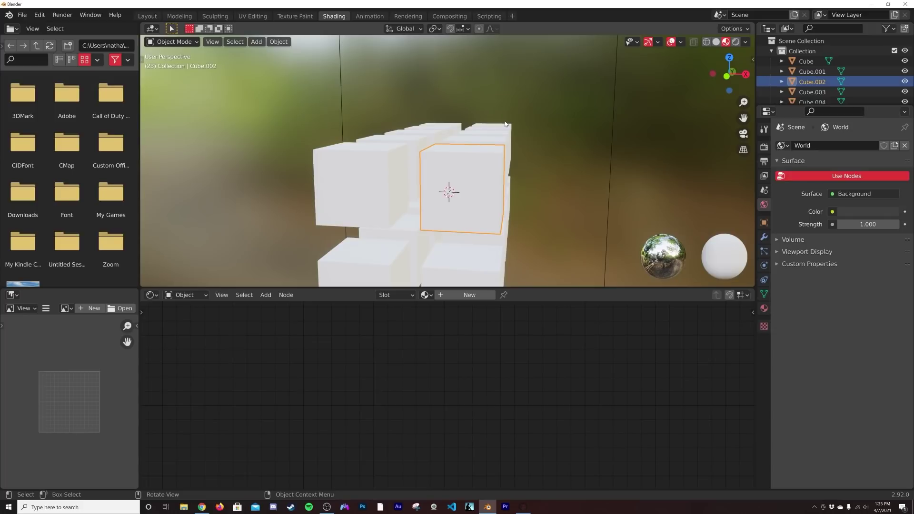
# Bring up the running JSplacement window, close it and launch JSplacement afresh
pyautogui.click(523, 506)
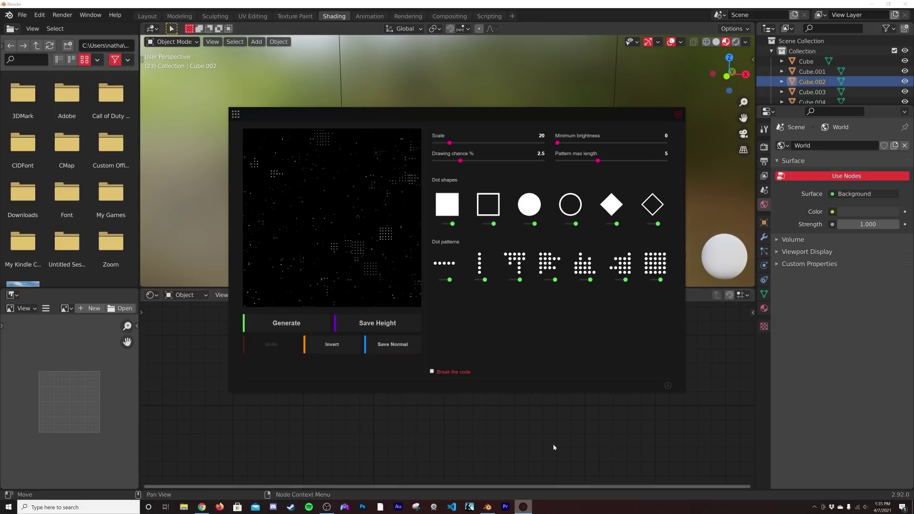
pyautogui.click(678, 115)
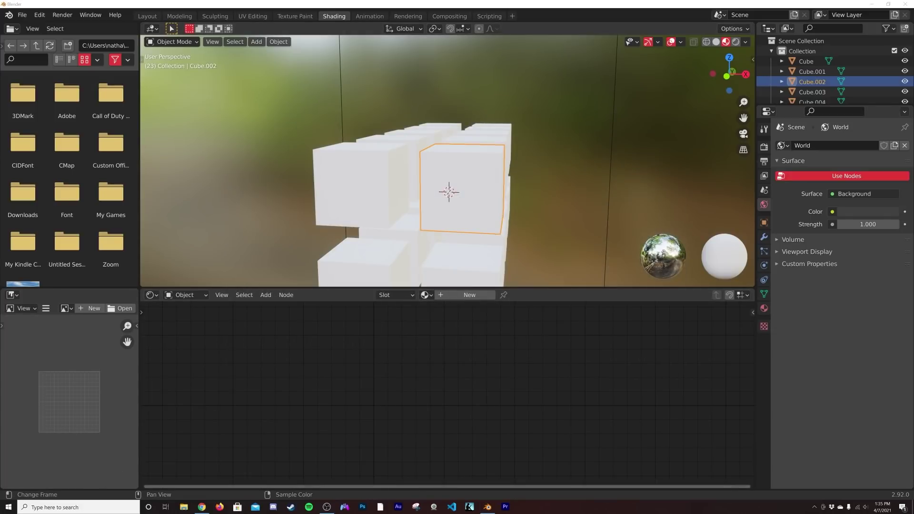
pyautogui.write('JS')
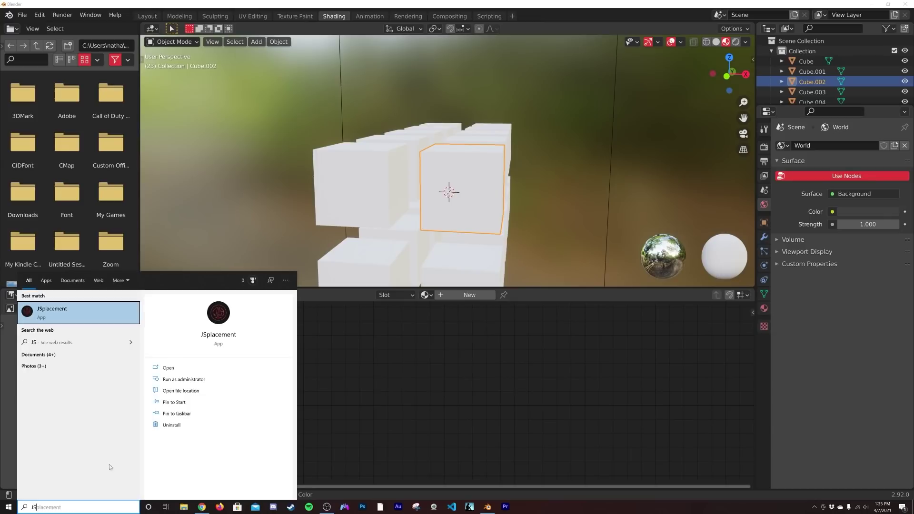
pyautogui.click(107, 307)
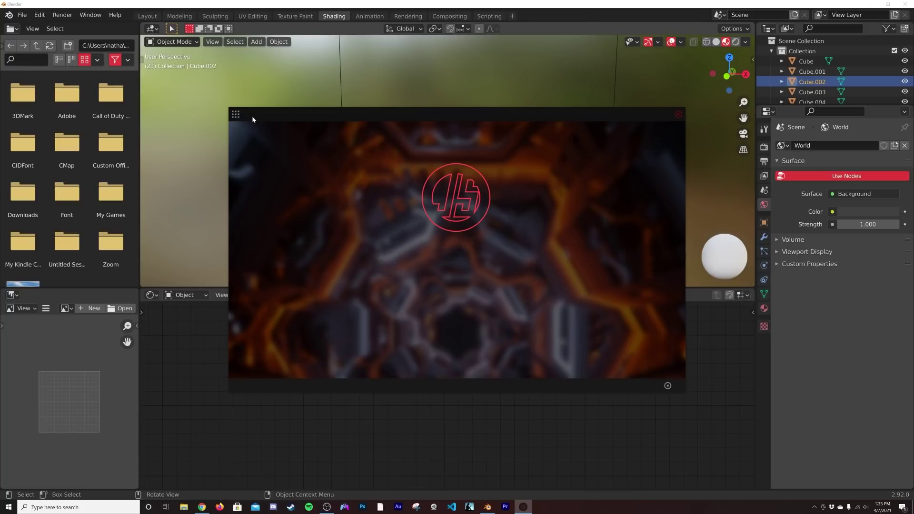
# Generate a JSplacement Classic displacement map with the default settings and save its height map to the Desktop
pyautogui.click(236, 116)
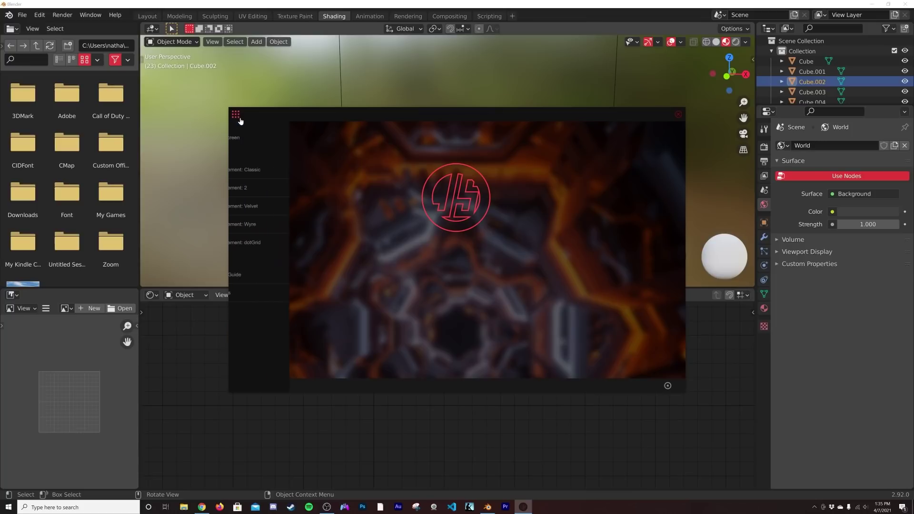
pyautogui.click(263, 169)
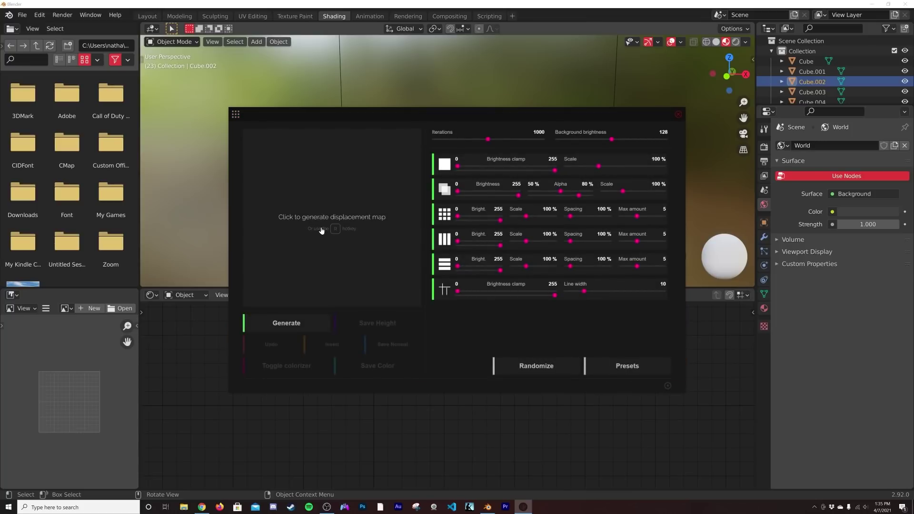
pyautogui.click(321, 230)
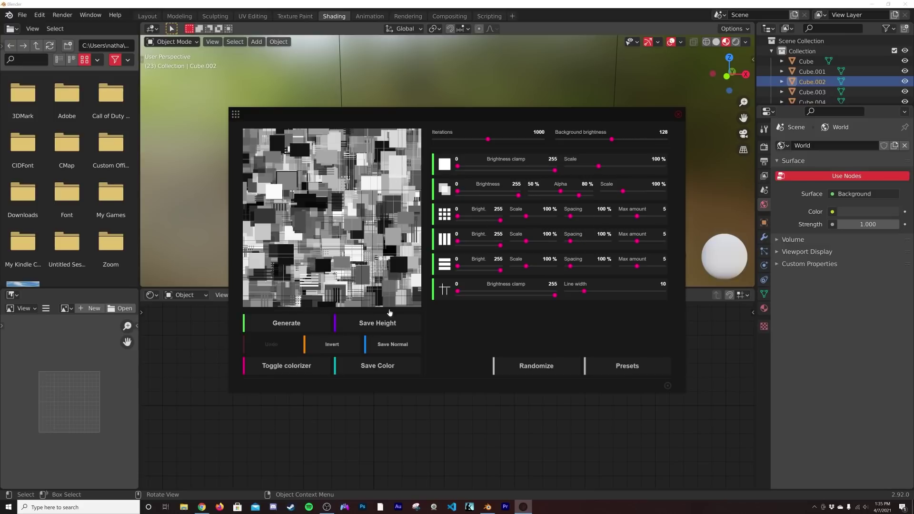
pyautogui.click(369, 325)
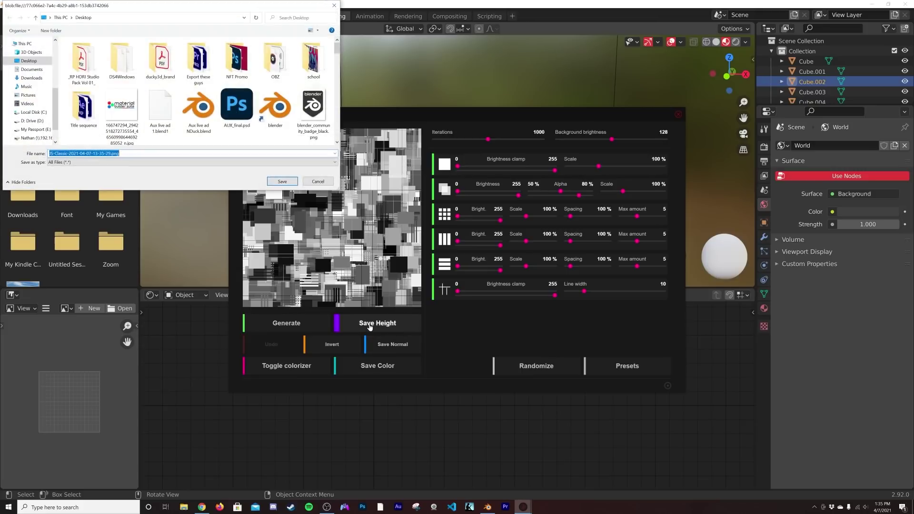
pyautogui.click(283, 182)
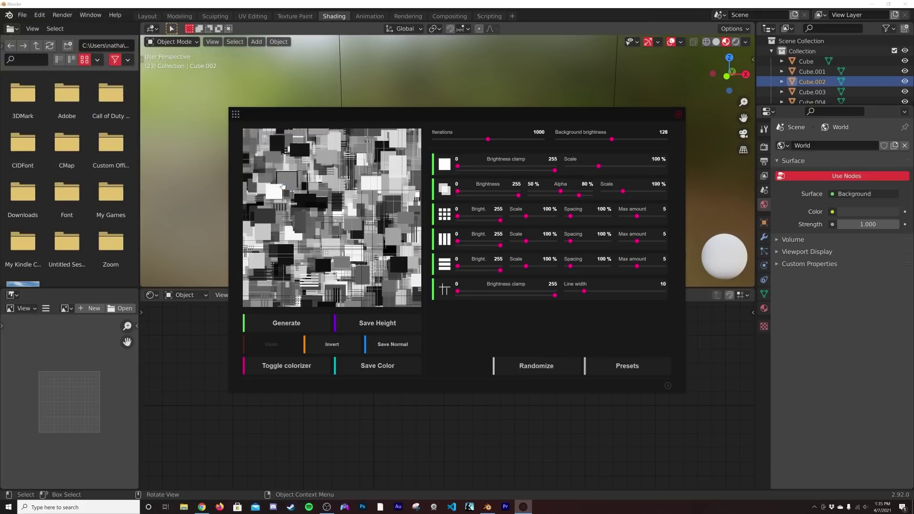
# Generate a displacement map in JSplacement dotGrid with the default settings and close the app to return to Blender
pyautogui.click(235, 115)
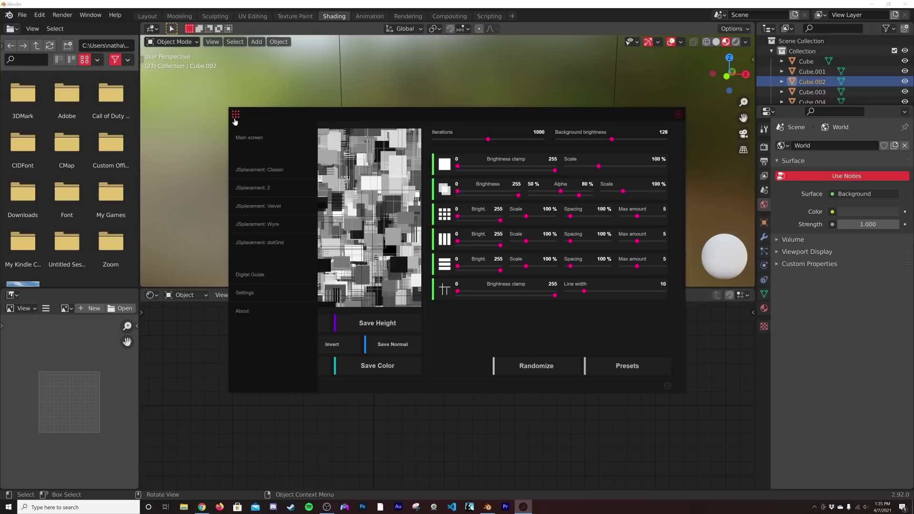
pyautogui.click(268, 237)
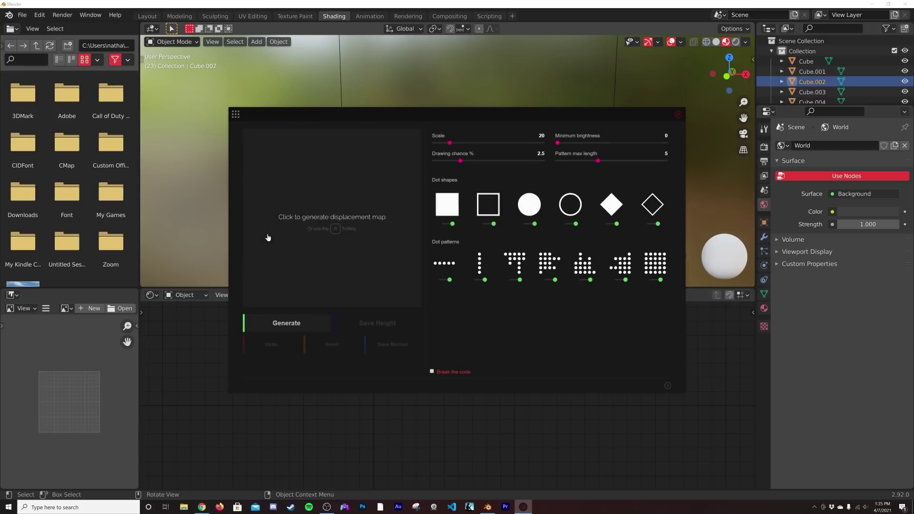
pyautogui.click(291, 216)
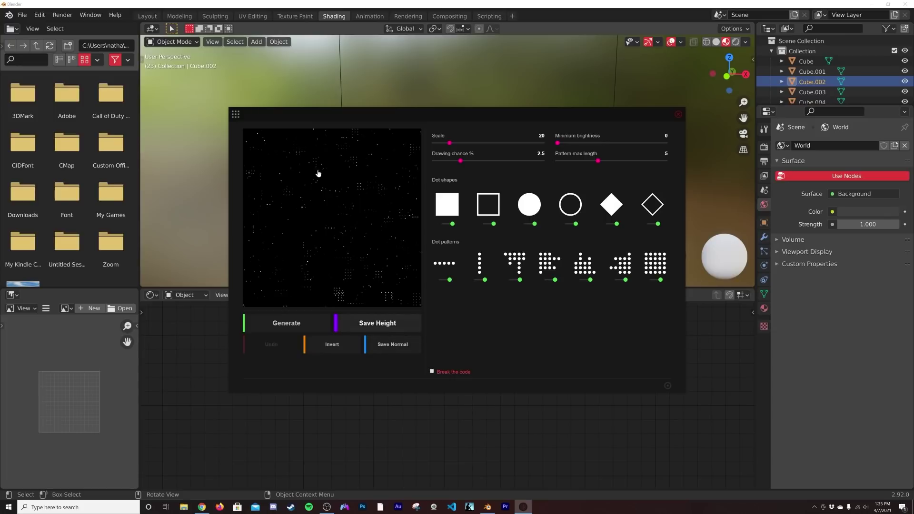
pyautogui.click(677, 114)
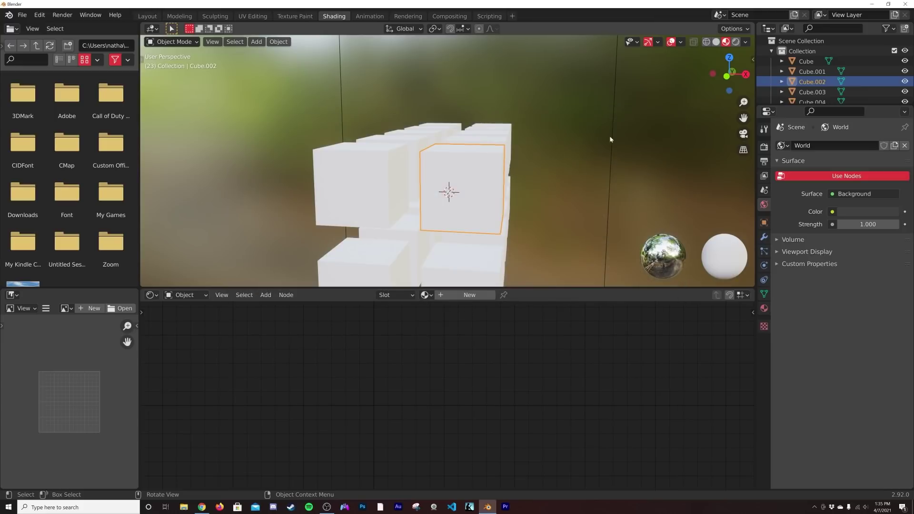
# Create a new material for the selected cube and feed its Base Color from an Image Texture with Mapping and Texture Coordinate nodes
pyautogui.click(469, 295)
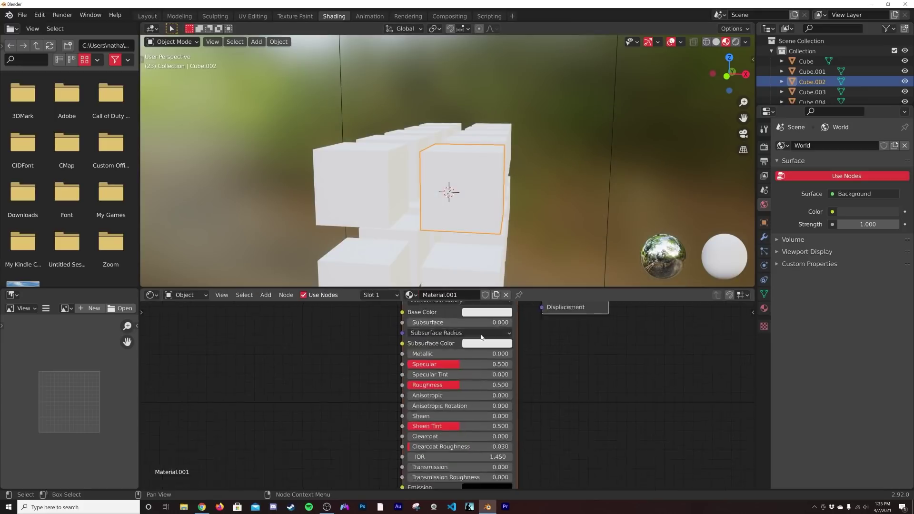
pyautogui.scroll(-1, 475, 378)
pyautogui.moveTo(474, 377); pyautogui.dragTo(540, 378, button='middle')
pyautogui.click(456, 356)
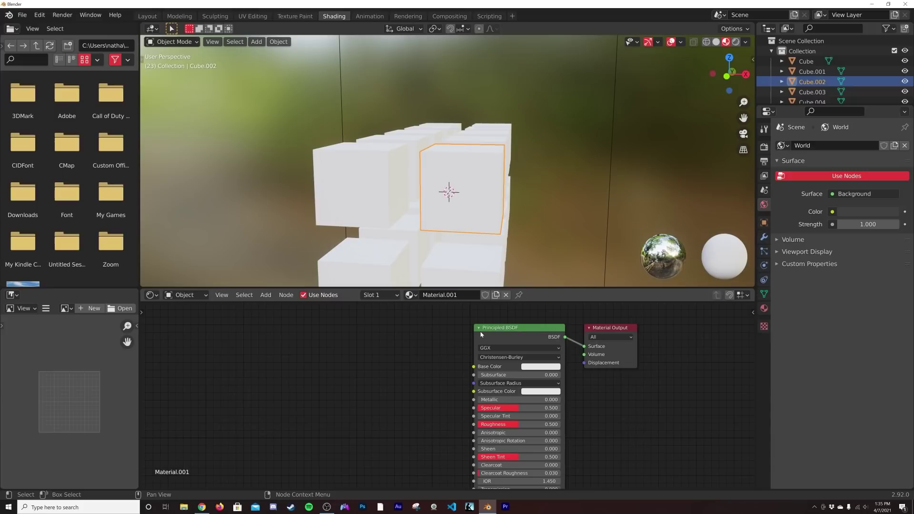
pyautogui.click(482, 332)
pyautogui.hotkey('ctrl', 'z')
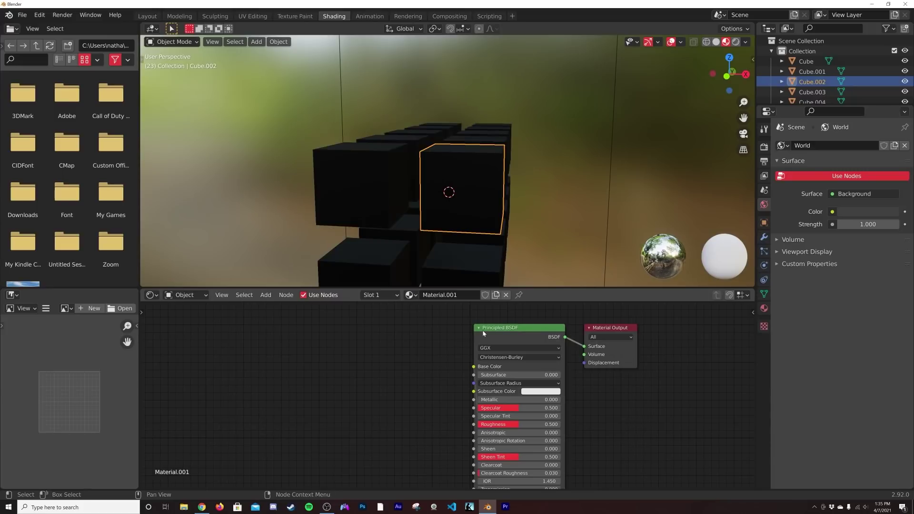
pyautogui.press('g')
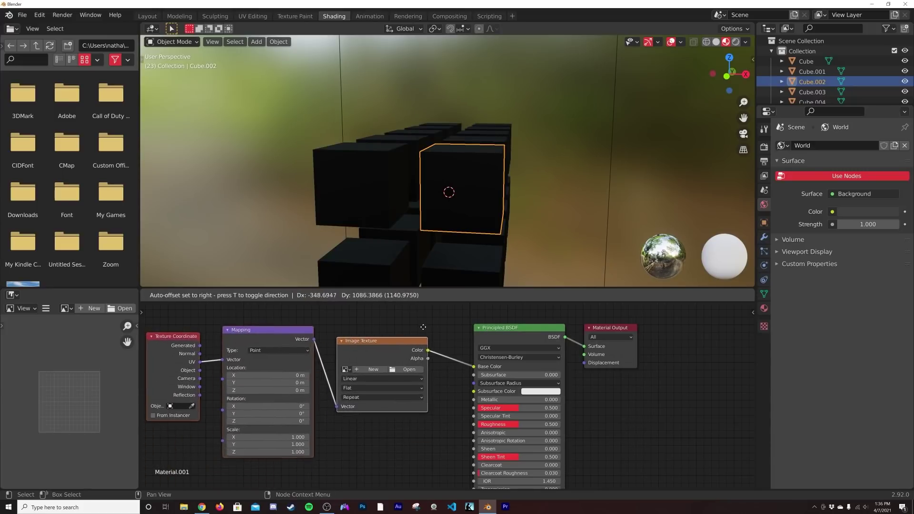
pyautogui.click(424, 327)
pyautogui.scroll(1, 419, 361)
pyautogui.click(417, 370)
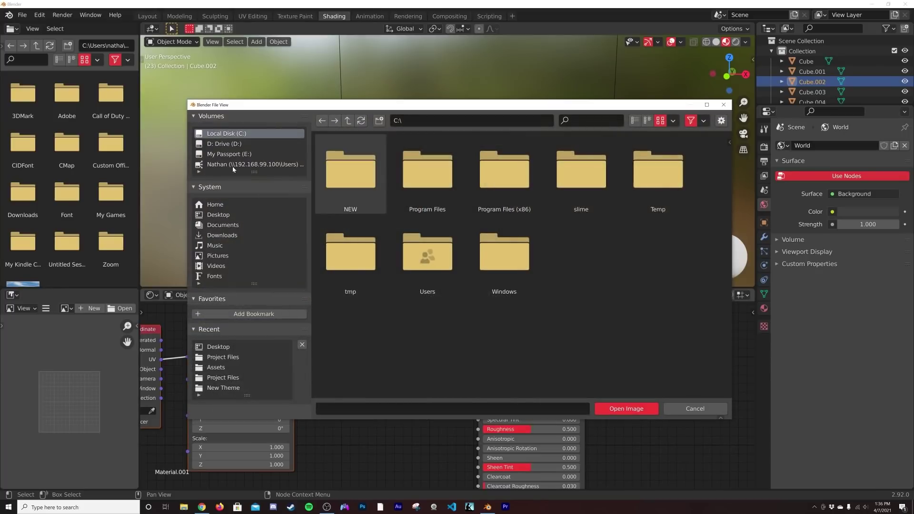
pyautogui.click(222, 144)
pyautogui.click(224, 215)
pyautogui.scroll(-3, 555, 327)
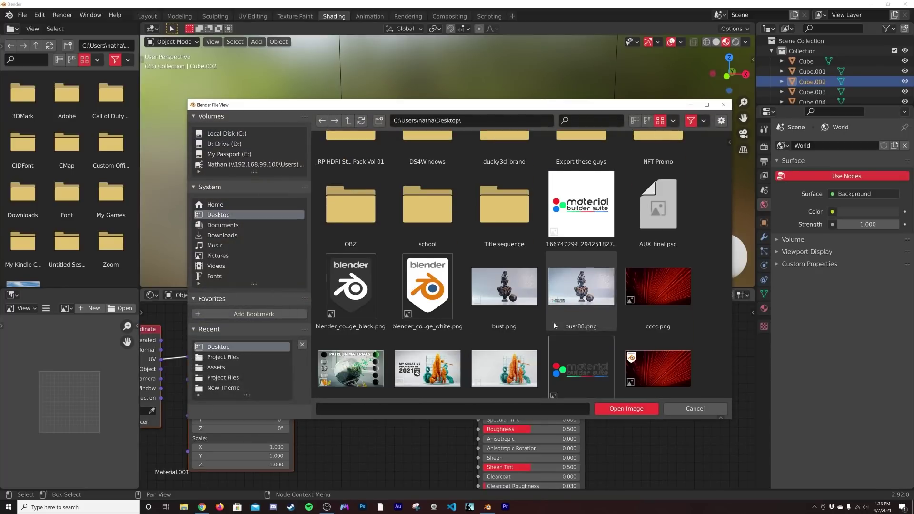
pyautogui.scroll(-6, 555, 333)
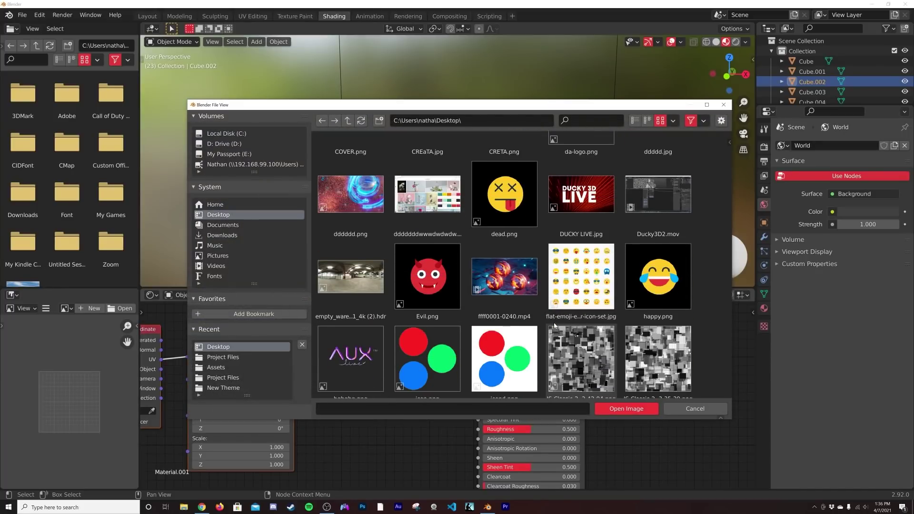
pyautogui.doubleClick(559, 343)
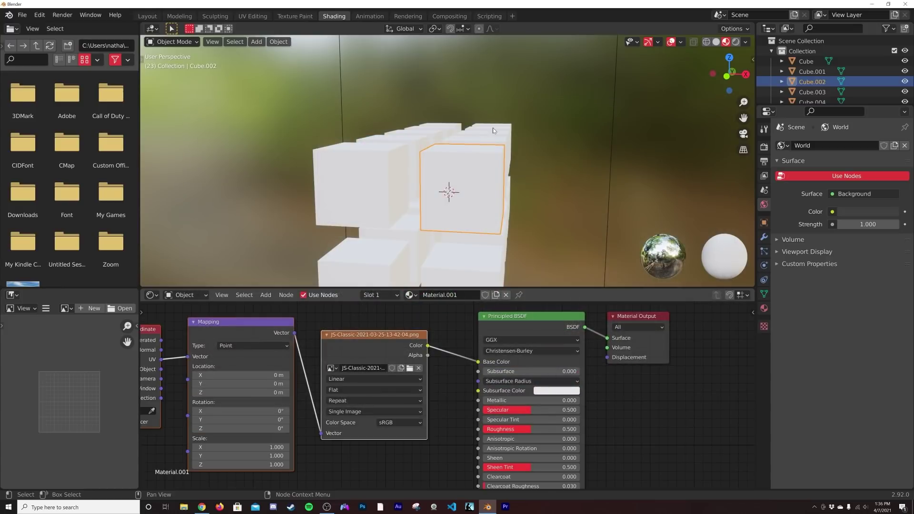
pyautogui.moveTo(496, 140); pyautogui.dragTo(486, 172, button='middle')
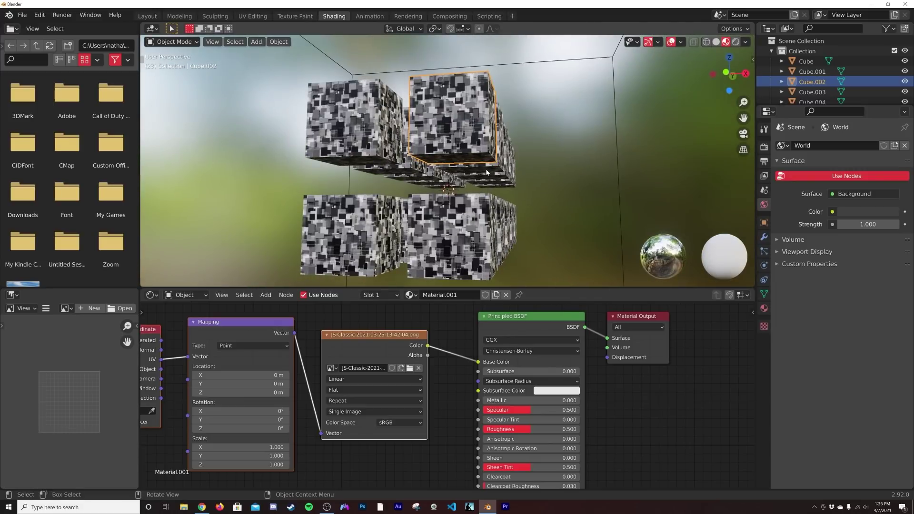
pyautogui.scroll(8, 452, 236)
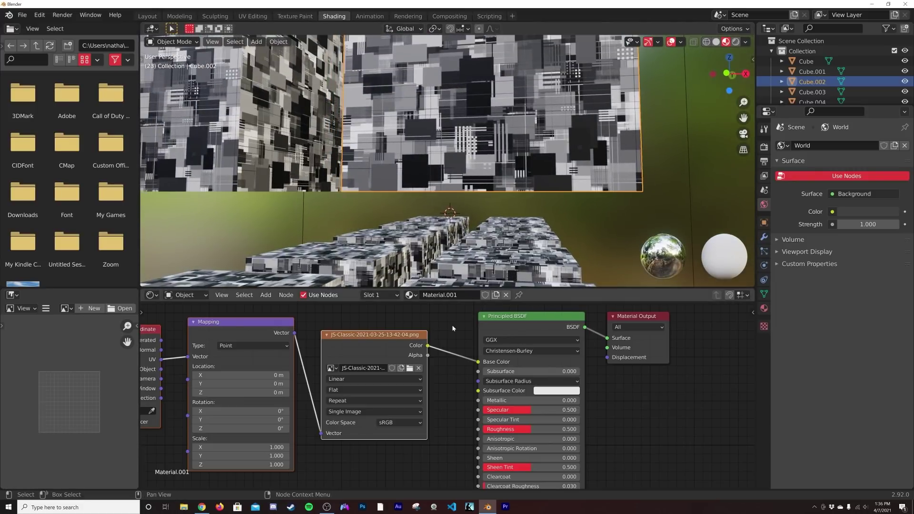
# Replace the Principled BSDF with a Mix Shader connected to the Material Output's Surface input
pyautogui.scroll(-2, 469, 336)
pyautogui.click(507, 352)
pyautogui.press('x')
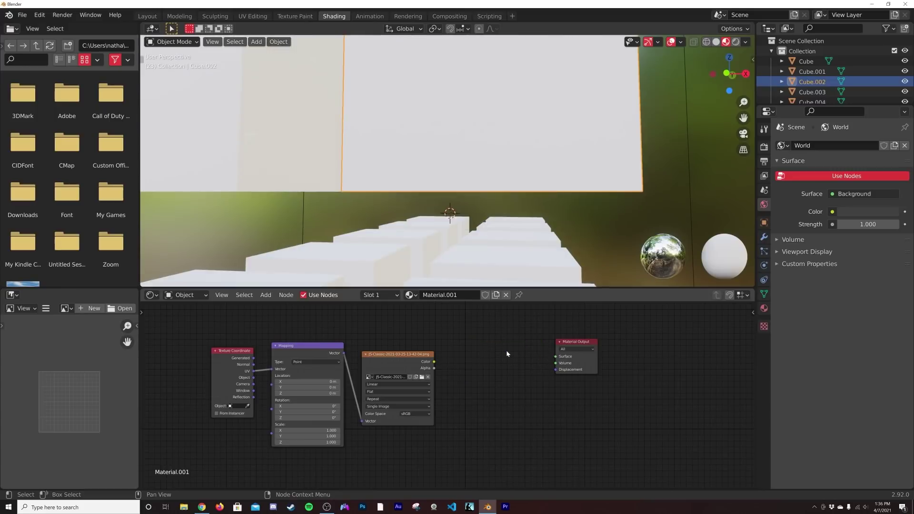
pyautogui.scroll(5, 507, 353)
pyautogui.moveTo(507, 353); pyautogui.dragTo(437, 400, button='middle')
pyautogui.scroll(-1, 437, 399)
pyautogui.hotkey('shift', 'a')
pyautogui.click(453, 383)
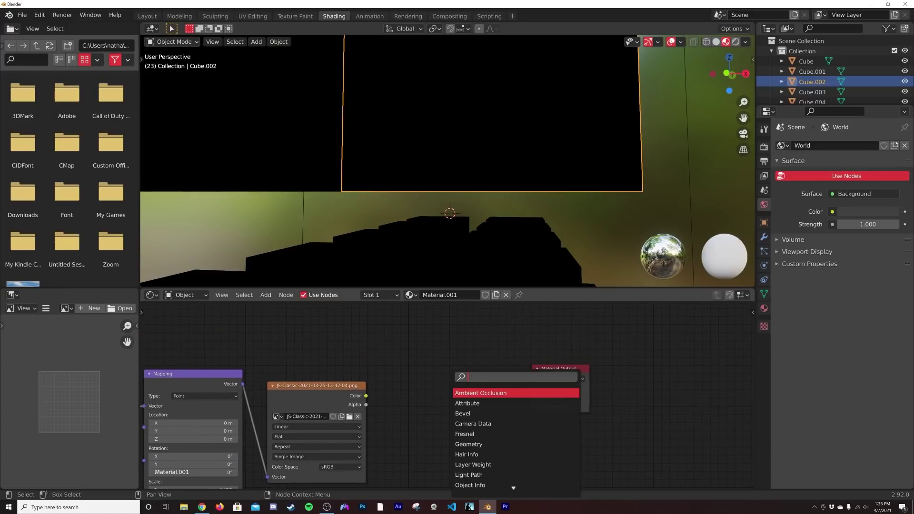
pyautogui.write('MIX')
pyautogui.press('Return')
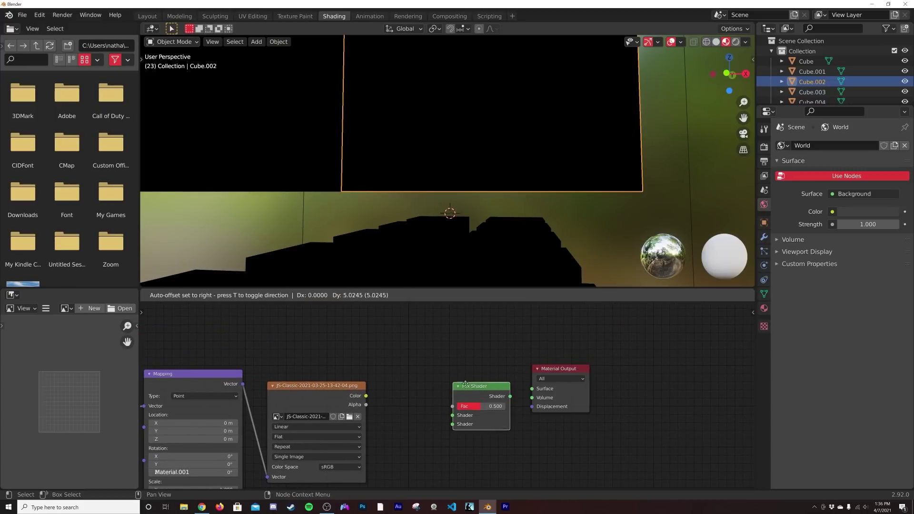
pyautogui.click(481, 381)
pyautogui.moveTo(513, 386); pyautogui.dragTo(532, 388)
# Add an Emission shader and a Transparent BSDF between the image texture and the Mix Shader
pyautogui.hotkey('shift', 'a')
pyautogui.click(448, 354)
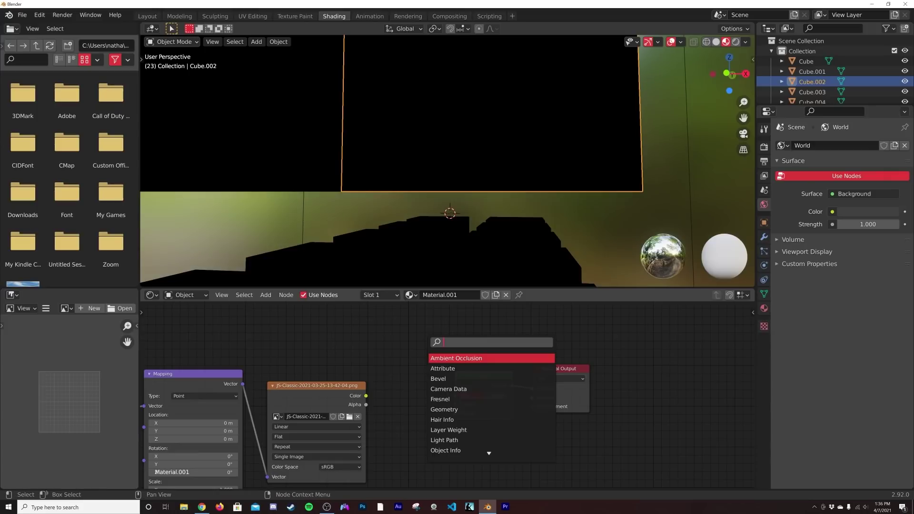
pyautogui.write('EM')
pyautogui.press('Return')
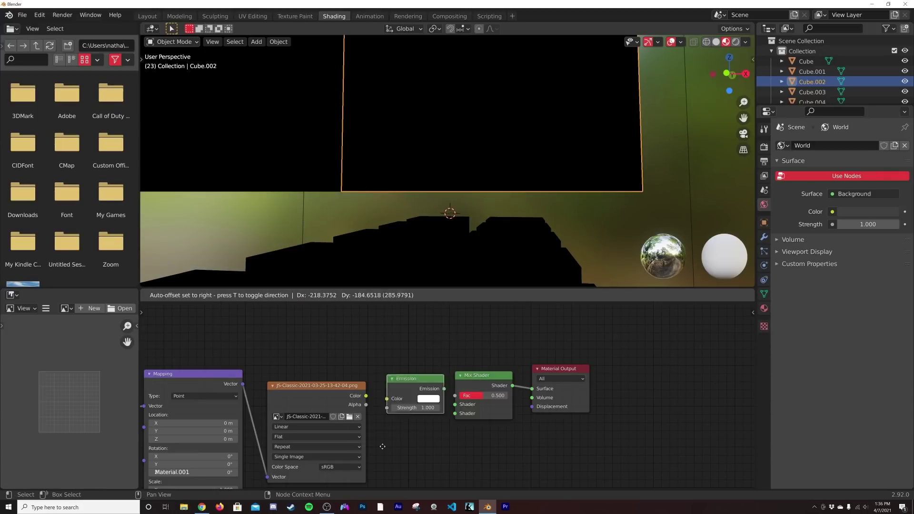
pyautogui.click(391, 445)
pyautogui.hotkey('shift', 'a')
pyautogui.click(427, 388)
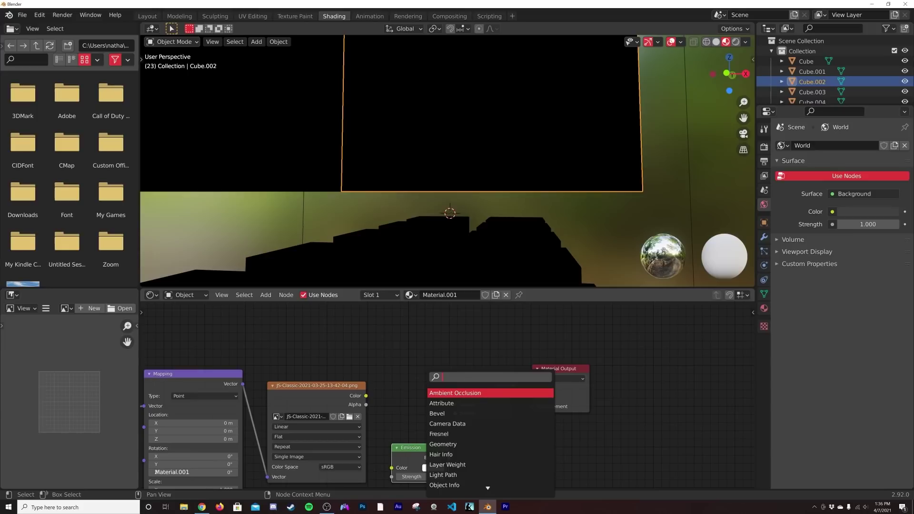
pyautogui.write('TRA')
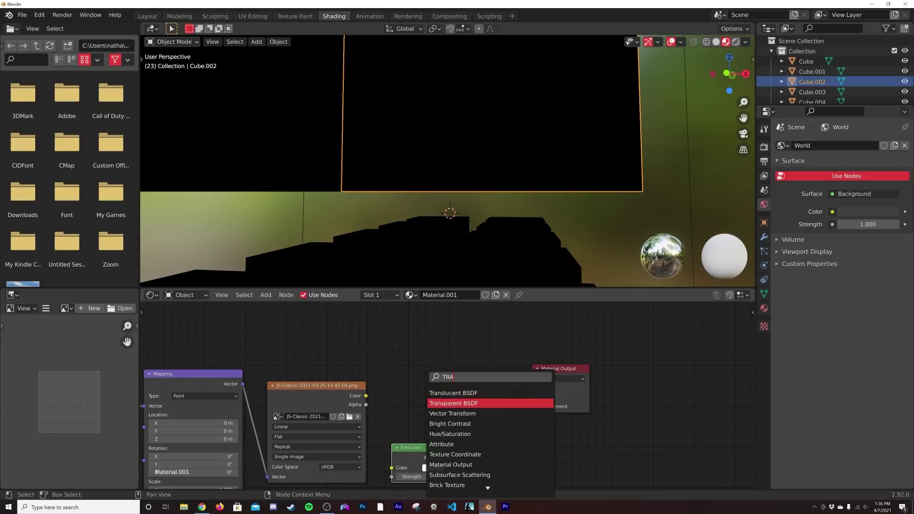
pyautogui.click(454, 403)
pyautogui.click(434, 383)
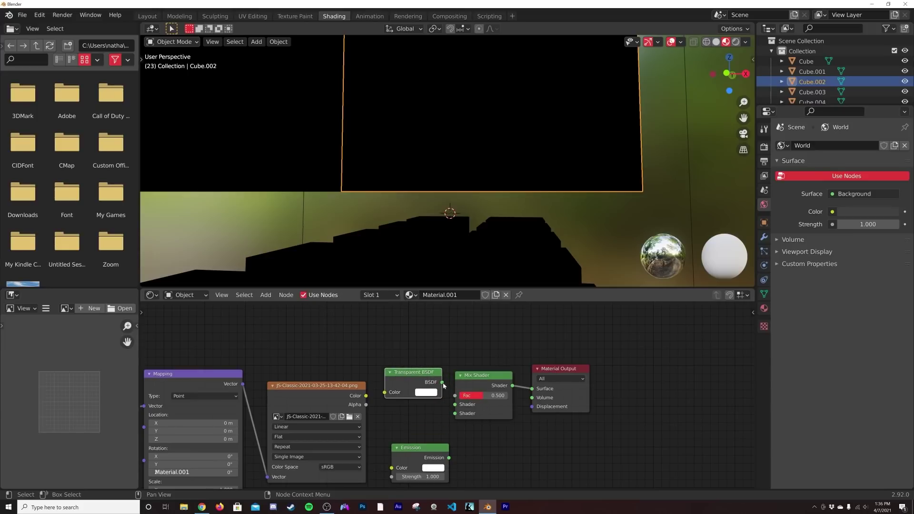
# Wire Transparent BSDF and Emission into the Mix Shader's first and second shader inputs, with the image's Color driving Fac
pyautogui.moveTo(442, 382); pyautogui.dragTo(454, 404)
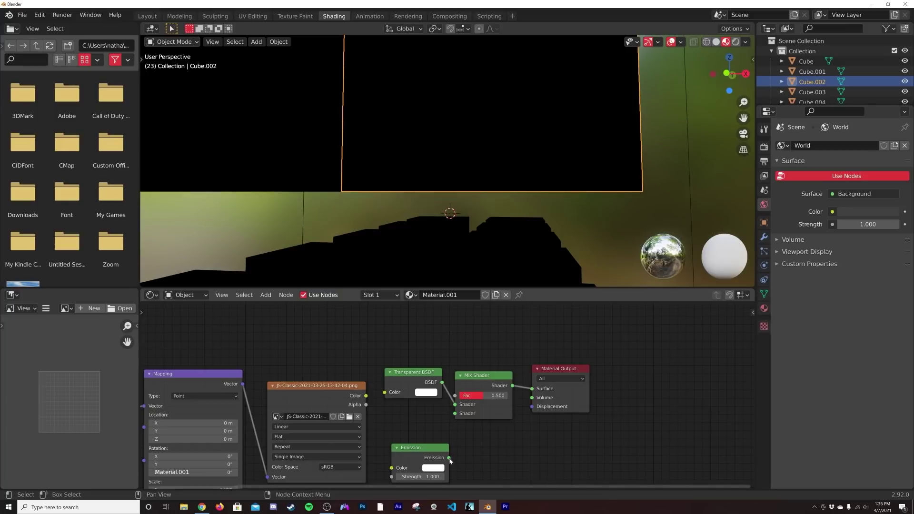
pyautogui.moveTo(450, 458); pyautogui.dragTo(454, 413)
pyautogui.moveTo(405, 375)
pyautogui.mouseDown()
pyautogui.moveTo(407, 408)
pyautogui.moveTo(370, 326)
pyautogui.moveTo(455, 395)
pyautogui.mouseUp()
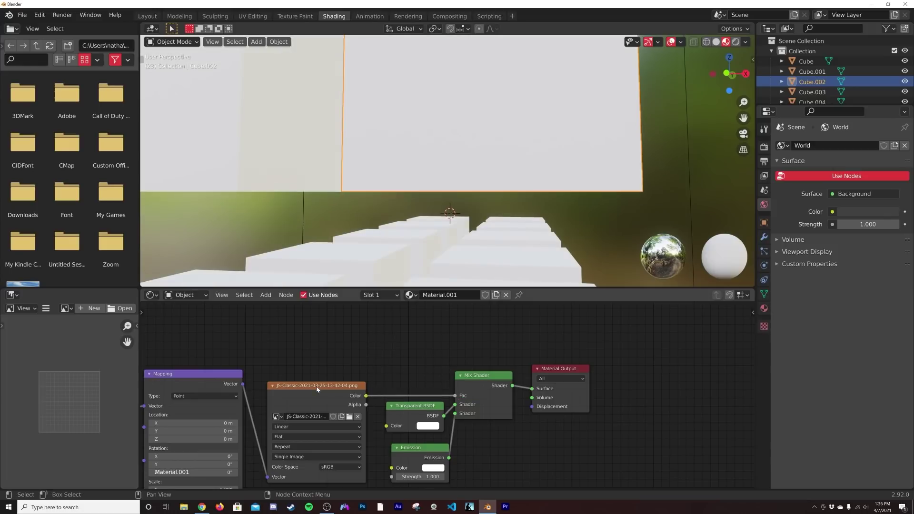
pyautogui.moveTo(316, 386); pyautogui.dragTo(326, 344)
# Set the cube material Material.001's blend mode to Alpha Blend
pyautogui.moveTo(490, 171); pyautogui.dragTo(559, 133, button='middle')
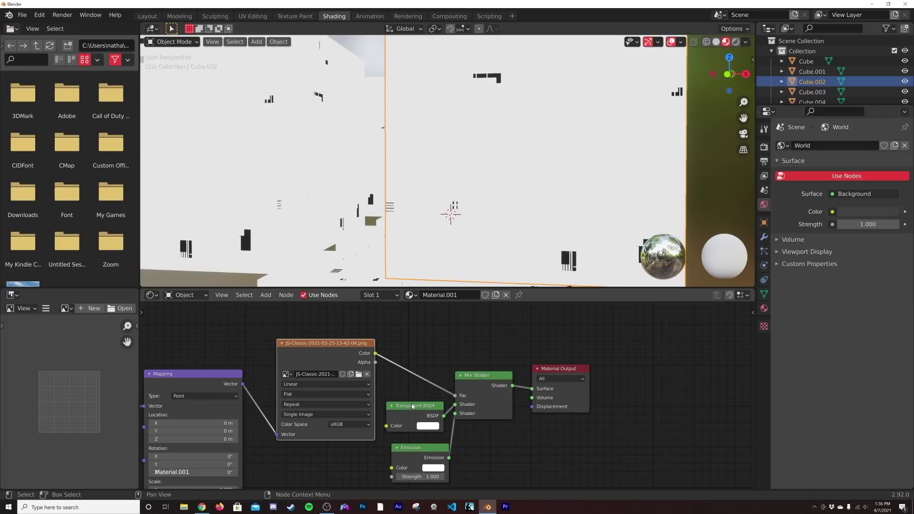
pyautogui.click(764, 309)
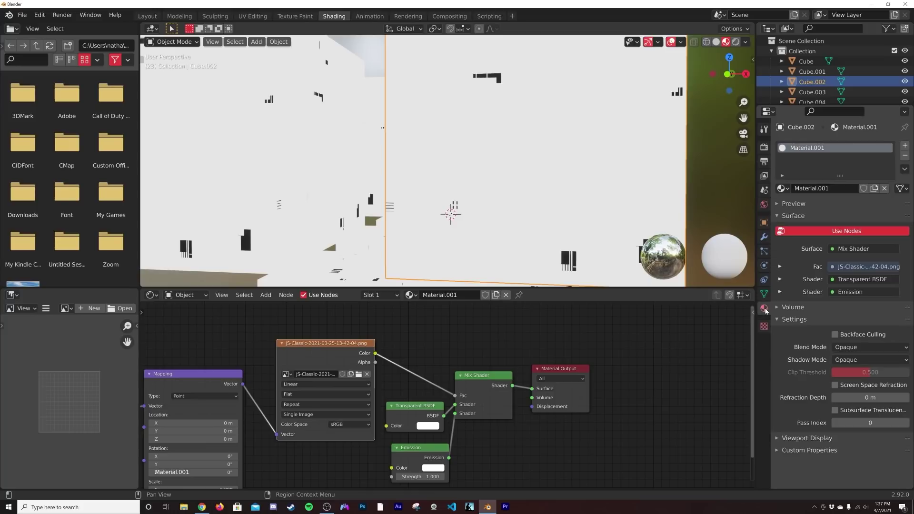
pyautogui.click(846, 348)
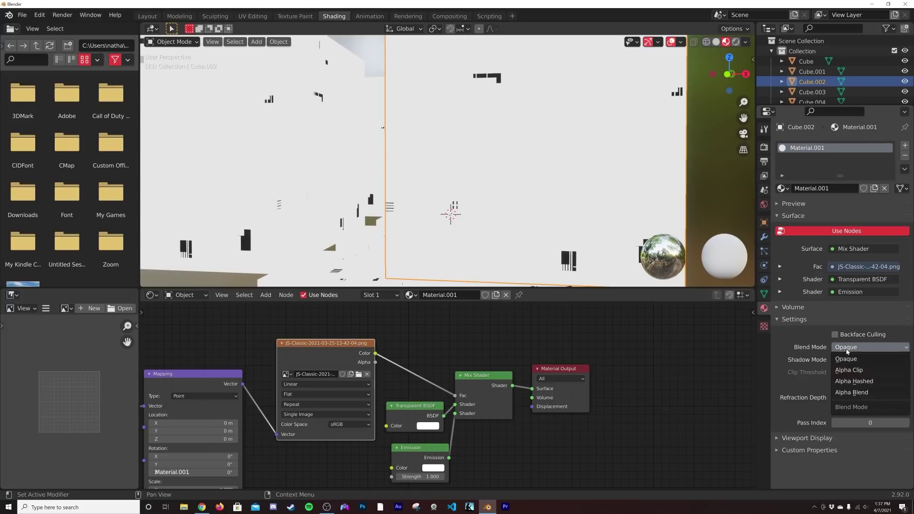
pyautogui.click(852, 392)
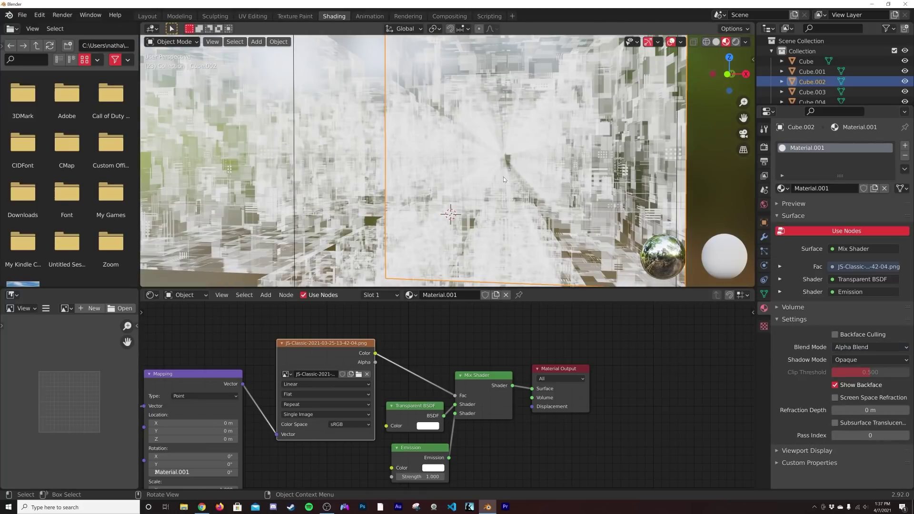
# Switch the viewport to Rendered shading and set the world background color to black
pyautogui.moveTo(504, 177); pyautogui.dragTo(478, 135, button='middle')
pyautogui.moveTo(504, 160); pyautogui.dragTo(507, 166, button='middle')
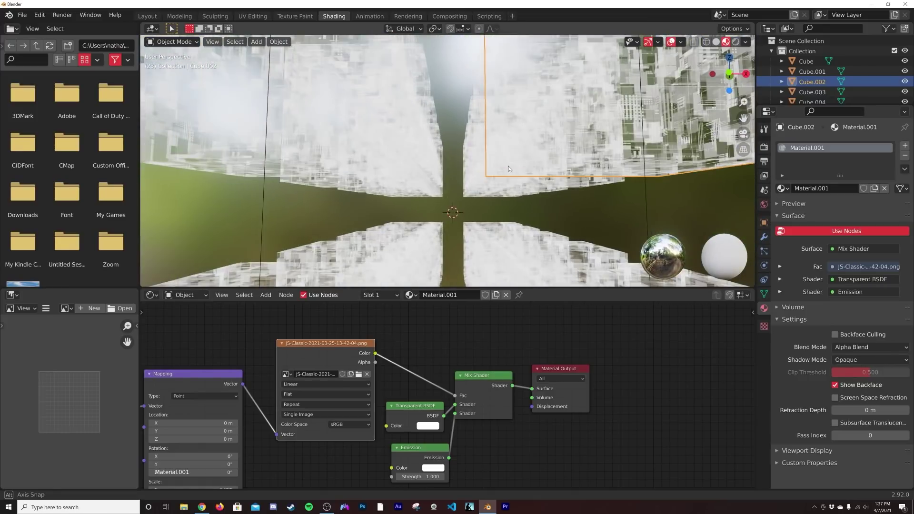
pyautogui.press('z')
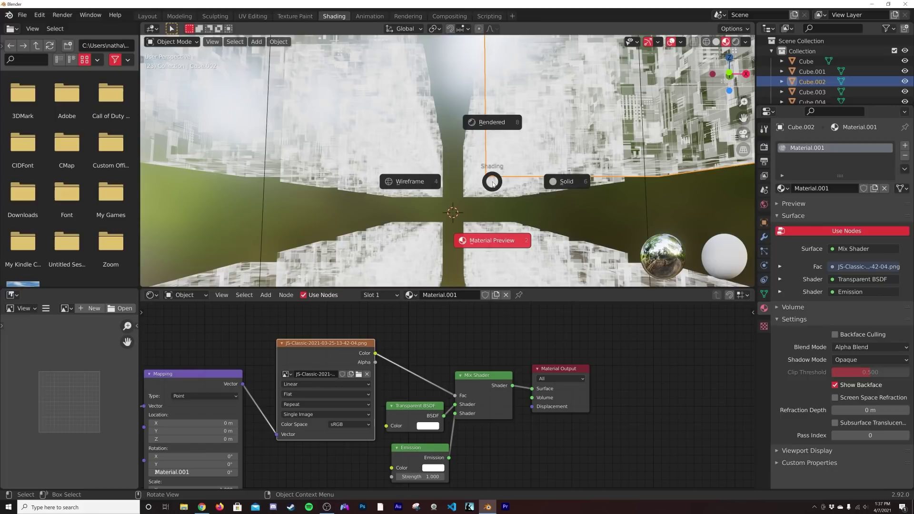
pyautogui.click(489, 121)
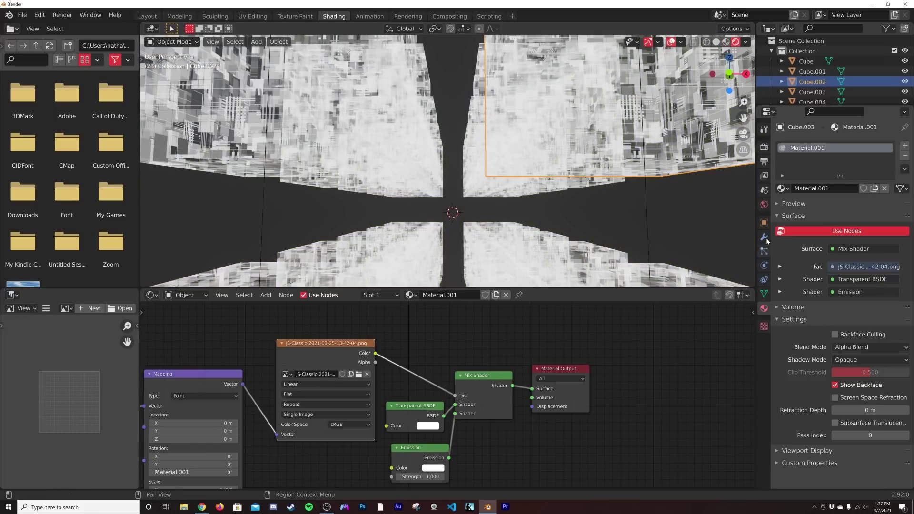
pyautogui.click(763, 204)
pyautogui.click(866, 211)
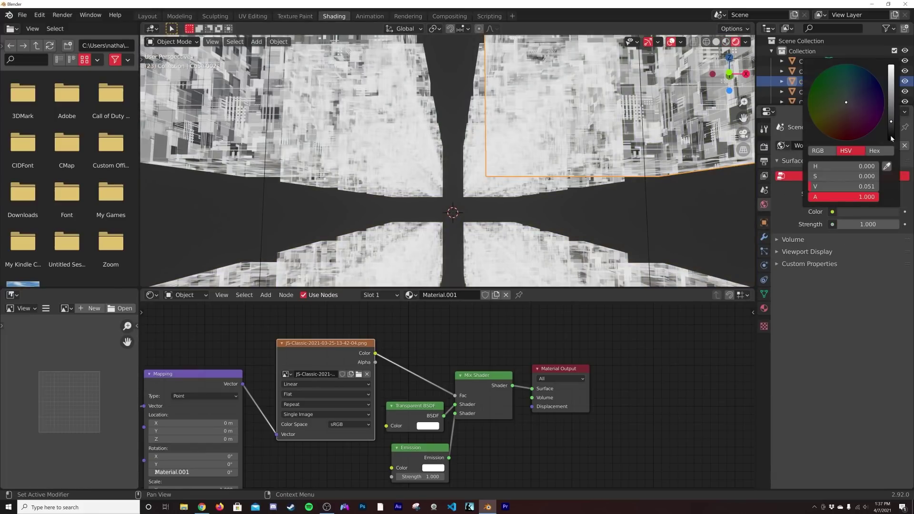
pyautogui.moveTo(891, 137); pyautogui.dragTo(889, 143)
# Create a new material on the large enclosing cube and remove its default Principled BSDF node
pyautogui.moveTo(500, 140); pyautogui.dragTo(506, 153, button='middle')
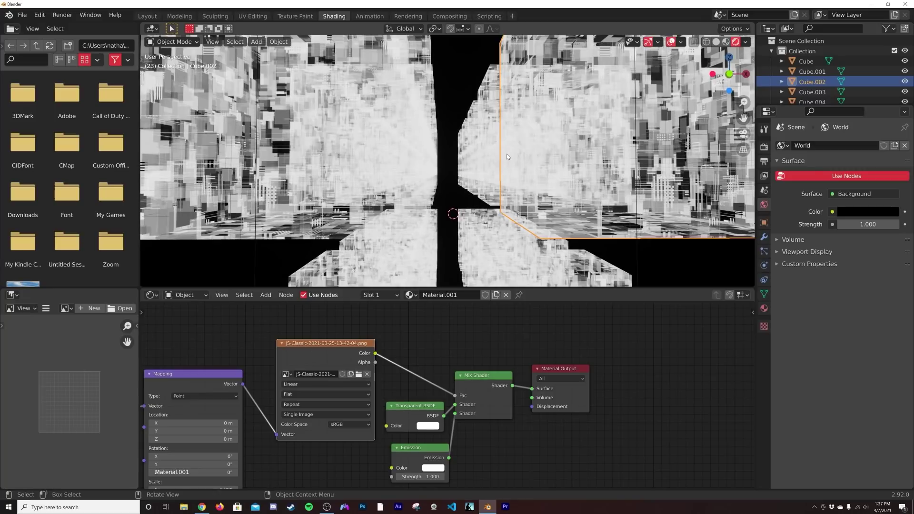
pyautogui.scroll(-5, 509, 152)
pyautogui.click(578, 186)
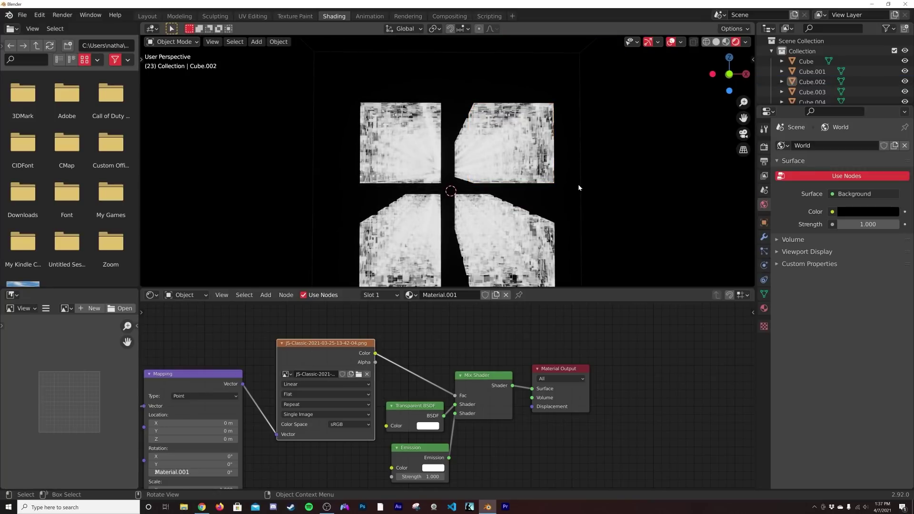
pyautogui.click(579, 184)
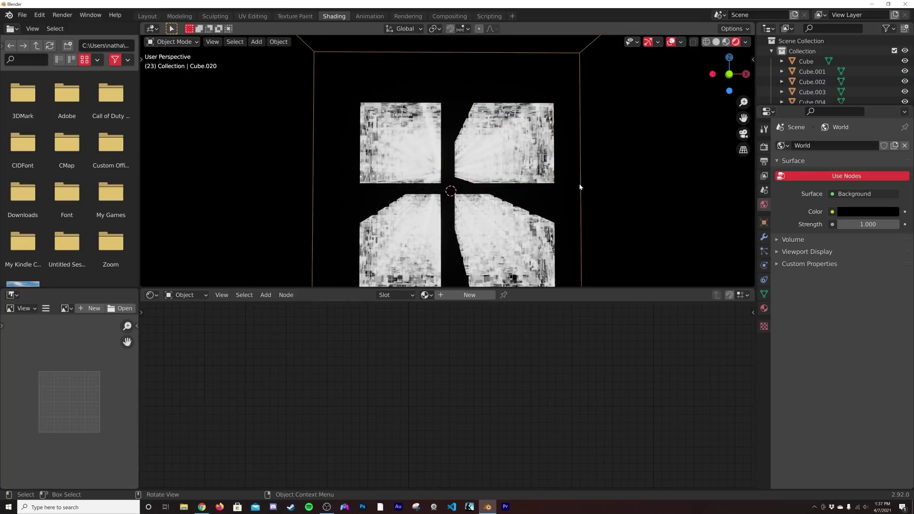
pyautogui.click(469, 295)
pyautogui.press('x')
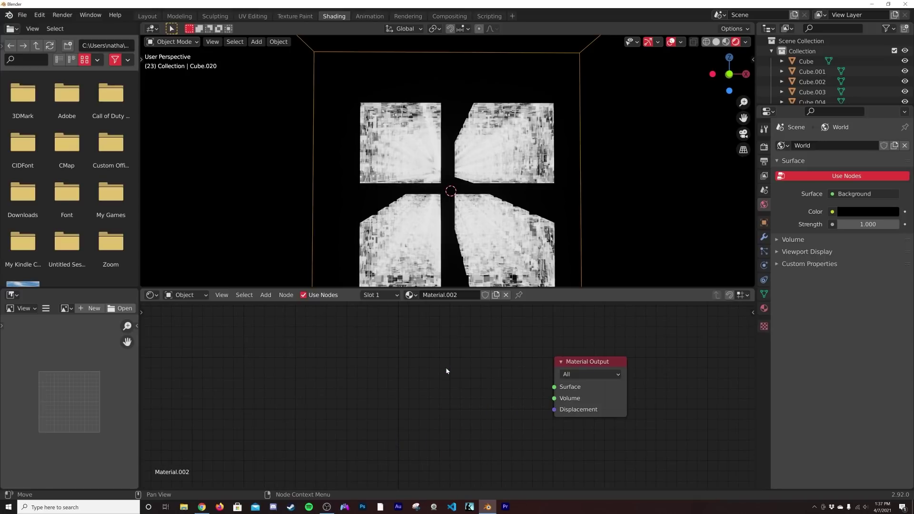
# Add a Principled Volume to the Material Output's Volume input and set its density to 0.380
pyautogui.hotkey('shift', 'a')
pyautogui.click(447, 370)
pyautogui.write('VOL')
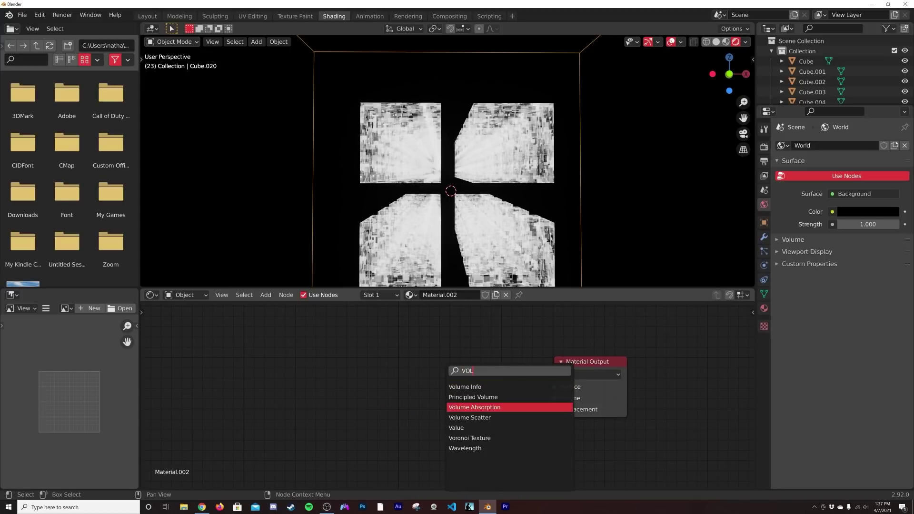
pyautogui.click(473, 397)
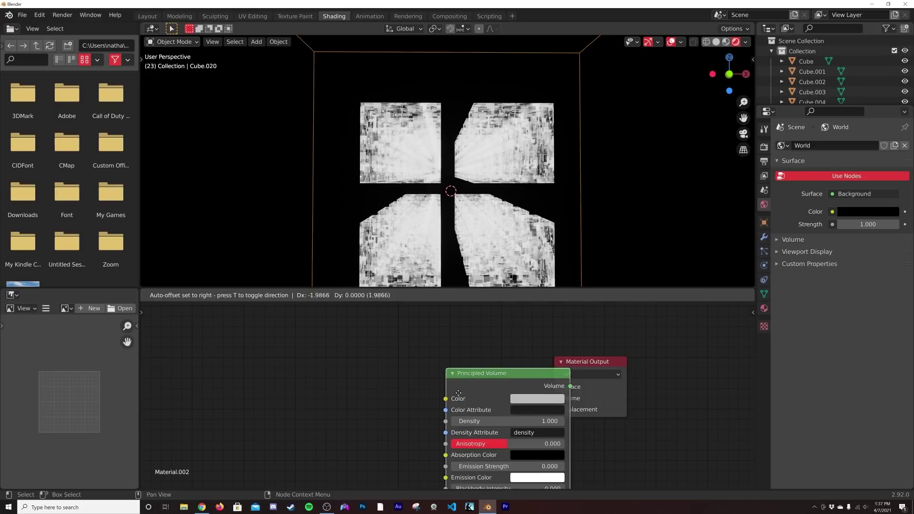
pyautogui.moveTo(506, 377); pyautogui.dragTo(554, 398)
pyautogui.scroll(3, 493, 214)
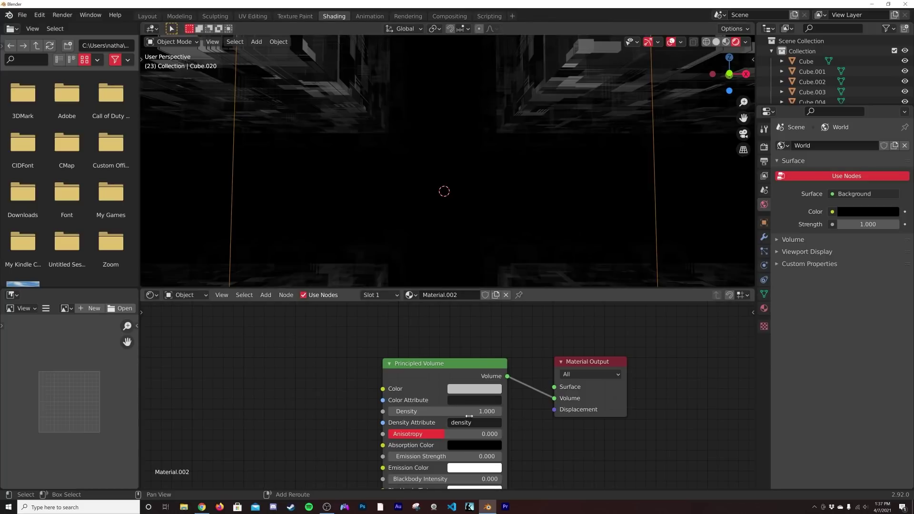
pyautogui.moveTo(469, 413)
pyautogui.mouseDown()
pyautogui.moveTo(421, 413)
pyautogui.moveTo(451, 411)
pyautogui.mouseUp()
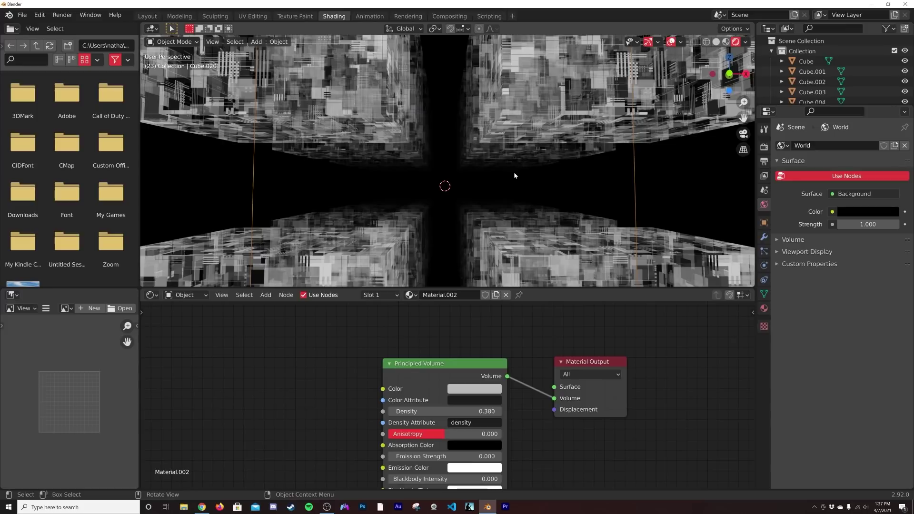
# Select an upper textured cube and move its Emission node to make room for another node
pyautogui.click(514, 145)
pyautogui.moveTo(412, 460); pyautogui.dragTo(423, 408, button='middle')
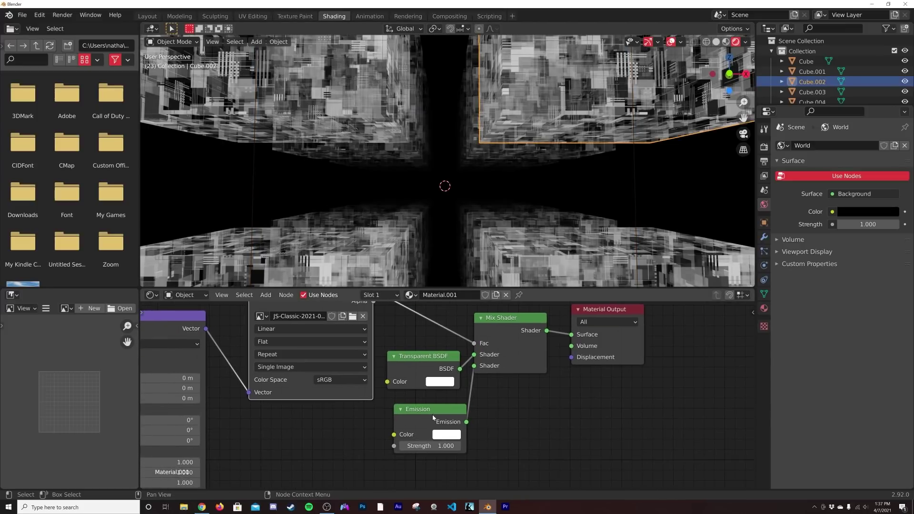
pyautogui.moveTo(423, 407); pyautogui.dragTo(428, 437)
pyautogui.moveTo(428, 436); pyautogui.dragTo(463, 394, button='middle')
# Add a ColorRamp that takes the image texture's Color as Fac and feeds the Emission node's Color
pyautogui.hotkey('shift', 'a')
pyautogui.moveTo(398, 397)
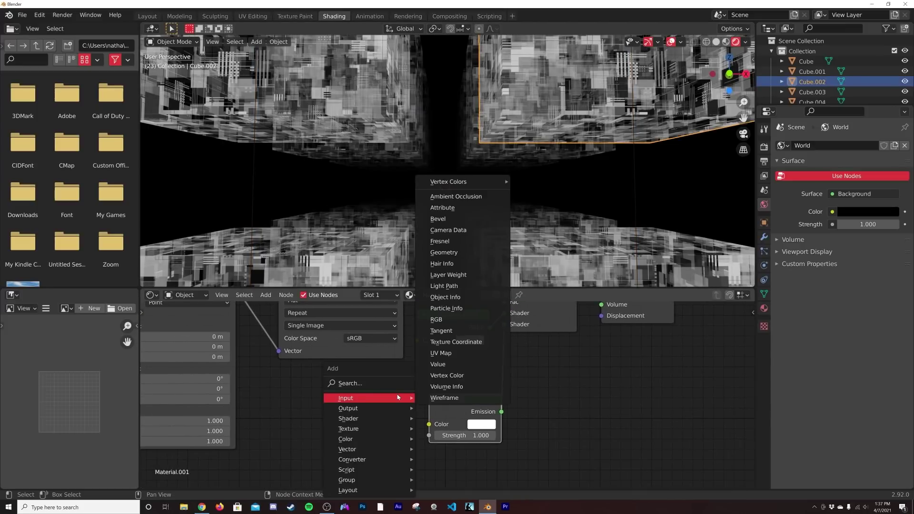
pyautogui.click(380, 383)
pyautogui.write('COL')
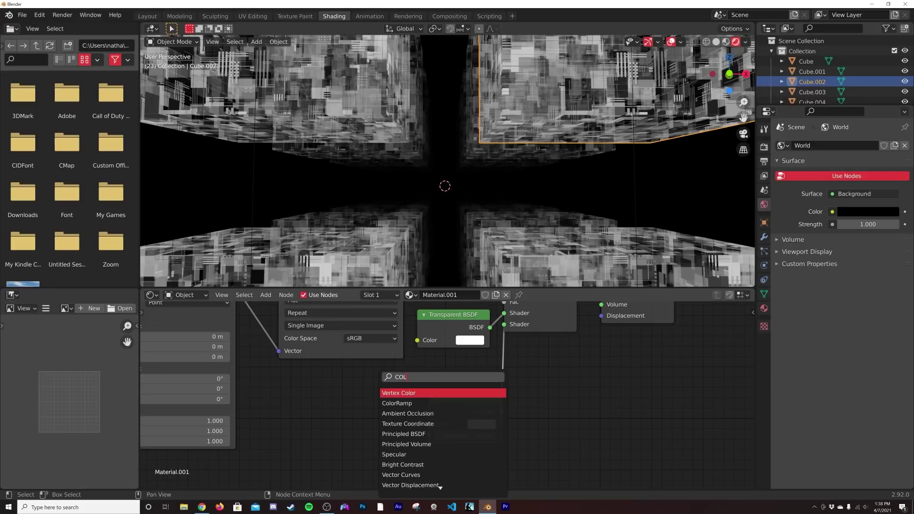
pyautogui.click(397, 403)
pyautogui.click(291, 432)
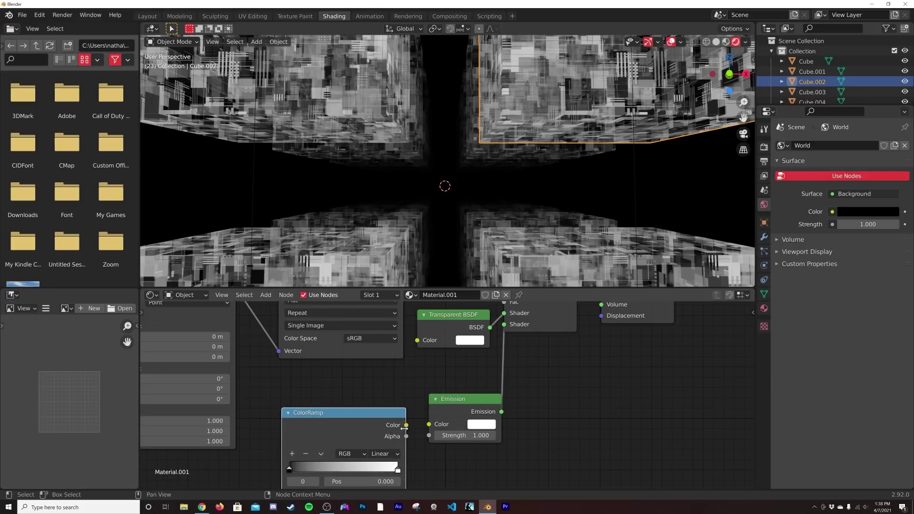
pyautogui.moveTo(406, 425); pyautogui.dragTo(429, 423)
pyautogui.scroll(-3, 443, 371)
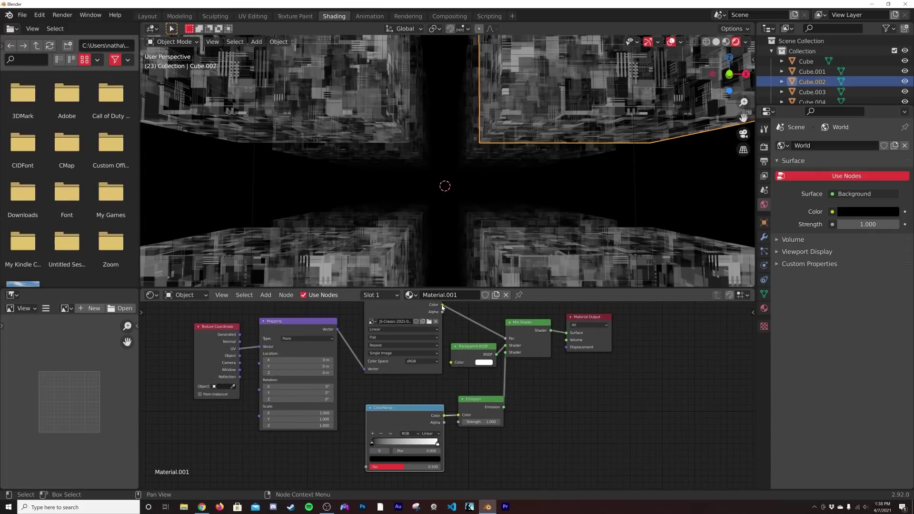
pyautogui.moveTo(442, 304); pyautogui.dragTo(366, 467)
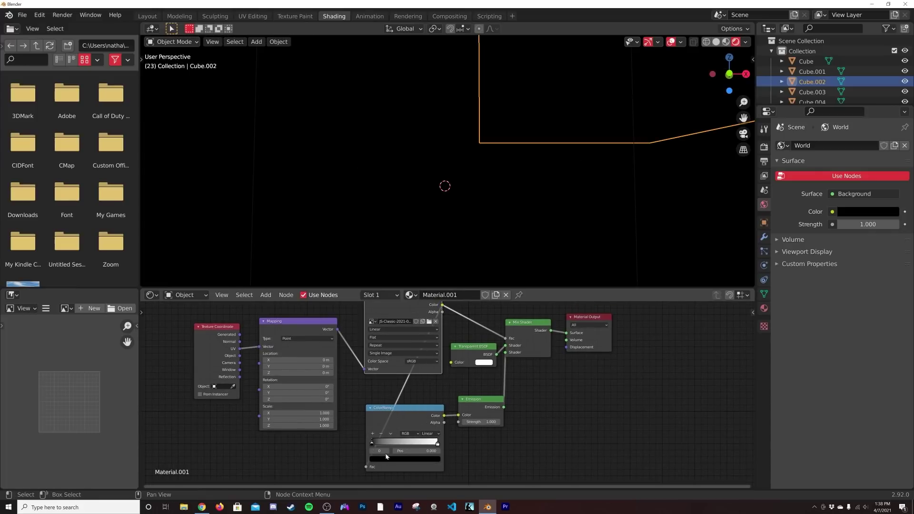
# Change the ColorRamp's black stop to white by raising its value to 1.000
pyautogui.scroll(2, 418, 471)
pyautogui.scroll(2, 432, 402)
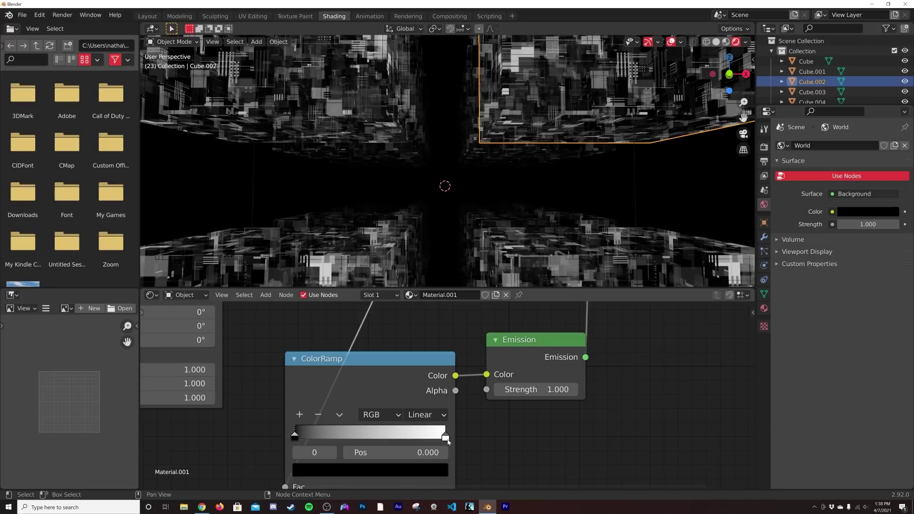
pyautogui.click(425, 470)
pyautogui.moveTo(420, 313); pyautogui.dragTo(414, 267)
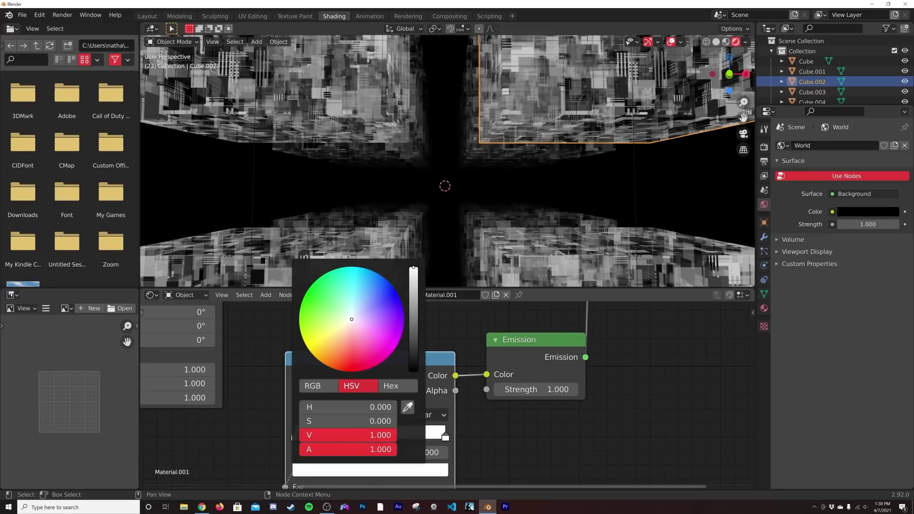
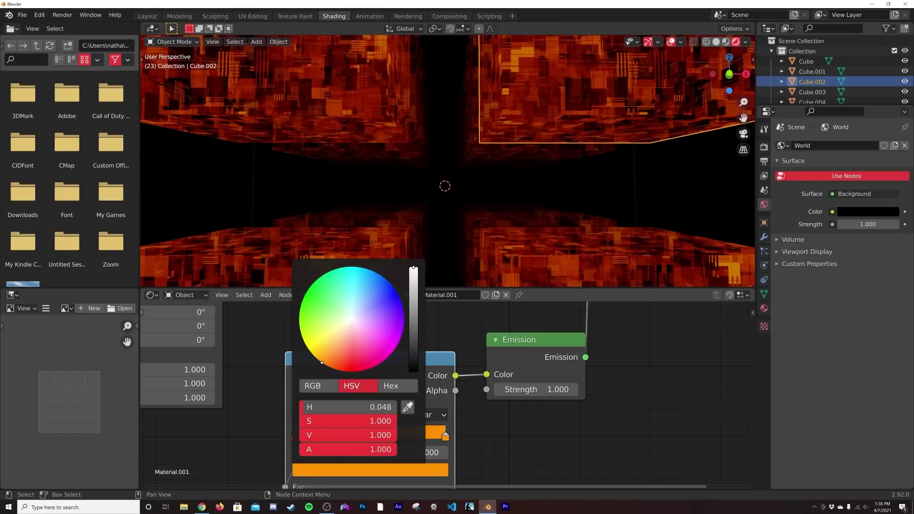
# Set the strength of the textured cube's Emission node to 4.100
pyautogui.moveTo(538, 389)
pyautogui.mouseDown()
pyautogui.moveTo(558, 389)
pyautogui.moveTo(545, 389)
pyautogui.mouseUp()
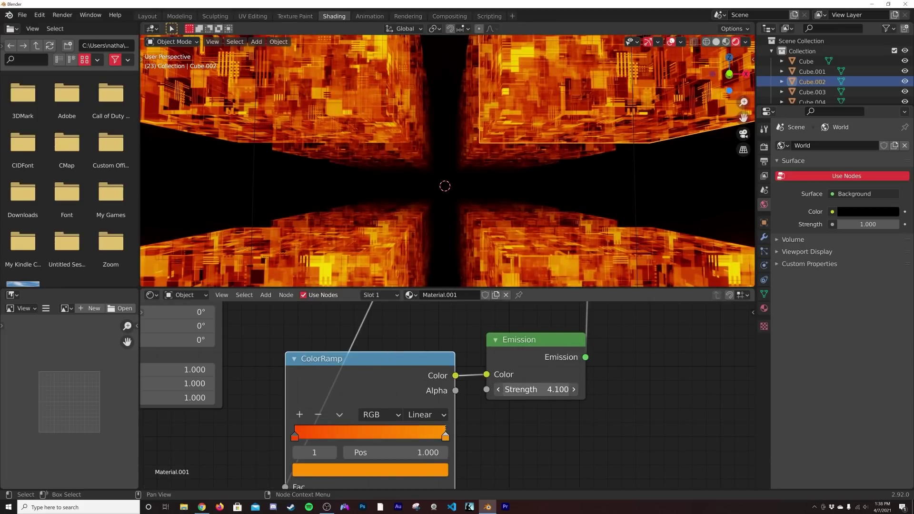
pyautogui.moveTo(299, 441)
pyautogui.mouseDown()
pyautogui.moveTo(379, 435)
pyautogui.moveTo(293, 436)
pyautogui.mouseUp()
pyautogui.moveTo(441, 365); pyautogui.dragTo(432, 449, button='middle')
pyautogui.moveTo(484, 364); pyautogui.dragTo(472, 419, button='middle')
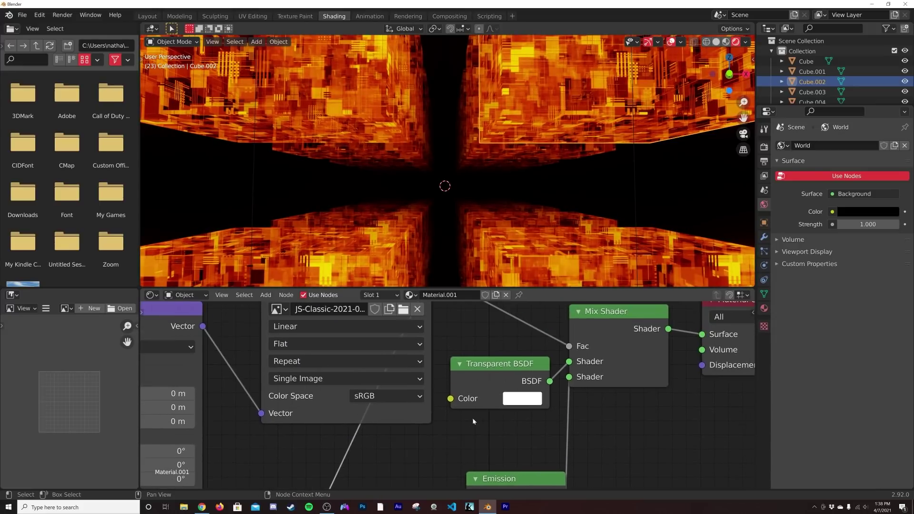
pyautogui.moveTo(520, 362); pyautogui.dragTo(503, 420, button='middle')
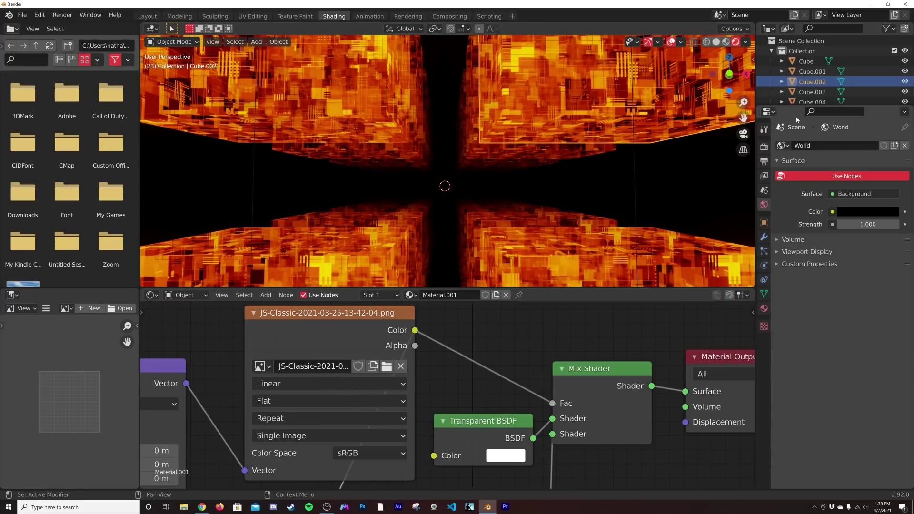
# Select the surrounding fog cube and set its Principled Volume density to 0.560
pyautogui.click(634, 198)
pyautogui.moveTo(471, 405); pyautogui.dragTo(470, 350, button='middle')
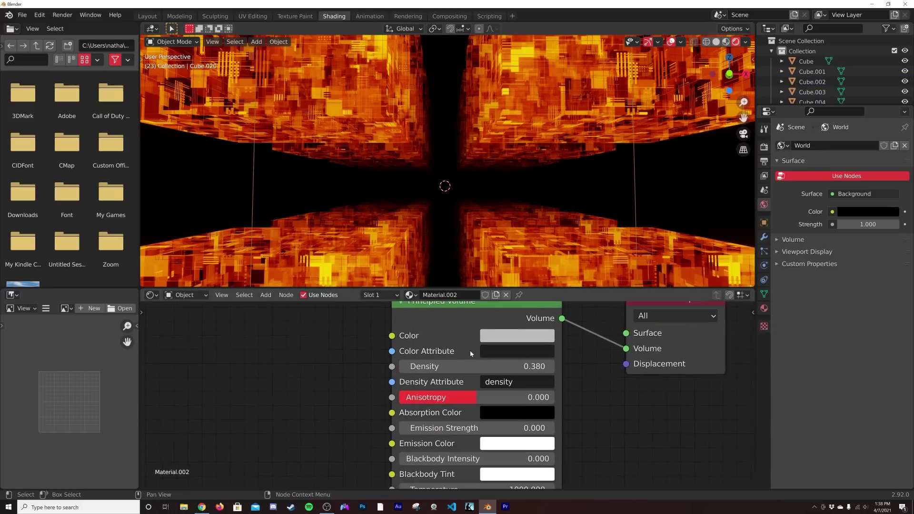
pyautogui.moveTo(486, 364); pyautogui.dragTo(514, 365)
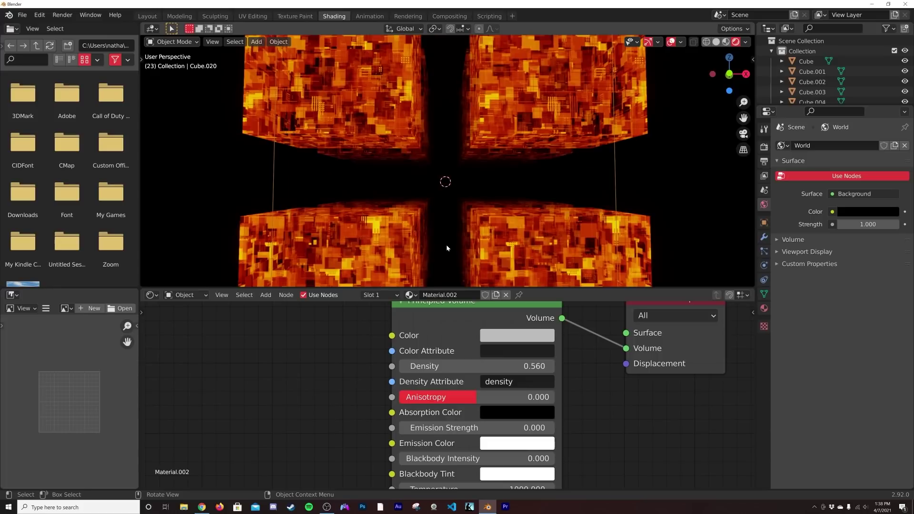
# In the Layout workspace, select all the cubes including the fog cube and move them to a new collection named RUN
pyautogui.click(148, 17)
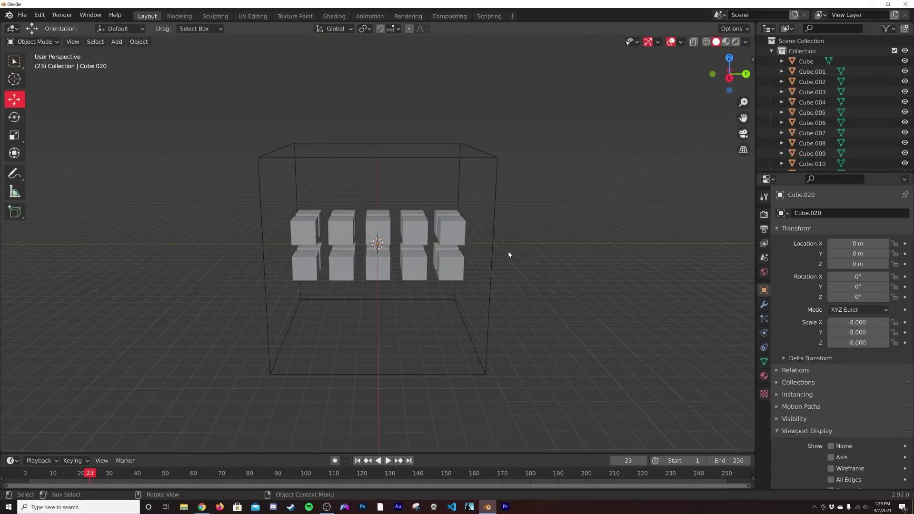
pyautogui.moveTo(575, 100); pyautogui.dragTo(172, 417)
pyautogui.scroll(3, 369, 327)
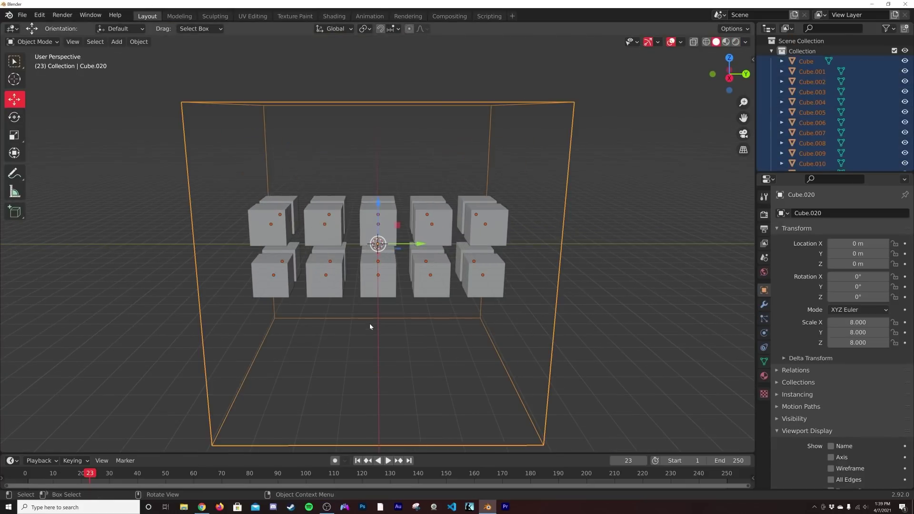
pyautogui.press('m')
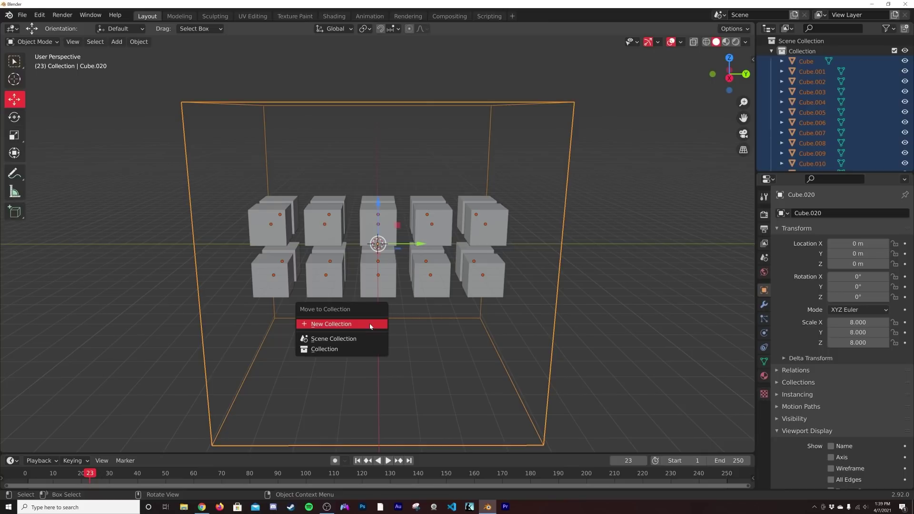
pyautogui.click(369, 323)
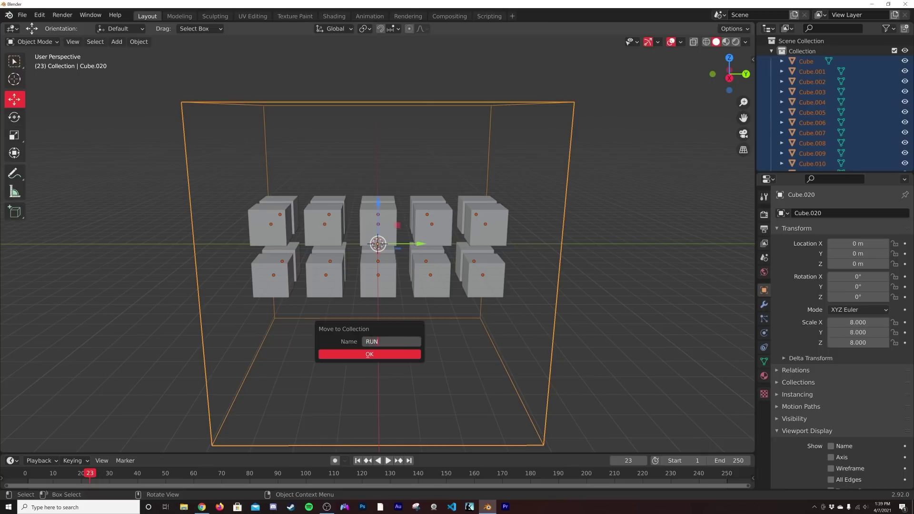
pyautogui.press('Return')
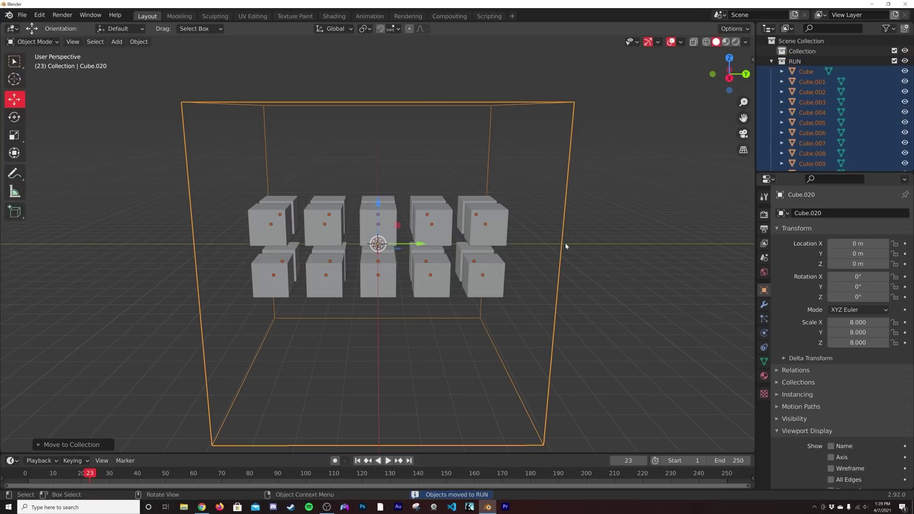
# Clear the selection and add a collection instance of RUN
pyautogui.hotkey('alt', 'a')
pyautogui.hotkey('shift', 'a')
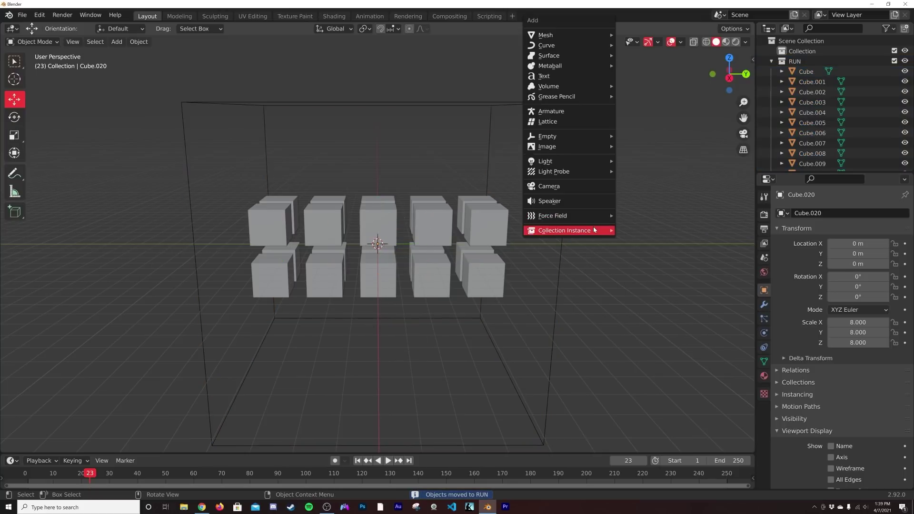
pyautogui.hotkey('shift', 'a')
pyautogui.moveTo(607, 259)
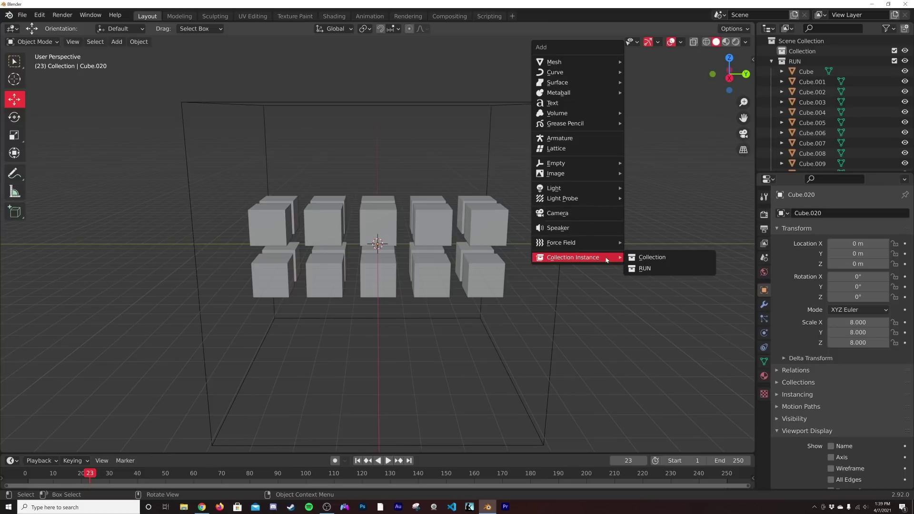
pyautogui.click(638, 269)
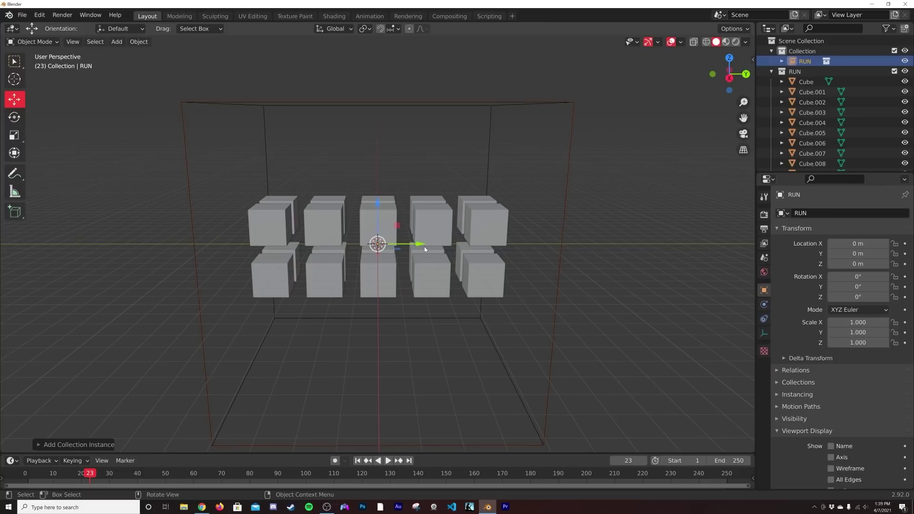
# Move the RUN instance along the Y axis so its cubes continue the row just past the original block
pyautogui.moveTo(424, 247); pyautogui.dragTo(525, 258)
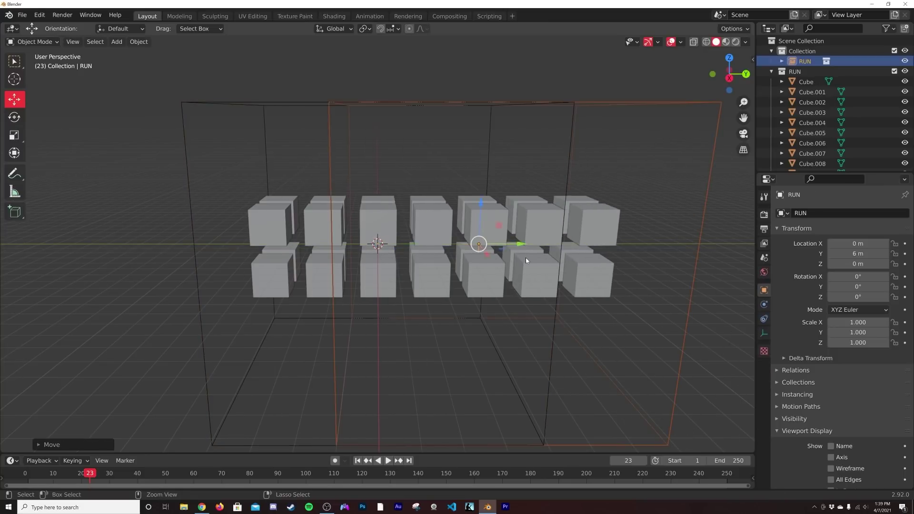
pyautogui.hotkey('ctrl', 'z')
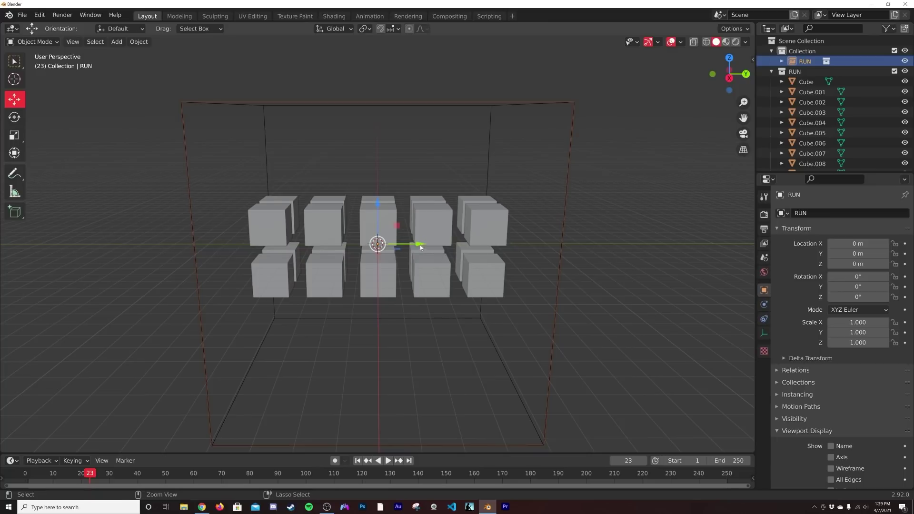
pyautogui.moveTo(421, 247); pyautogui.dragTo(715, 248)
pyautogui.moveTo(681, 265); pyautogui.dragTo(650, 256, button='middle')
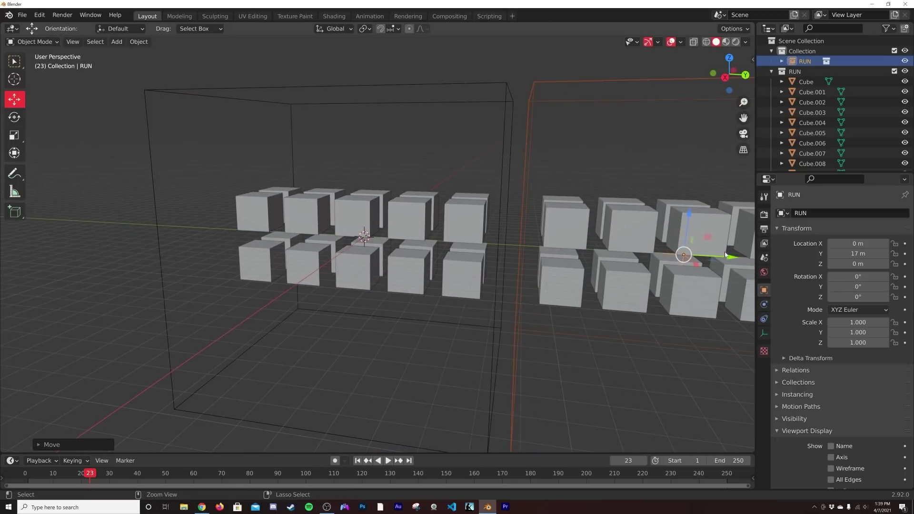
pyautogui.moveTo(724, 254); pyautogui.dragTo(679, 275)
# Duplicate the RUN instance and place the copy behind it at Y 32 m to extend the corridor
pyautogui.keyDown('shift'); pyautogui.moveTo(461, 191); pyautogui.dragTo(474, 245, button='middle'); pyautogui.keyUp('shift')
pyautogui.scroll(-3, 406, 195)
pyautogui.hotkey('shift', 'd')
pyautogui.moveTo(501, 246); pyautogui.dragTo(649, 250)
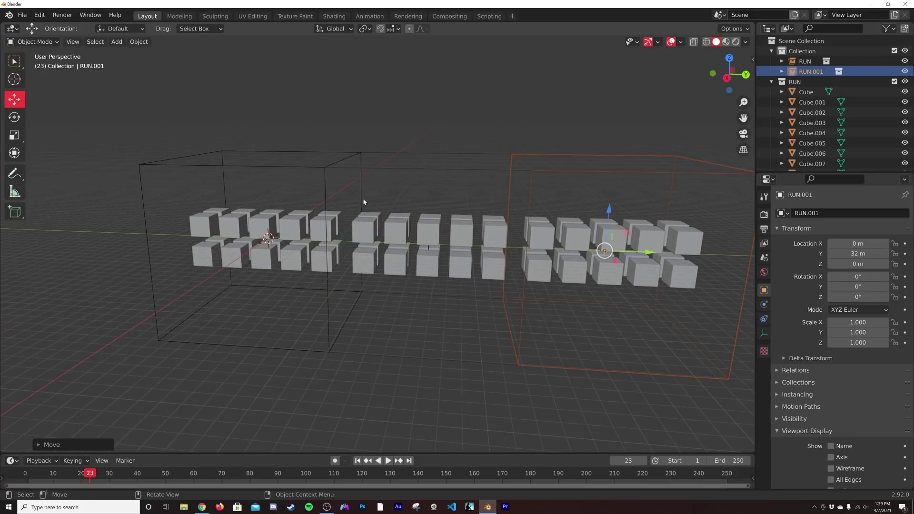
# Switch to the front view and add a camera facing down the corridor
pyautogui.moveTo(363, 201); pyautogui.dragTo(499, 190, button='middle')
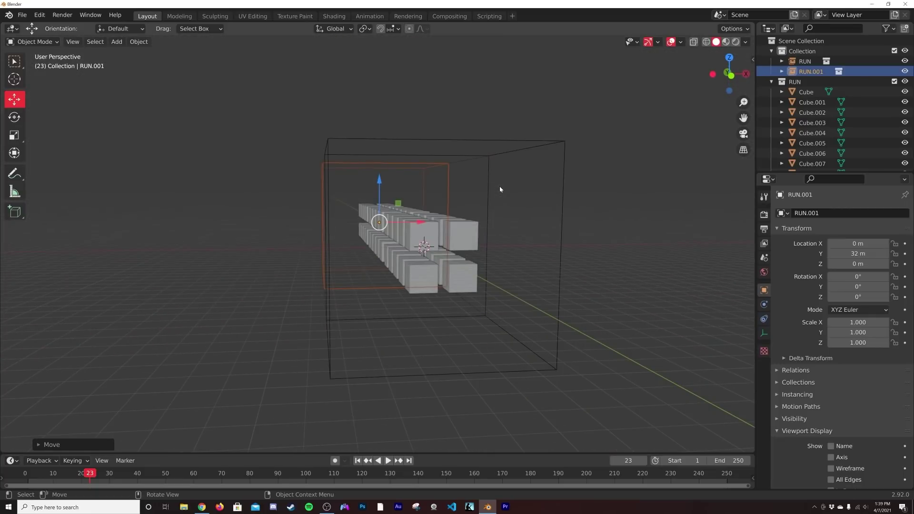
pyautogui.press('`')
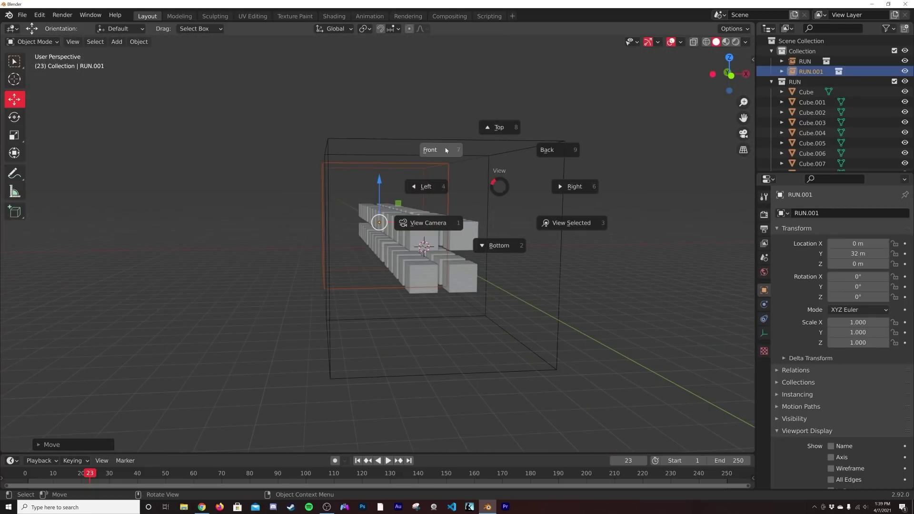
pyautogui.click(445, 150)
pyautogui.hotkey('shift', 'a')
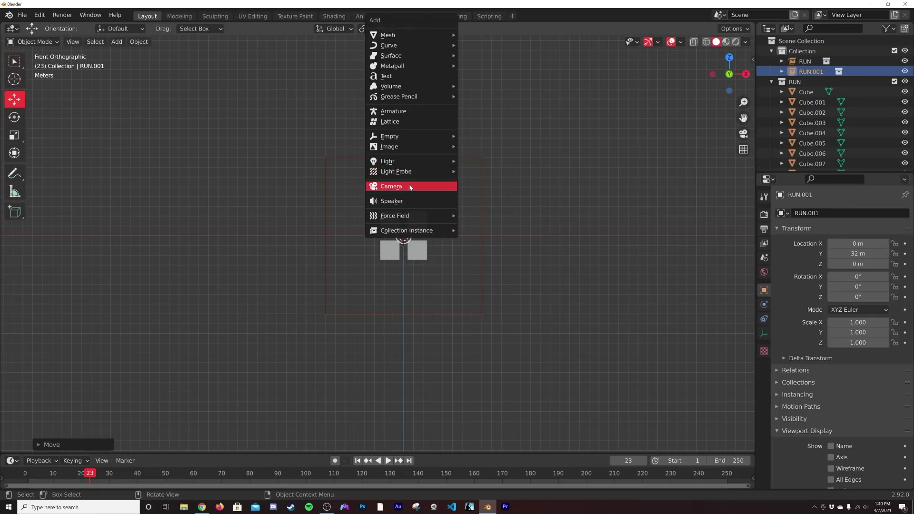
pyautogui.click(408, 186)
# Move the camera back along the Y axis to -8 m, in front of the first cubes
pyautogui.moveTo(496, 258); pyautogui.dragTo(412, 269, button='middle')
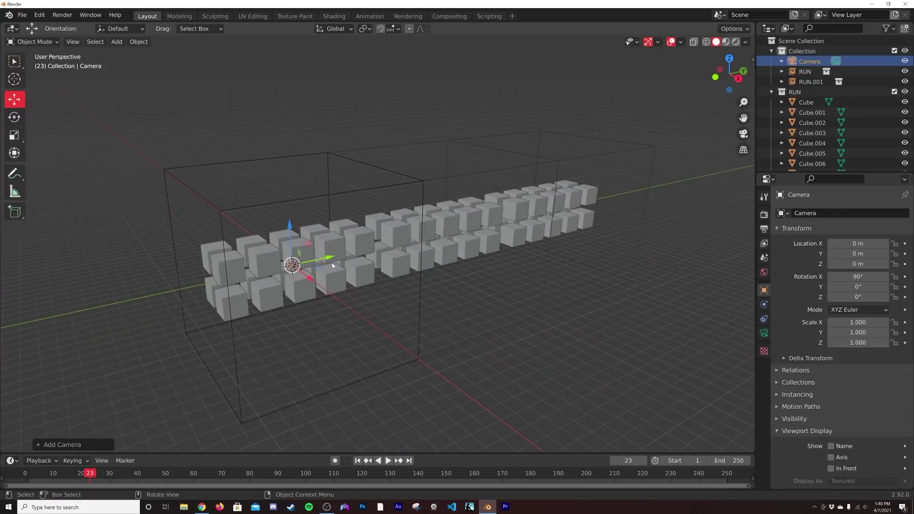
pyautogui.scroll(5, 332, 263)
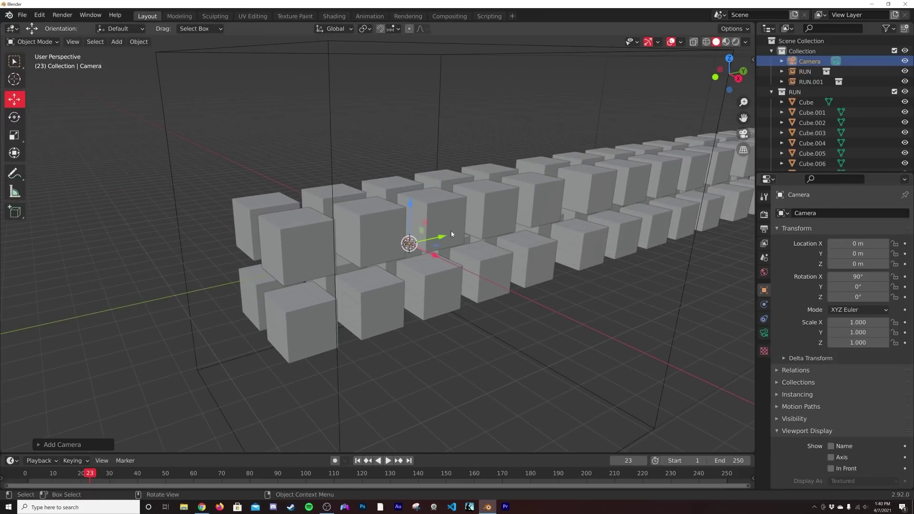
pyautogui.moveTo(441, 237); pyautogui.dragTo(329, 276)
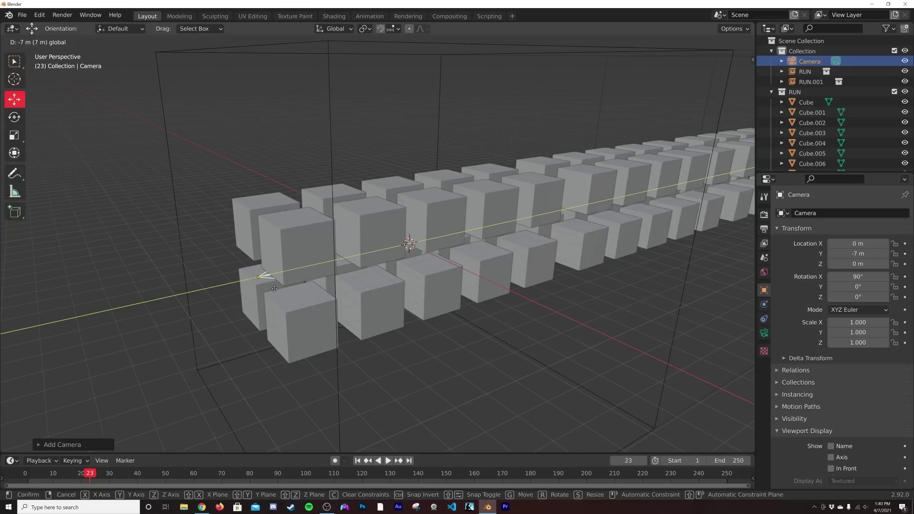
pyautogui.moveTo(265, 292); pyautogui.dragTo(264, 291)
# Look through the camera in Rendered shading and hide the viewport gizmos and overlays
pyautogui.press('KP_0')
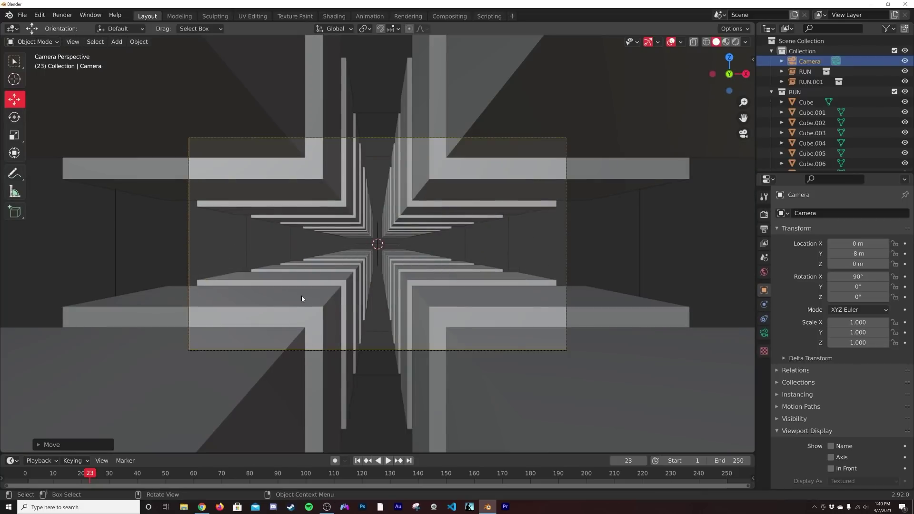
pyautogui.press('z')
pyautogui.click(344, 257)
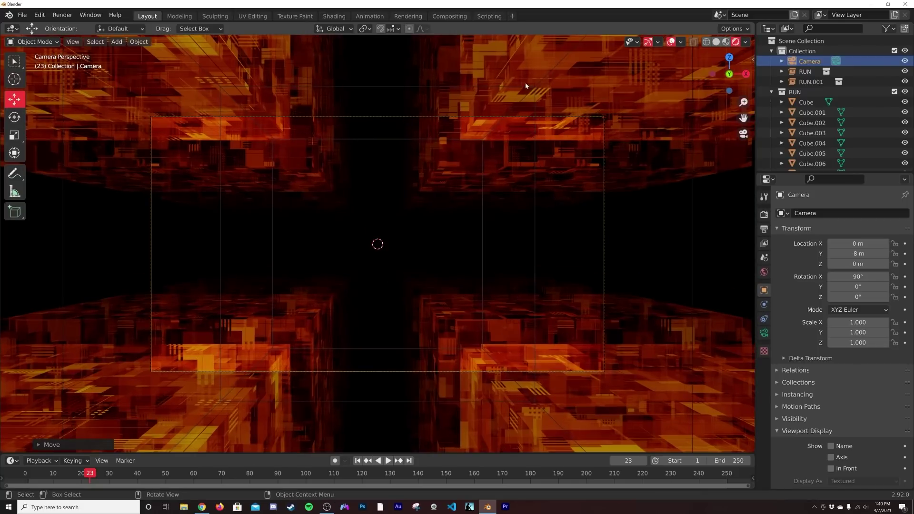
pyautogui.click(647, 41)
pyautogui.click(670, 42)
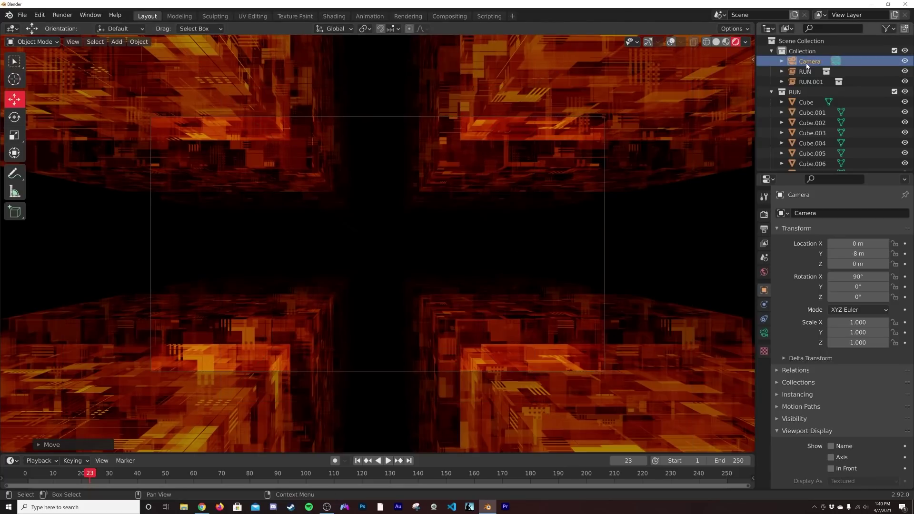
# Set the camera's focal length to 19.4 mm
pyautogui.click(763, 333)
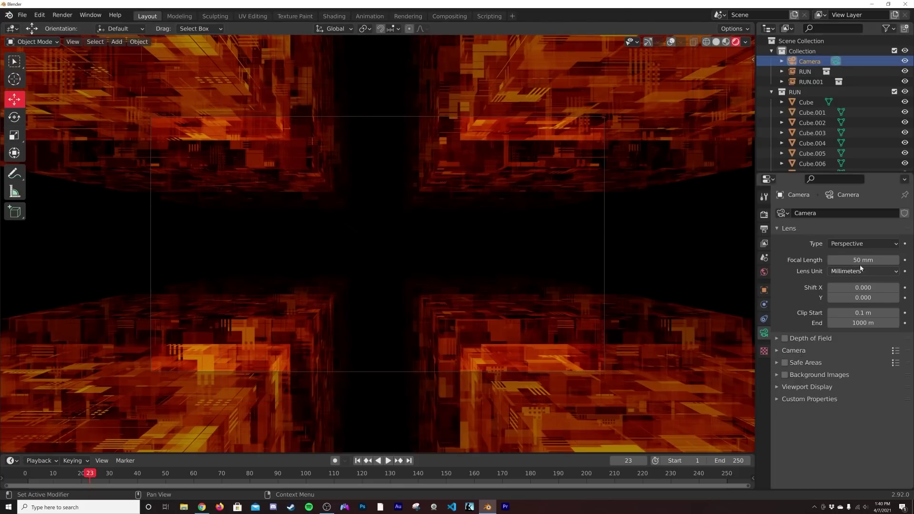
pyautogui.moveTo(860, 260); pyautogui.dragTo(783, 260)
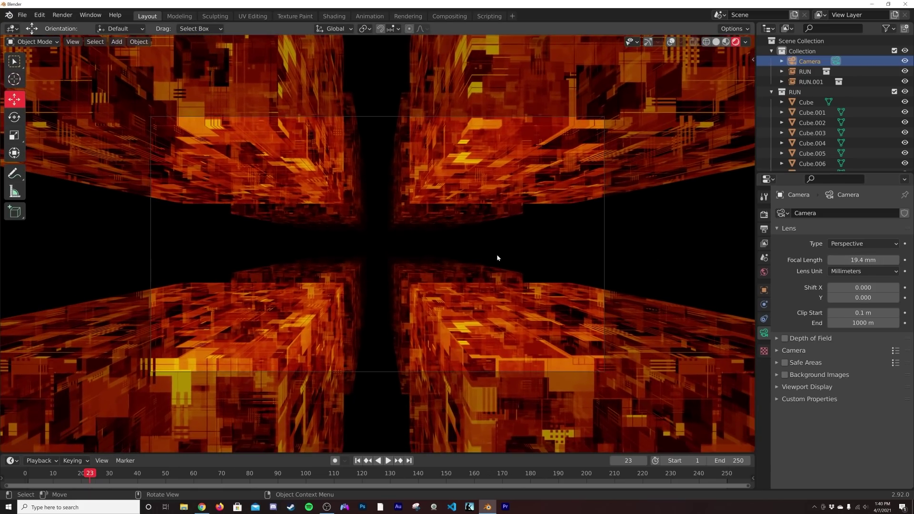
# Try moving the camera forward along its local Z axis through the corridor of cubes
pyautogui.press('g')
pyautogui.press('z')
pyautogui.press('z')
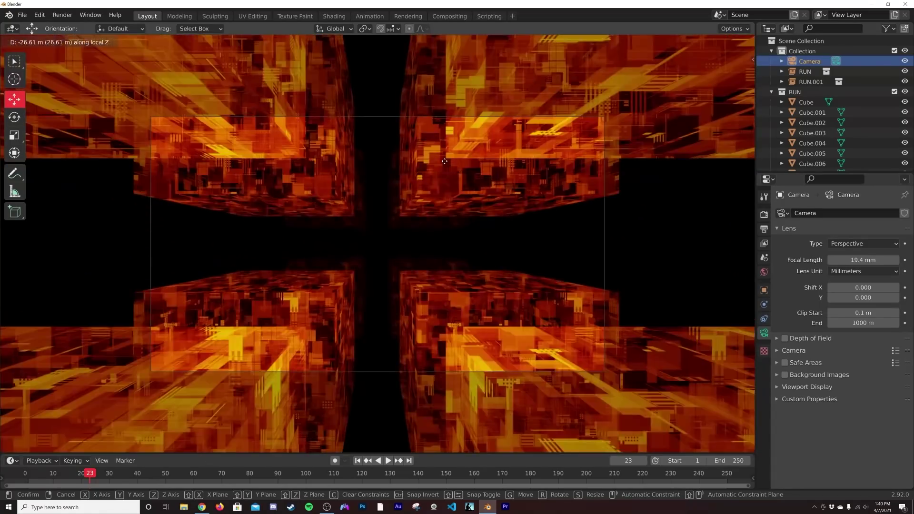
pyautogui.click(445, 168)
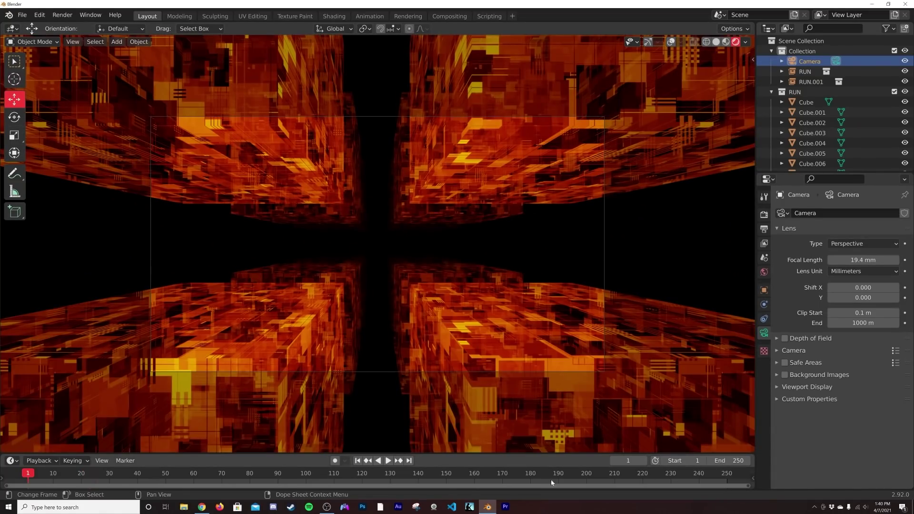
# Enlarge the timeline area and set the current frame to 0
pyautogui.moveTo(535, 454); pyautogui.dragTo(531, 425)
pyautogui.press('Left')
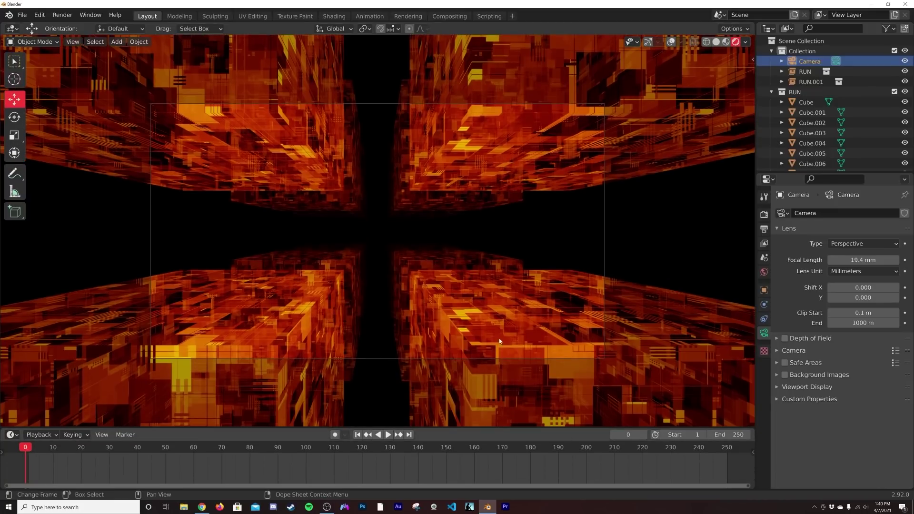
# Make sure the animation preferences use Linear as the default interpolation, and close the preferences
pyautogui.click(39, 14)
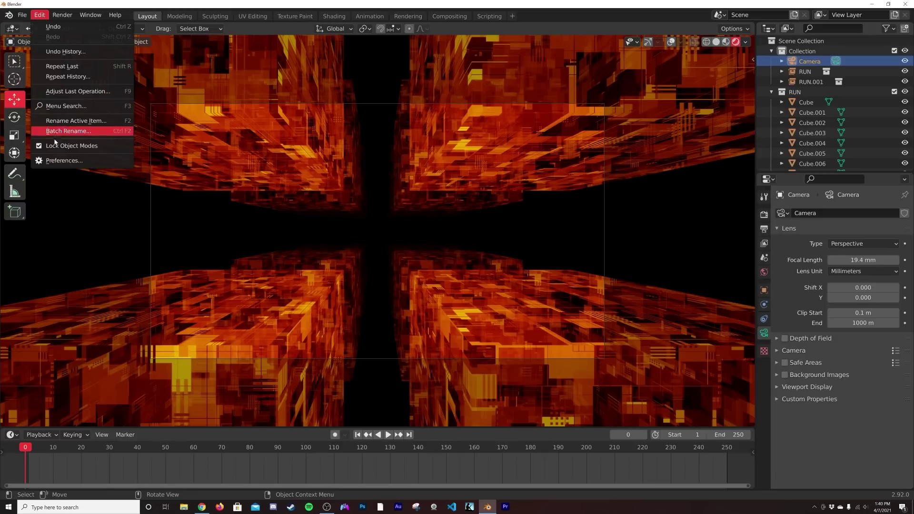
pyautogui.click(65, 161)
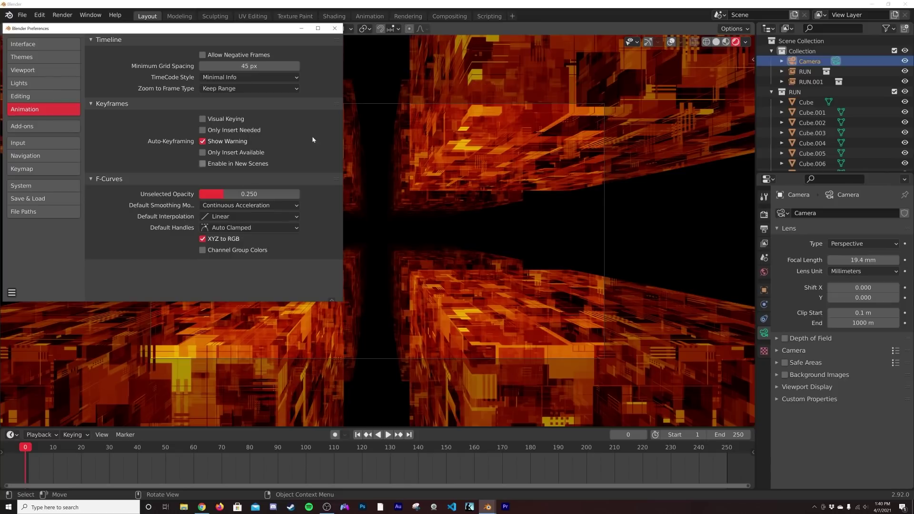
pyautogui.click(330, 30)
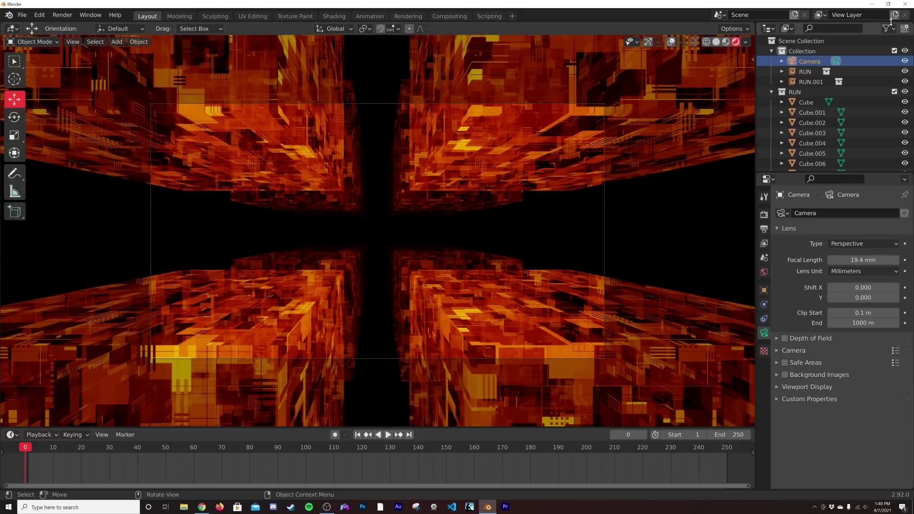
# Keyframe the camera's Y location of -8 m at frame 0
pyautogui.click(764, 289)
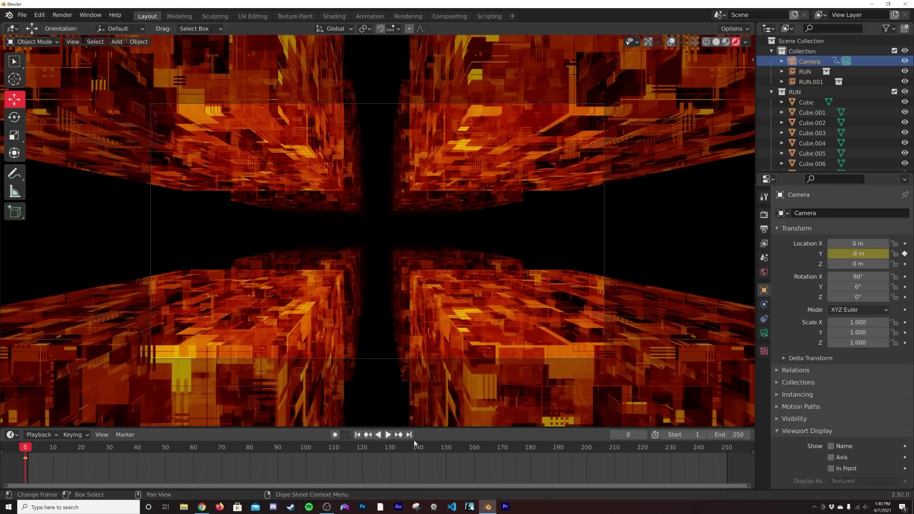
# Keyframe the camera's Y location of 8 m at frame 250 and preview the camera animation
pyautogui.click(832, 253)
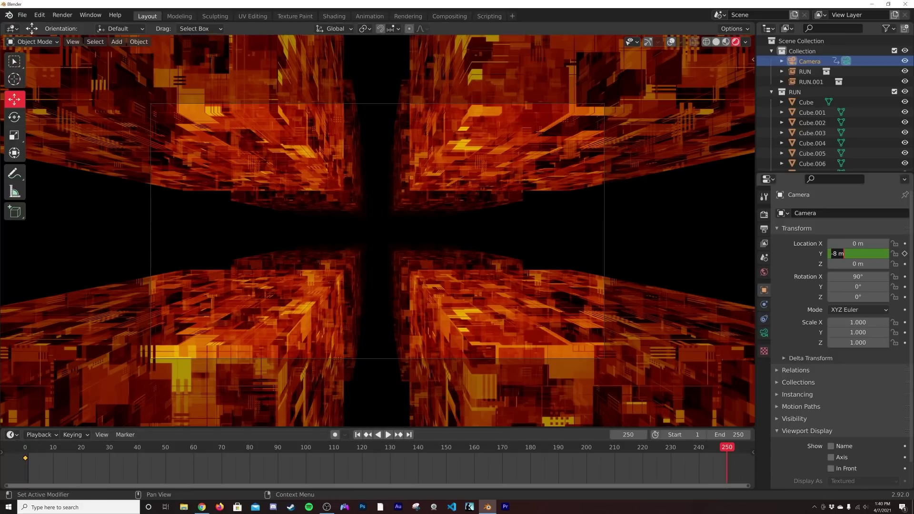
pyautogui.write('8')
pyautogui.press('Return')
pyautogui.press('i')
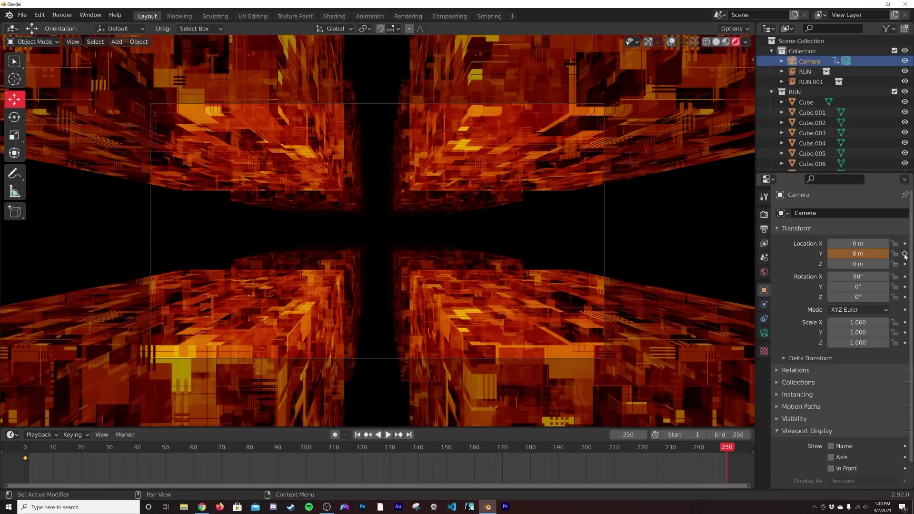
pyautogui.press('space')
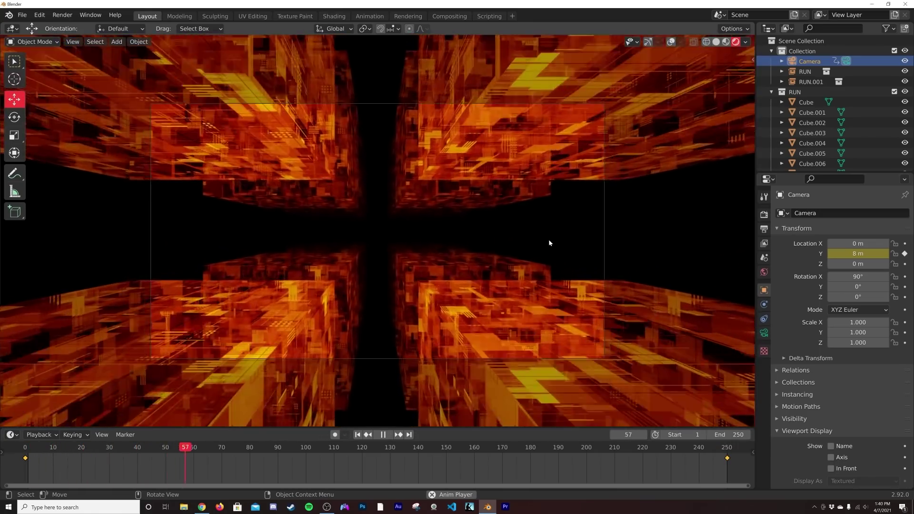
pyautogui.press('space')
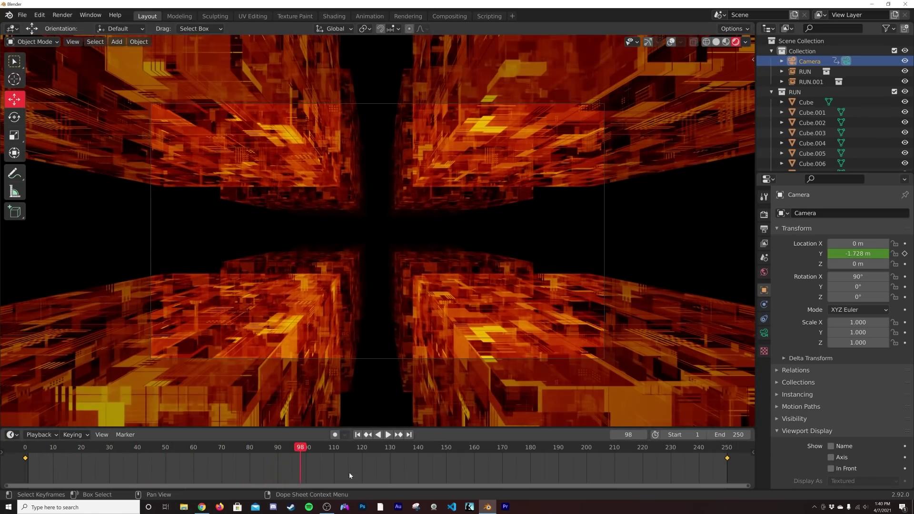
pyautogui.click(357, 434)
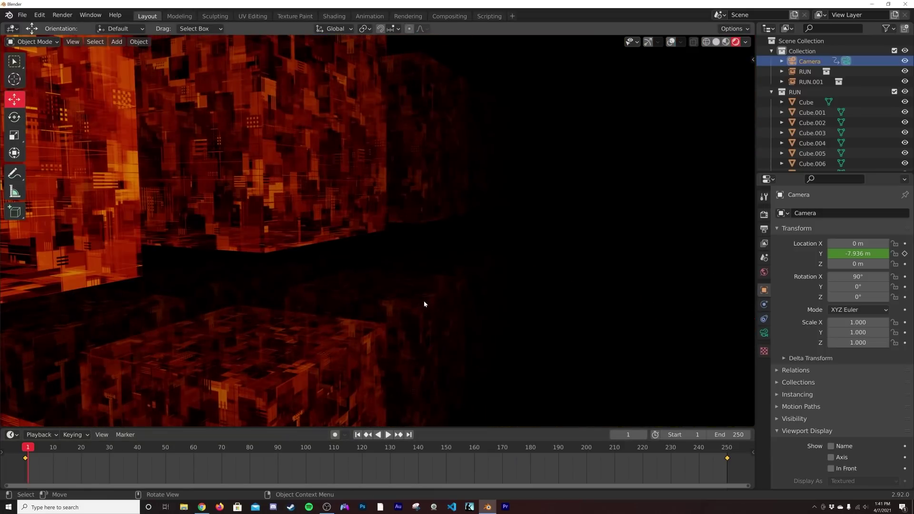
# Leave the camera view, switch the viewport to solid shading, and show the gizmos and overlays
pyautogui.press('z')
pyautogui.click(503, 301)
pyautogui.moveTo(504, 301); pyautogui.dragTo(464, 315, button='middle')
pyautogui.scroll(-5, 464, 315)
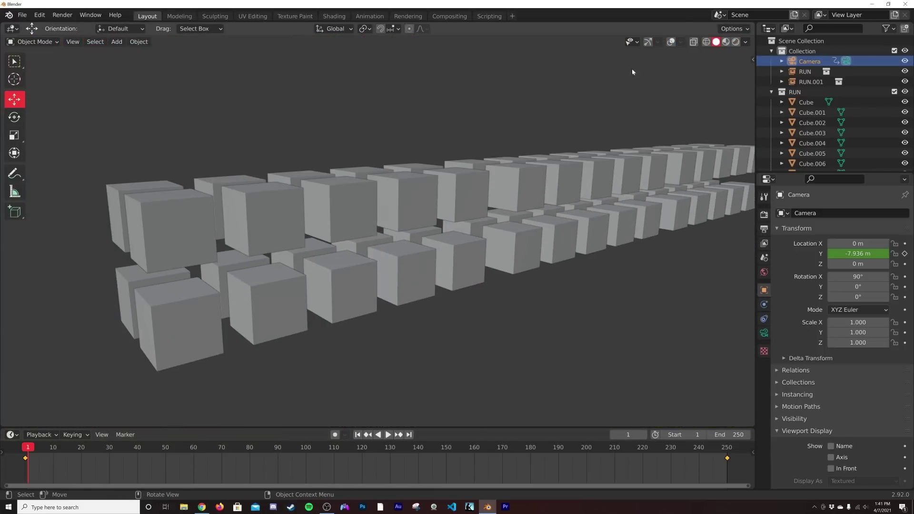
pyautogui.click(648, 41)
pyautogui.click(671, 41)
# Add a mesh plane at the world origin and rotate it 90° about the X axis
pyautogui.moveTo(547, 191); pyautogui.dragTo(406, 224, button='middle')
pyautogui.scroll(3, 406, 224)
pyautogui.hotkey('shift', 'a')
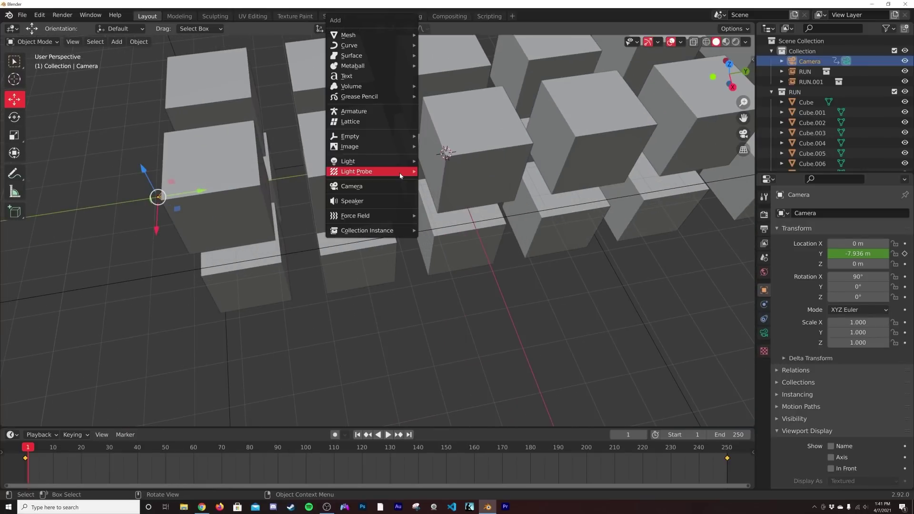
pyautogui.moveTo(363, 37)
pyautogui.click(442, 35)
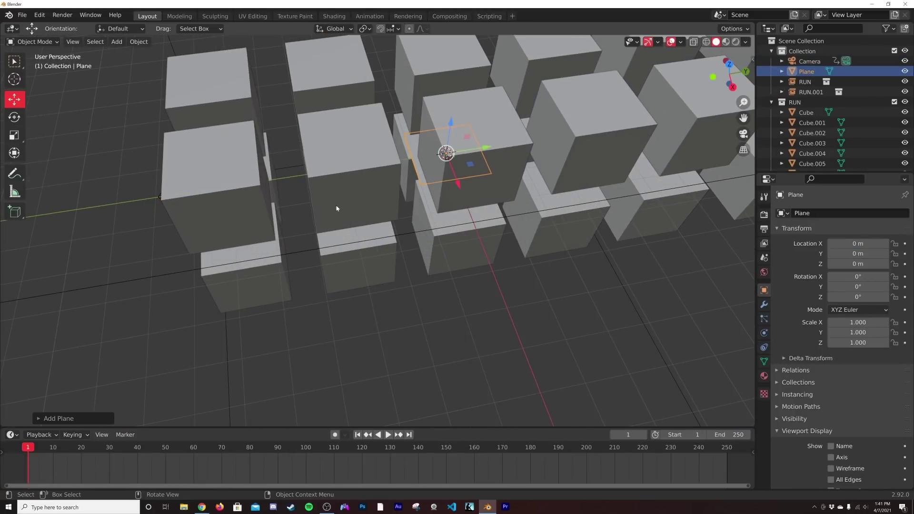
pyautogui.moveTo(337, 208); pyautogui.dragTo(426, 222, button='middle')
pyautogui.scroll(5, 436, 262)
pyautogui.scroll(-4, 434, 261)
pyautogui.press('r')
pyautogui.press('x')
pyautogui.press('9')
pyautogui.press('0')
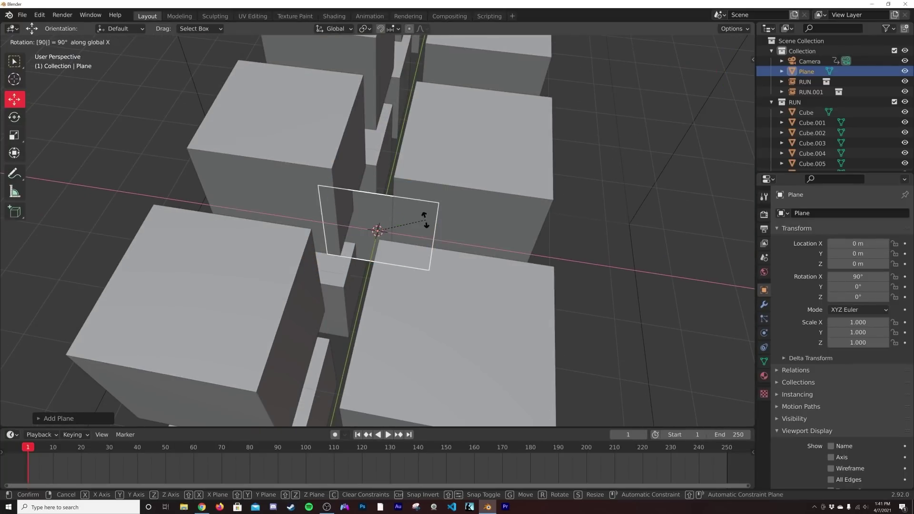
pyautogui.press('Return')
# In the right orthographic view, move the plane along Y to about -4.494 m, into the gap after the first cubes
pyautogui.scroll(-4, 426, 223)
pyautogui.moveTo(421, 237); pyautogui.dragTo(357, 215, button='middle')
pyautogui.press('`')
pyautogui.click(426, 211)
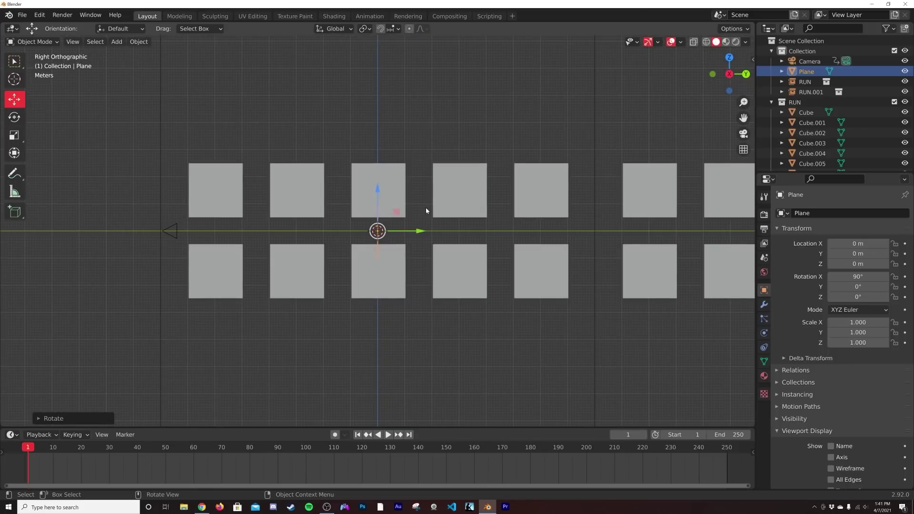
pyautogui.moveTo(421, 233); pyautogui.dragTo(393, 233)
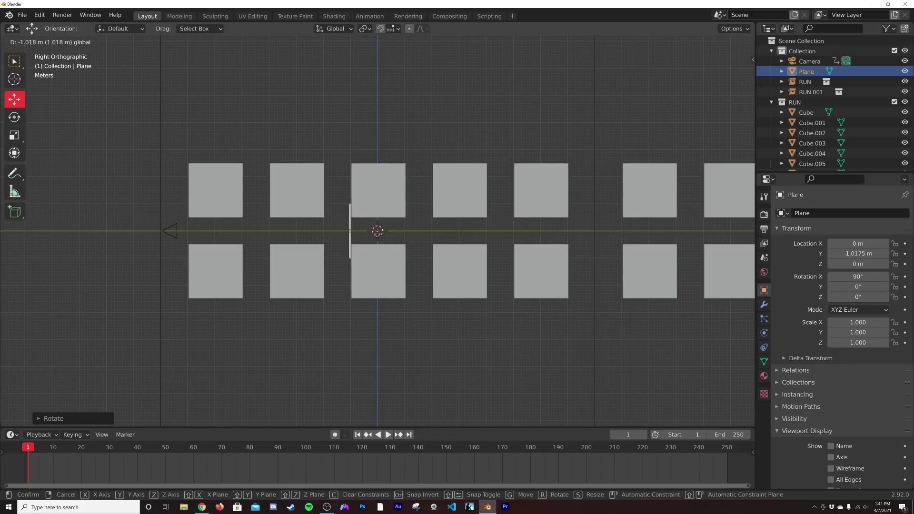
pyautogui.moveTo(309, 237); pyautogui.dragTo(295, 240)
pyautogui.scroll(4, 296, 240)
pyautogui.keyDown('shift'); pyautogui.moveTo(295, 241); pyautogui.dragTo(512, 239, button='middle'); pyautogui.keyUp('shift')
pyautogui.scroll(2, 438, 245)
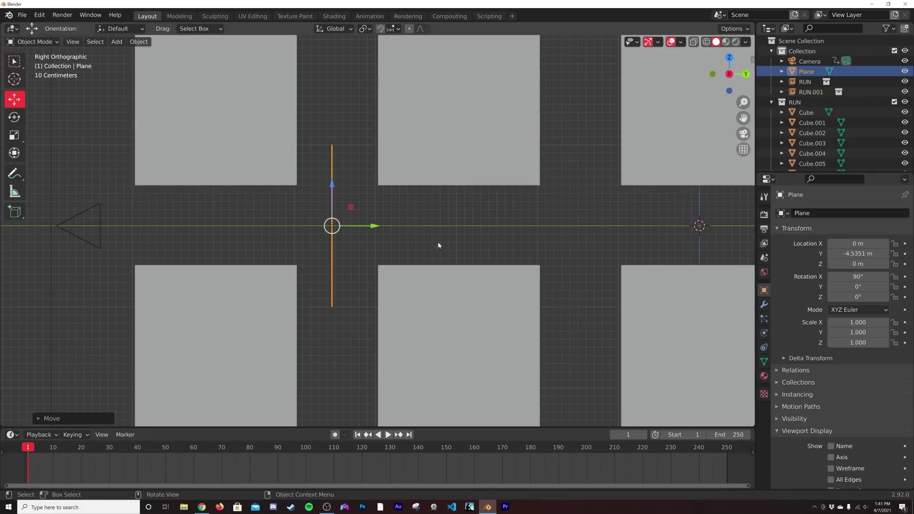
pyautogui.moveTo(376, 227); pyautogui.dragTo(380, 224)
# Scale the plane uniformly to about 2.42 so it spans most of the corridor of cubes
pyautogui.moveTo(379, 225); pyautogui.dragTo(499, 245, button='middle')
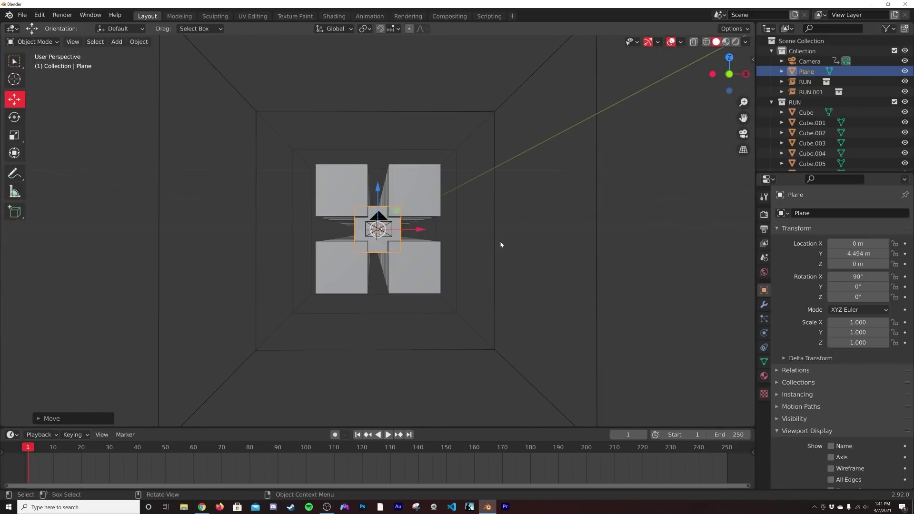
pyautogui.press('s')
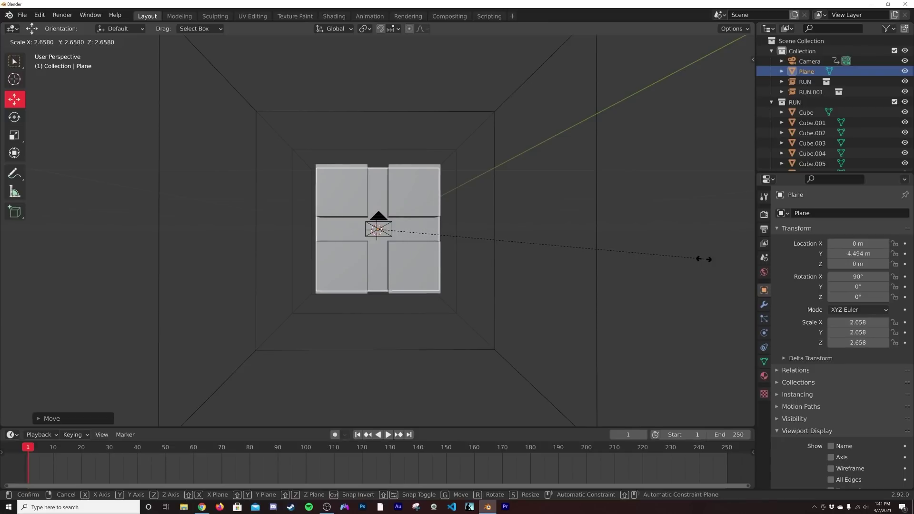
pyautogui.click(671, 259)
# Make a linked duplicate of the plane and move it along Y to -1.494 m, into the next gap
pyautogui.moveTo(565, 269); pyautogui.dragTo(432, 275, button='middle')
pyautogui.hotkey('alt', 'd')
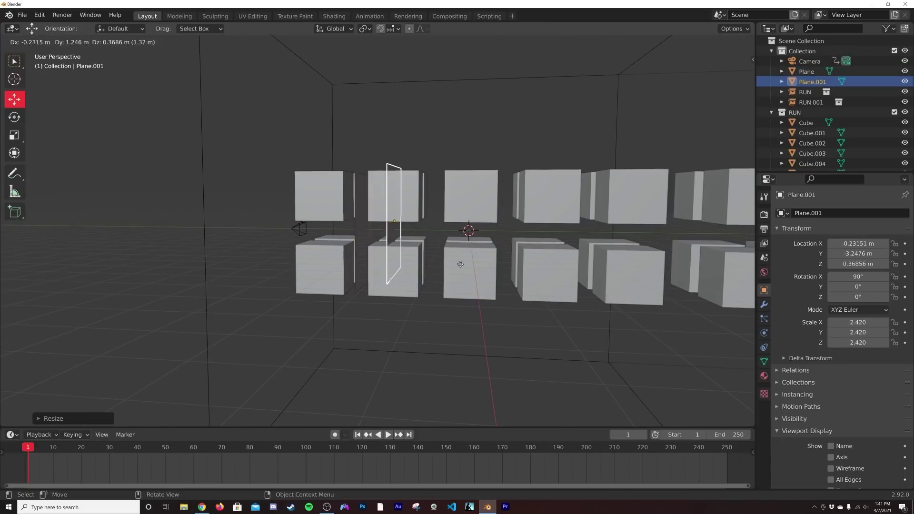
pyautogui.press('Escape')
pyautogui.keyDown('ctrl'); pyautogui.moveTo(405, 232); pyautogui.dragTo(474, 239); pyautogui.keyUp('ctrl')
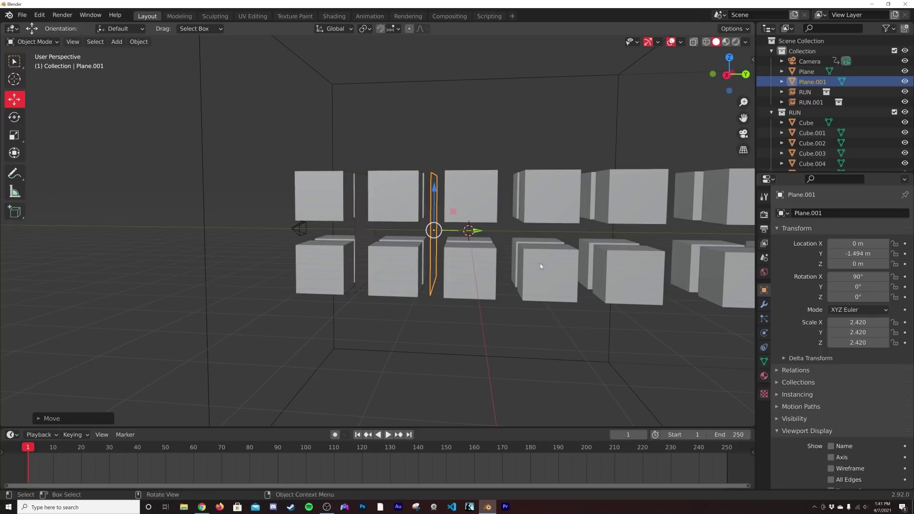
# Make linked duplicates of both planes and move them 6 m along Y into the following two gaps
pyautogui.keyDown('shift'); pyautogui.moveTo(547, 268); pyautogui.dragTo(509, 273, button='middle'); pyautogui.keyUp('shift')
pyautogui.keyDown('shift'); pyautogui.click(328, 240); pyautogui.keyUp('shift')
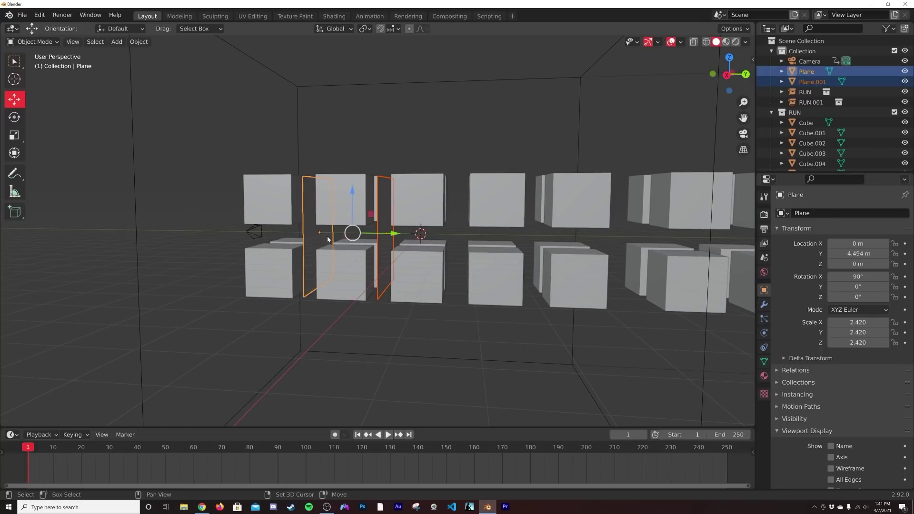
pyautogui.hotkey('alt', 'd')
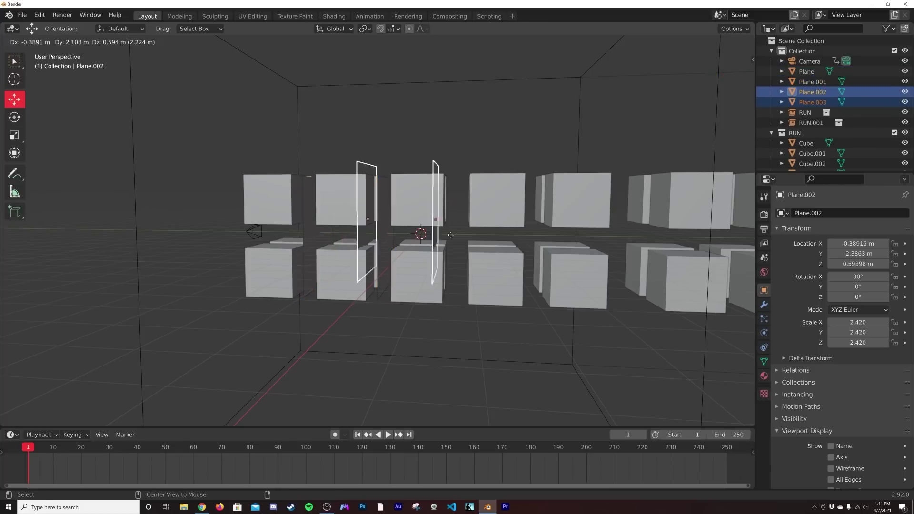
pyautogui.press('Escape')
pyautogui.moveTo(393, 236); pyautogui.dragTo(542, 247)
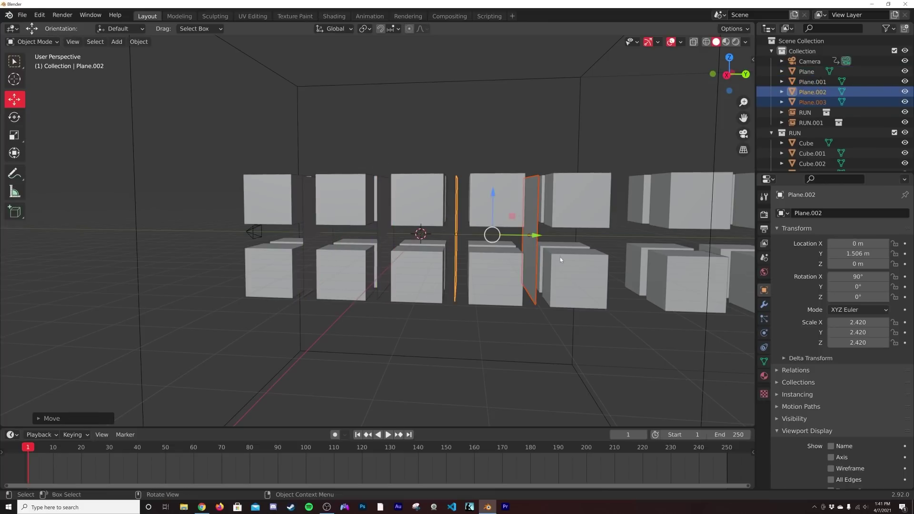
# Make a linked duplicate of the farthest plane and move it 3 m along Y to 7.506 m
pyautogui.moveTo(542, 247); pyautogui.dragTo(546, 279, button='middle')
pyautogui.moveTo(476, 228); pyautogui.dragTo(456, 208, button='middle')
pyautogui.click(471, 163)
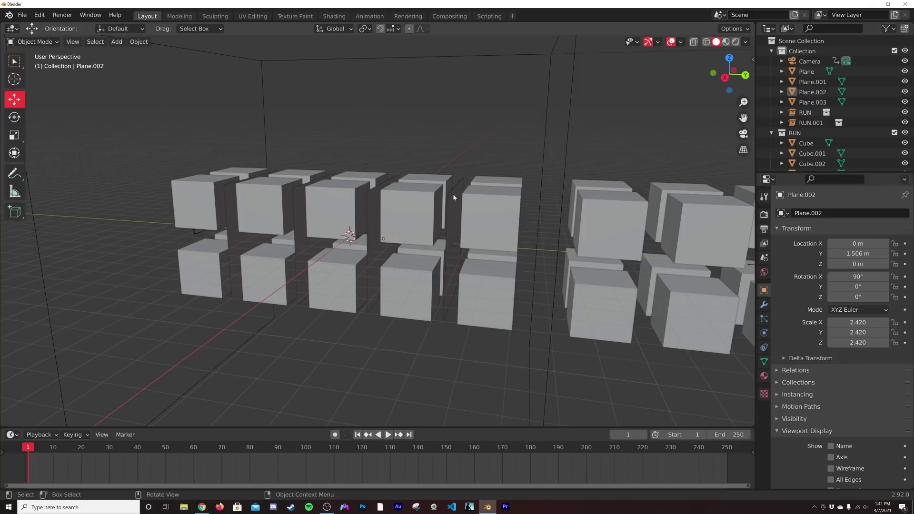
pyautogui.click(453, 215)
pyautogui.click(454, 218)
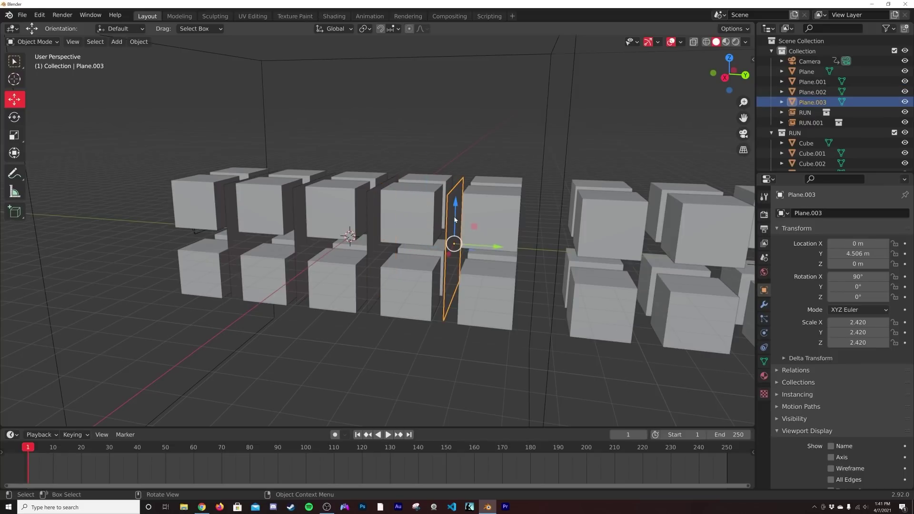
pyautogui.hotkey('alt', 'd')
pyautogui.rightClick(490, 208)
pyautogui.moveTo(497, 246); pyautogui.dragTo(564, 252)
# In the Shading workspace, copy the cube material's texture, mapping, Transparent BSDF, Emission and Mix Shader nodes
pyautogui.press('KP_0')
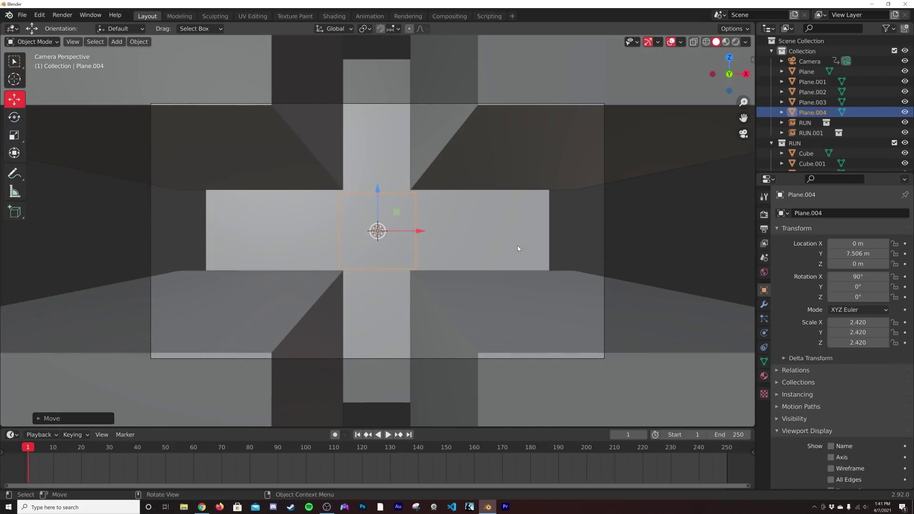
pyautogui.click(473, 255)
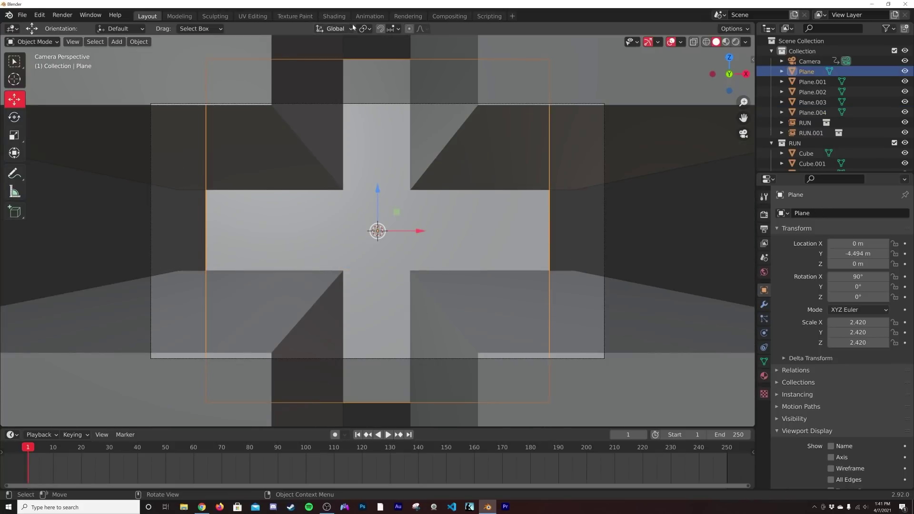
pyautogui.click(364, 16)
pyautogui.click(335, 17)
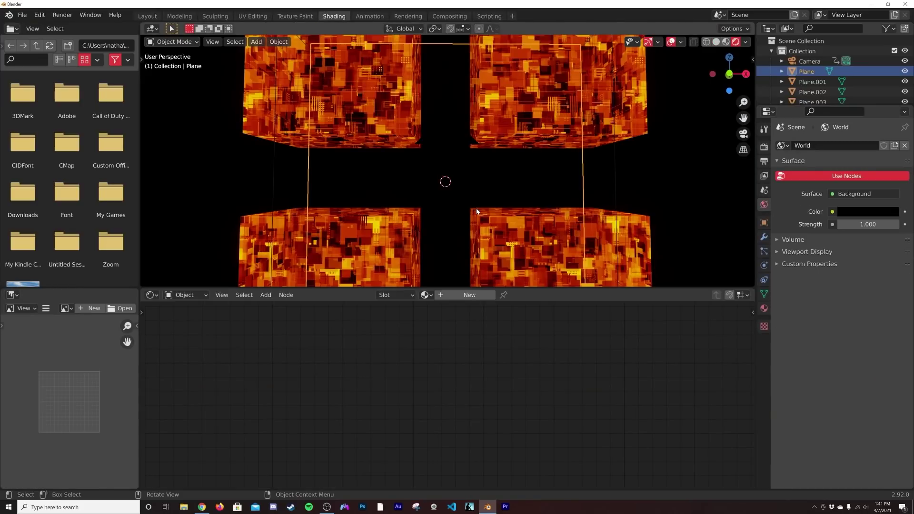
pyautogui.click(476, 209)
pyautogui.moveTo(210, 335); pyautogui.dragTo(479, 423)
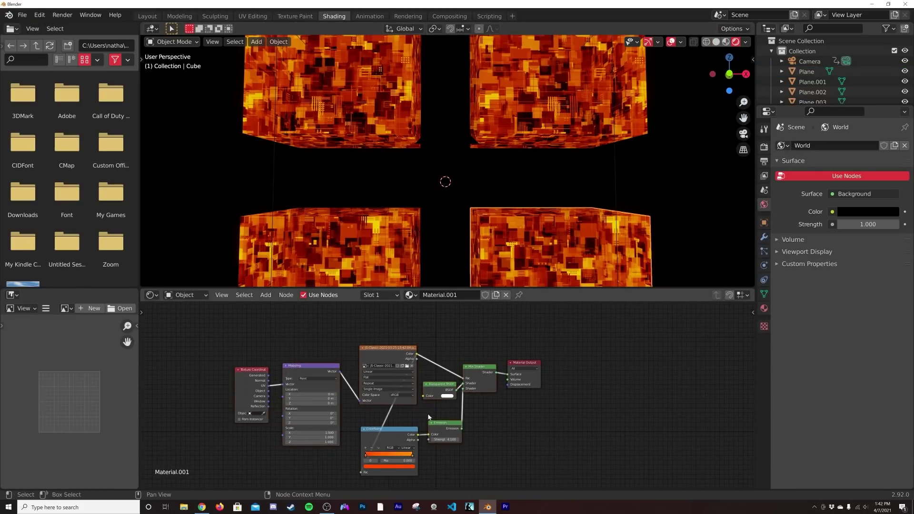
pyautogui.rightClick(393, 350)
pyautogui.press('Escape')
# Create a new material on the first plane and delete its Principled BSDF node
pyautogui.click(442, 198)
pyautogui.click(479, 296)
pyautogui.moveTo(467, 352); pyautogui.dragTo(464, 357, button='middle')
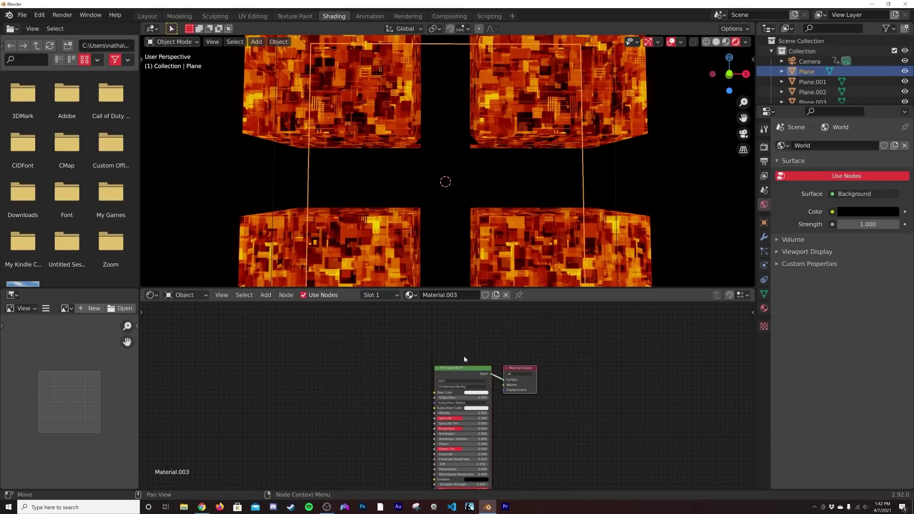
pyautogui.press('x')
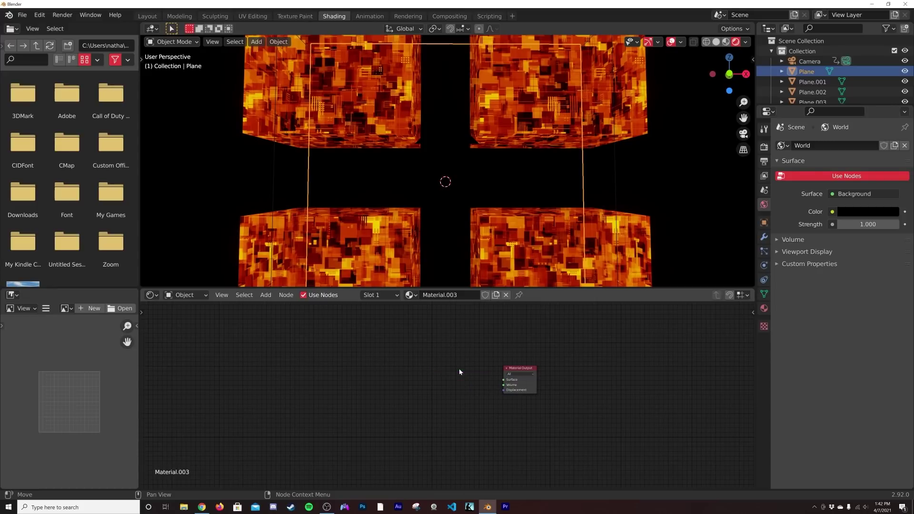
# Paste the copied nodes into the plane's material and connect the Mix Shader to the Material Output's Surface
pyautogui.rightClick(459, 370)
pyautogui.click(441, 379)
pyautogui.scroll(4, 513, 405)
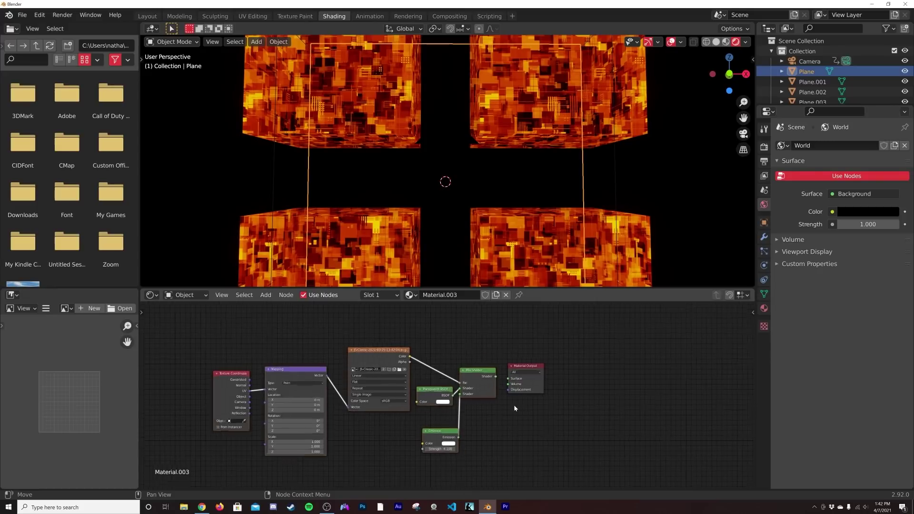
pyautogui.moveTo(513, 370); pyautogui.dragTo(529, 372)
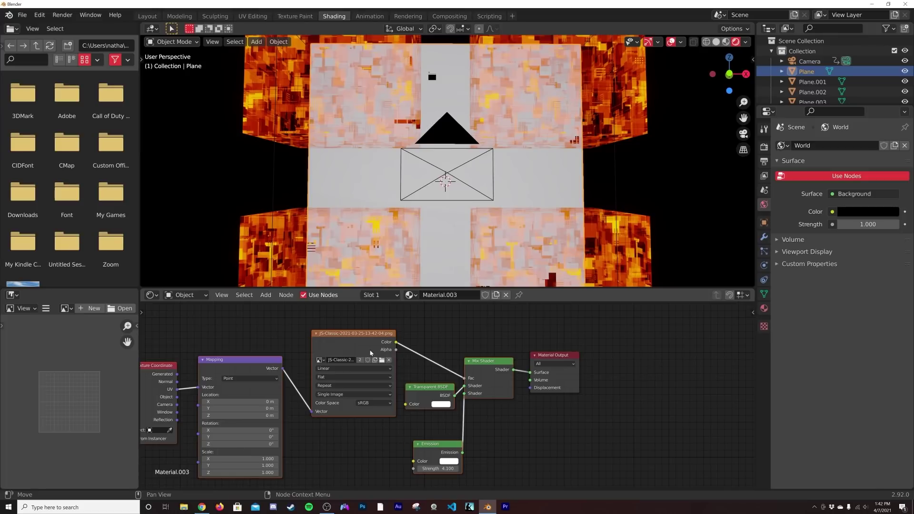
# Replace the plane material's image texture with the JS-dotGrid PNG from the Desktop folder
pyautogui.click(370, 353)
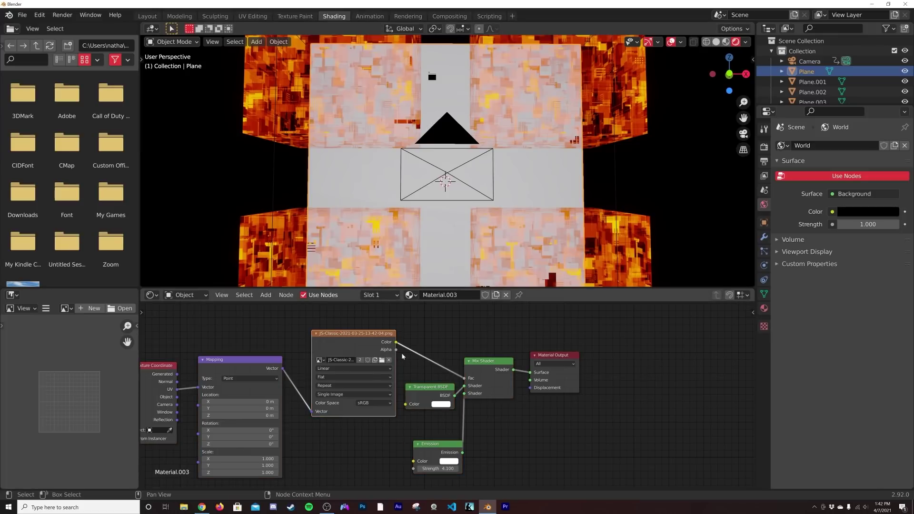
pyautogui.click(381, 359)
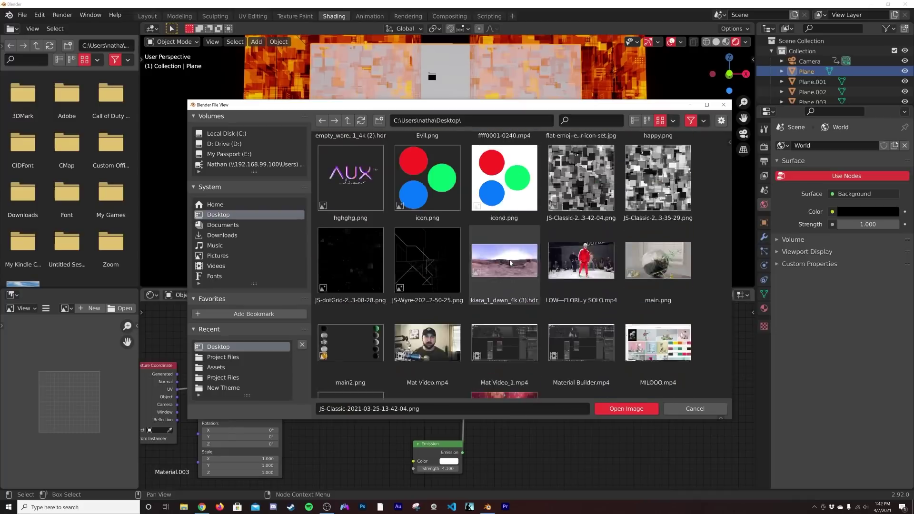
pyautogui.scroll(2, 374, 169)
pyautogui.doubleClick(373, 169)
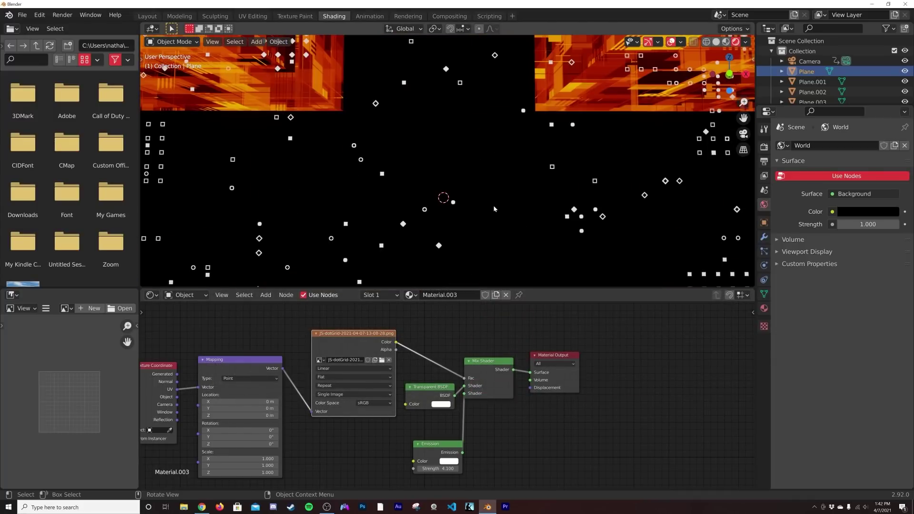
# Set the plane material's emission colour to blue and its strength to 49.1
pyautogui.scroll(-5, 493, 205)
pyautogui.scroll(4, 460, 401)
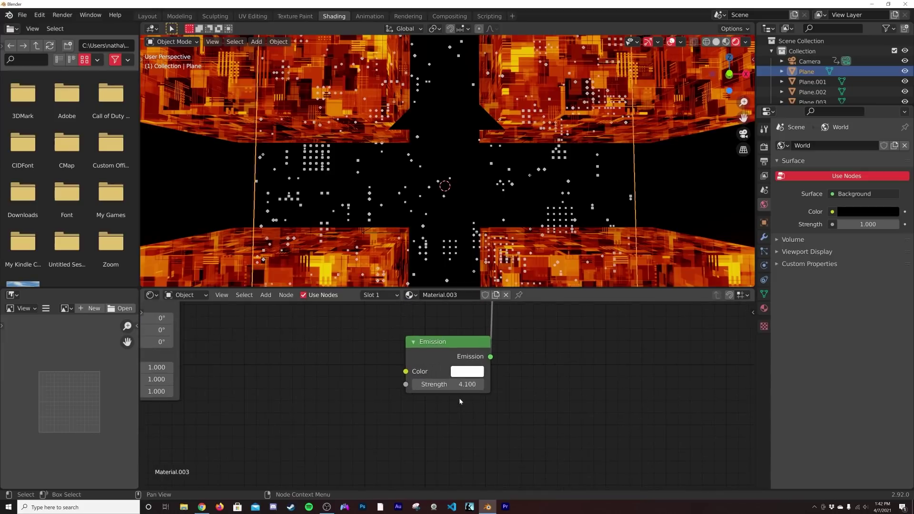
pyautogui.click(468, 374)
pyautogui.click(519, 221)
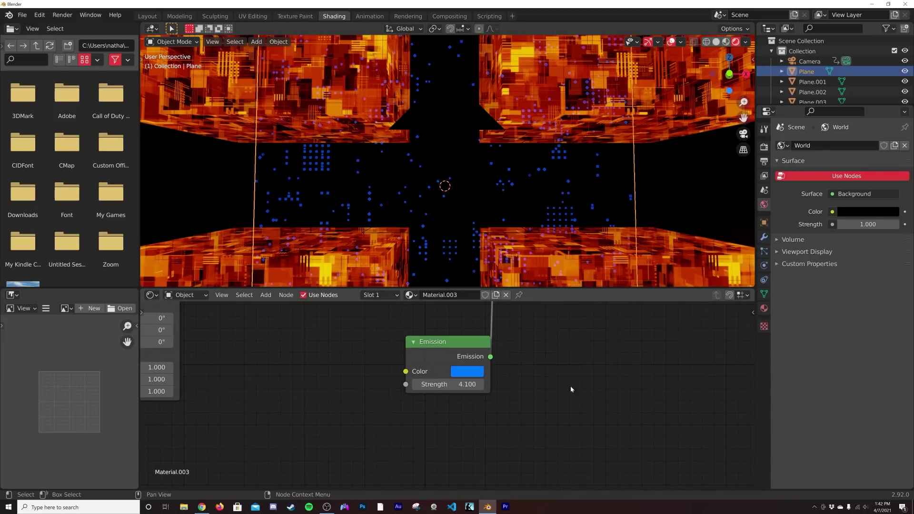
pyautogui.moveTo(447, 384); pyautogui.dragTo(495, 384)
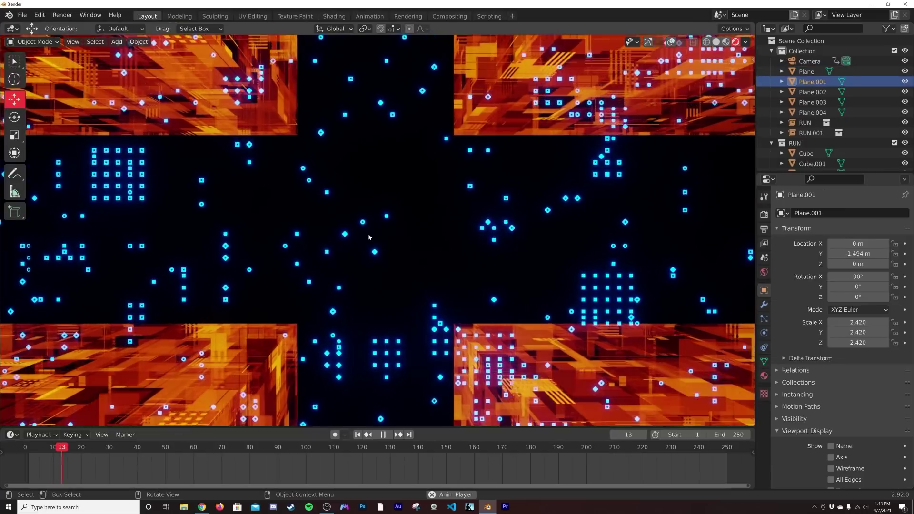
# Select the first dot-grid plane and set its material's blend mode to Alpha Blend
pyautogui.press('space')
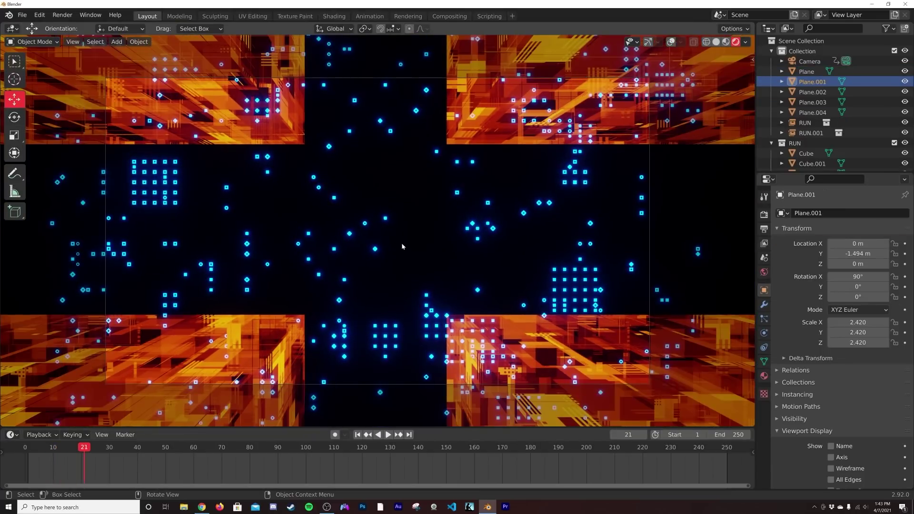
pyautogui.click(401, 246)
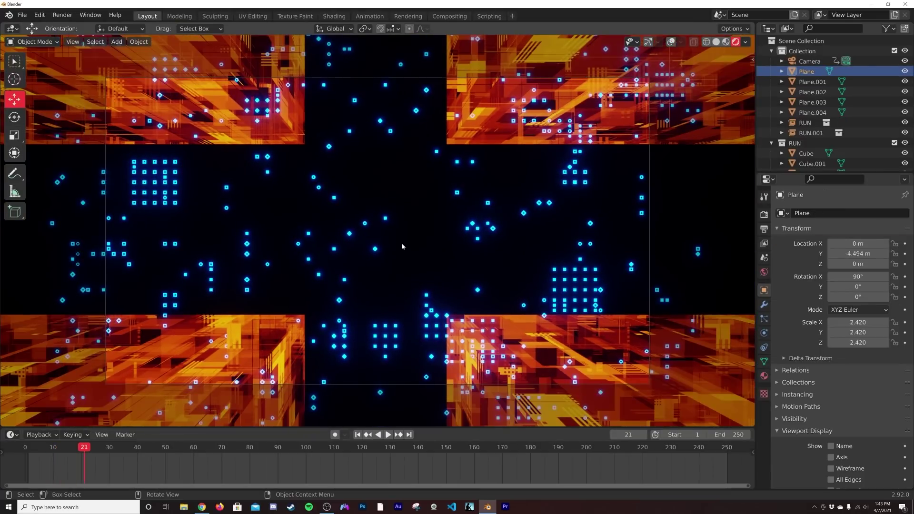
pyautogui.click(671, 41)
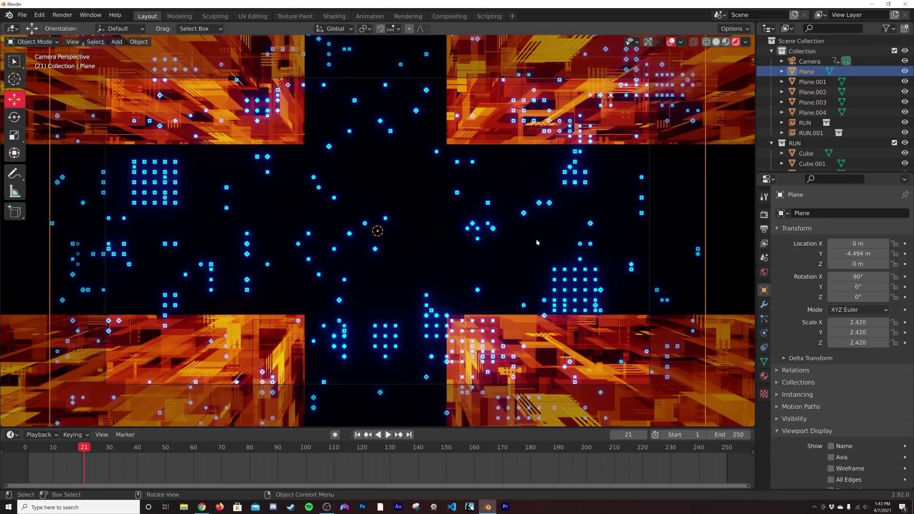
pyautogui.click(764, 375)
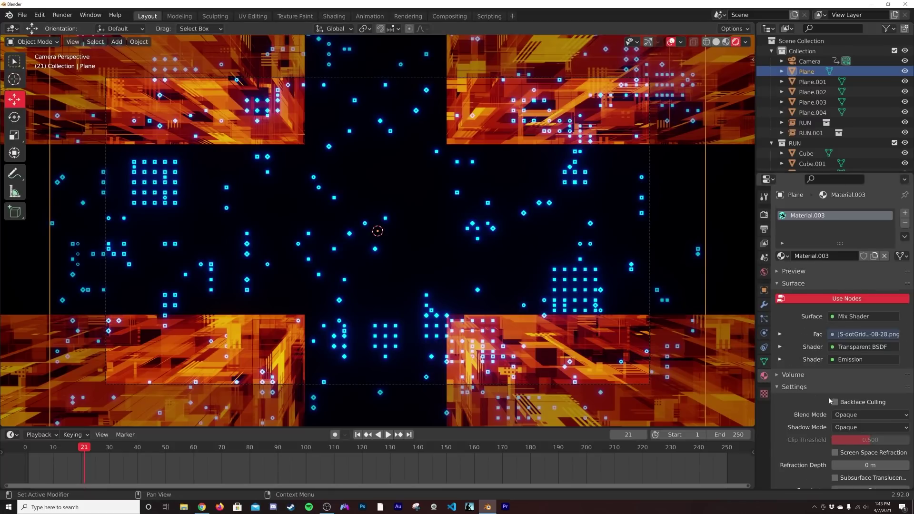
pyautogui.scroll(-2, 829, 402)
pyautogui.click(839, 381)
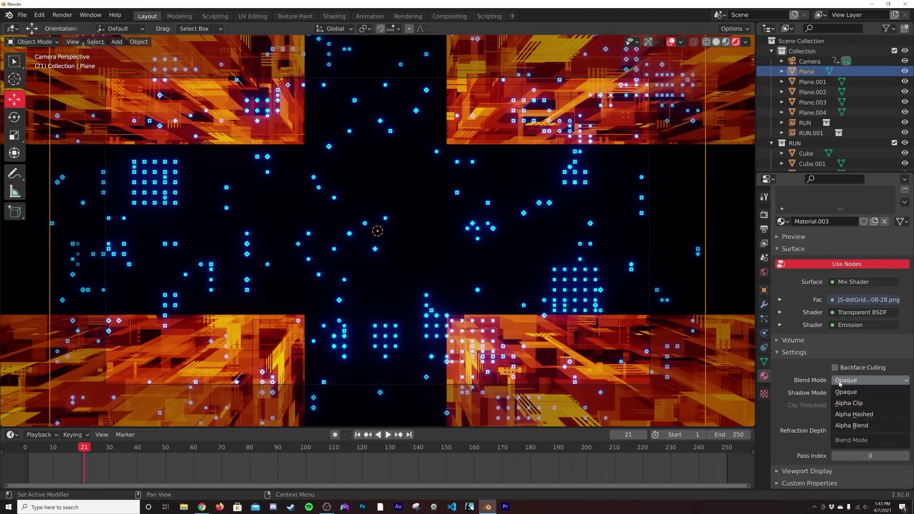
pyautogui.click(851, 425)
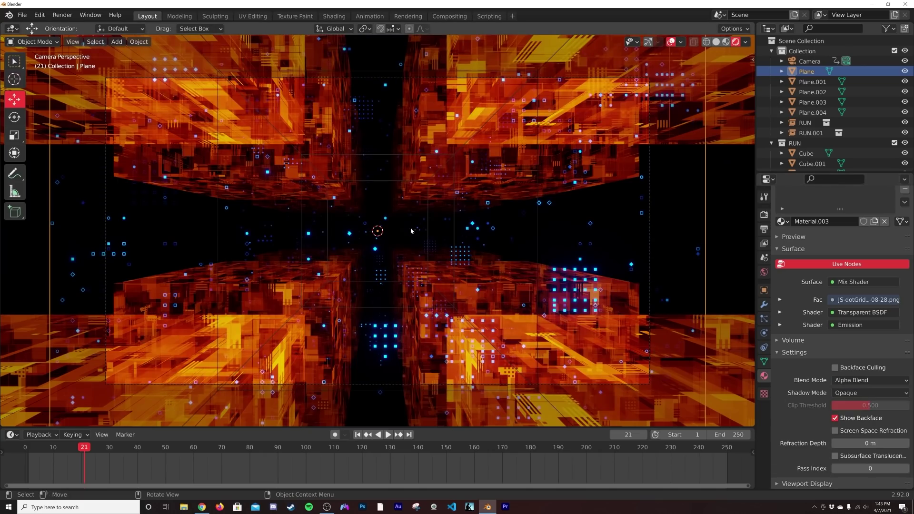
# Hide the viewport overlays and play the animation to check the transparent dot-grid planes
pyautogui.click(671, 41)
pyautogui.press('space')
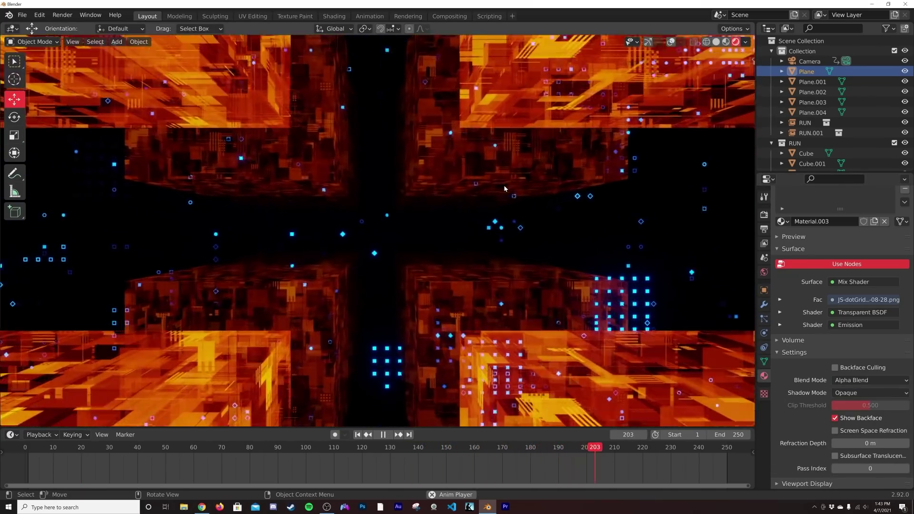
pyautogui.press('space')
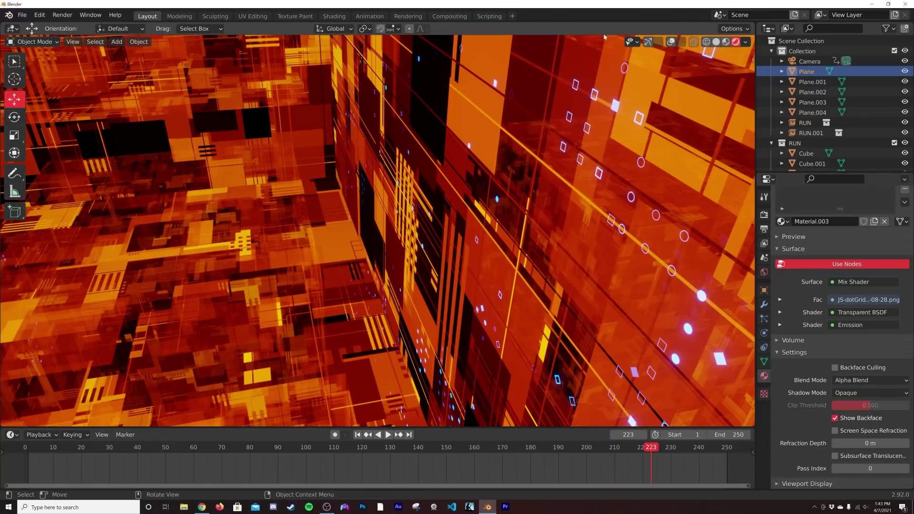
# Show the viewport gizmos and overlays again and switch to solid shading with the rows of cubes in view
pyautogui.click(648, 41)
pyautogui.click(670, 41)
pyautogui.click(716, 41)
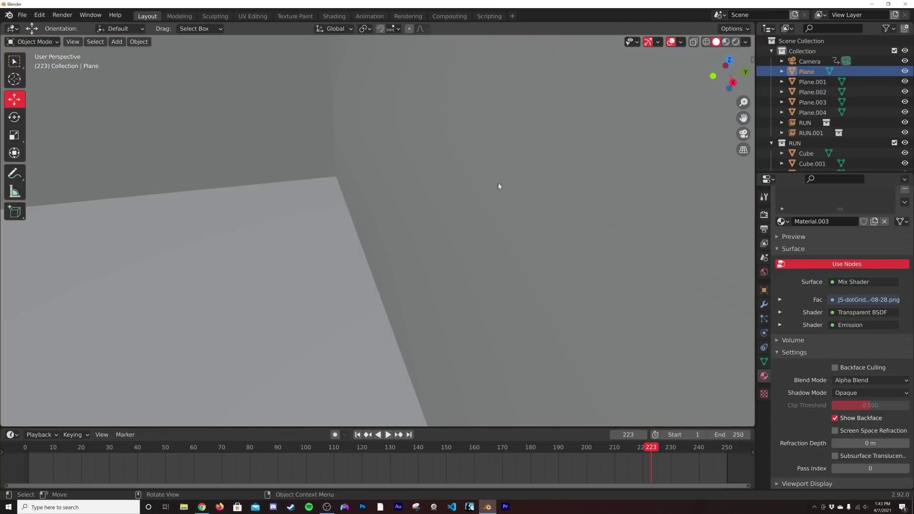
pyautogui.moveTo(498, 183)
pyautogui.mouseDown(button='middle')
pyautogui.moveTo(386, 255)
pyautogui.moveTo(484, 260)
pyautogui.mouseUp(button='middle')
pyautogui.scroll(-6, 389, 250)
# Select all five dot-grid planes between the cubes and move them into the RUN collection
pyautogui.click(413, 246)
pyautogui.keyDown('shift'); pyautogui.click(361, 280); pyautogui.keyUp('shift')
pyautogui.keyDown('shift'); pyautogui.moveTo(331, 293); pyautogui.dragTo(395, 284, button='middle'); pyautogui.keyUp('shift')
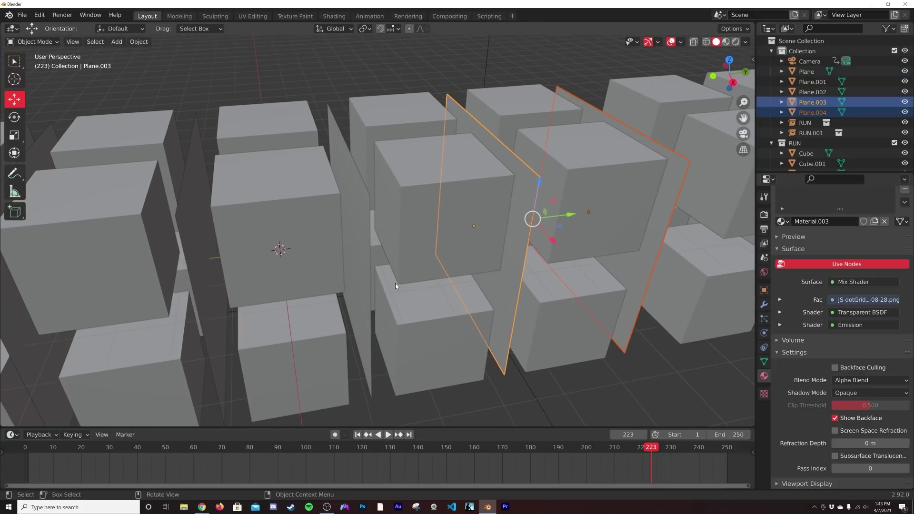
pyautogui.keyDown('shift'); pyautogui.click(317, 289); pyautogui.keyUp('shift')
pyautogui.keyDown('shift'); pyautogui.moveTo(317, 291); pyautogui.dragTo(471, 277, button='middle'); pyautogui.keyUp('shift')
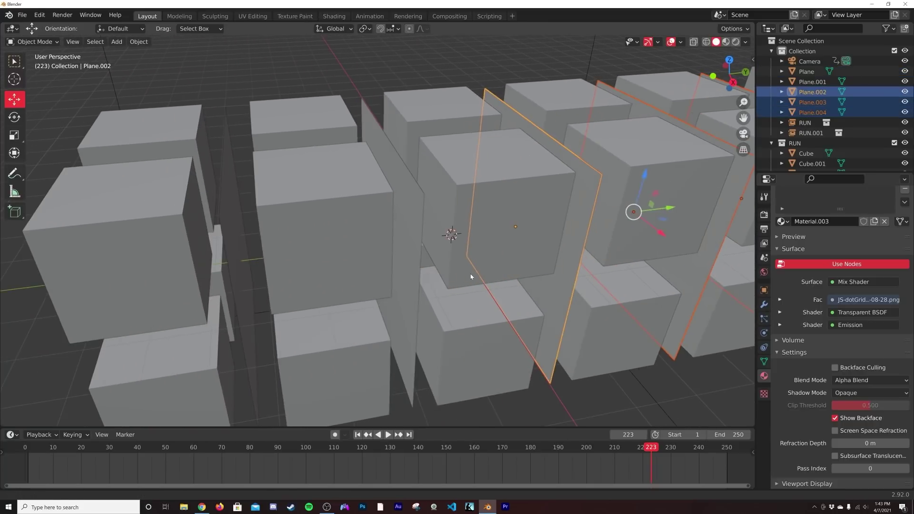
pyautogui.keyDown('shift'); pyautogui.click(412, 280); pyautogui.keyUp('shift')
pyautogui.keyDown('shift'); pyautogui.click(252, 286); pyautogui.keyUp('shift')
pyautogui.scroll(-5, 250, 286)
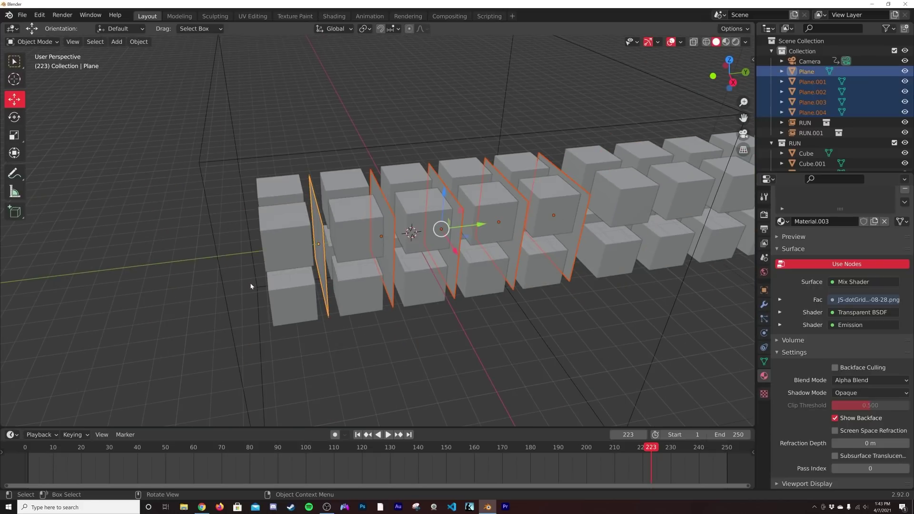
pyautogui.press('m')
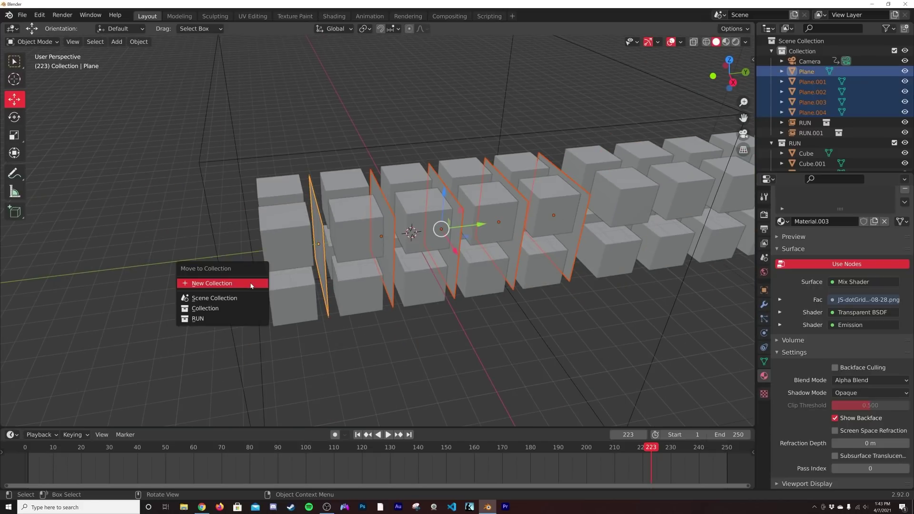
pyautogui.click(217, 318)
# Return to the camera view in rendered shading and play the loop to check the instanced planes
pyautogui.scroll(-2, 471, 268)
pyautogui.keyDown('shift'); pyautogui.moveTo(635, 219); pyautogui.dragTo(501, 241, button='middle'); pyautogui.keyUp('shift')
pyautogui.press('KP_0')
pyautogui.press('z')
pyautogui.click(497, 197)
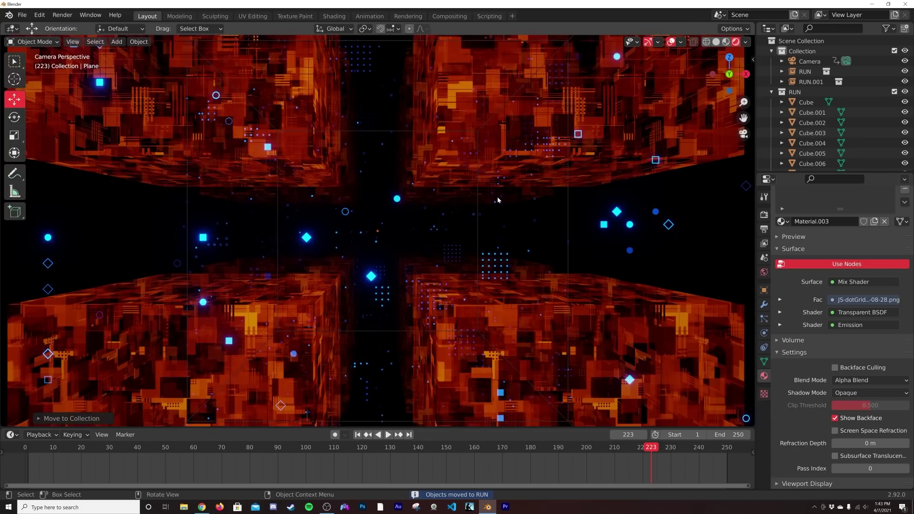
pyautogui.press('space')
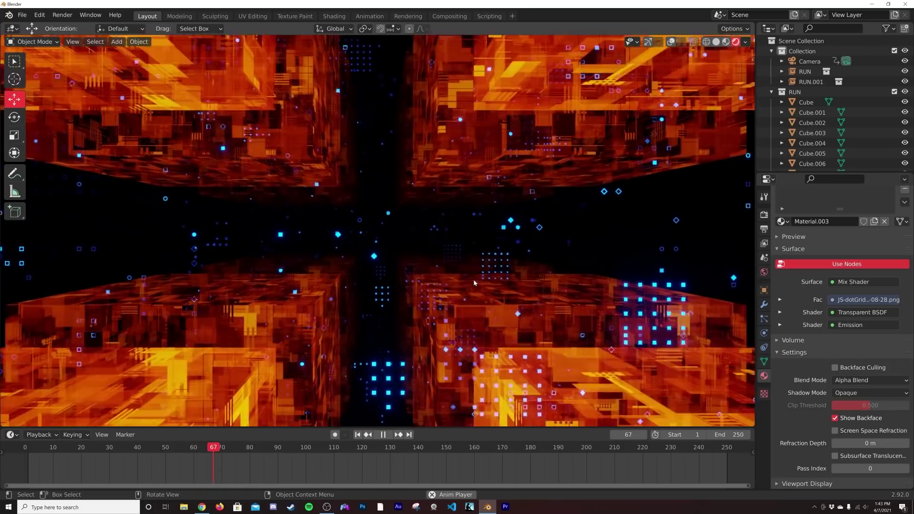
pyautogui.press('Escape')
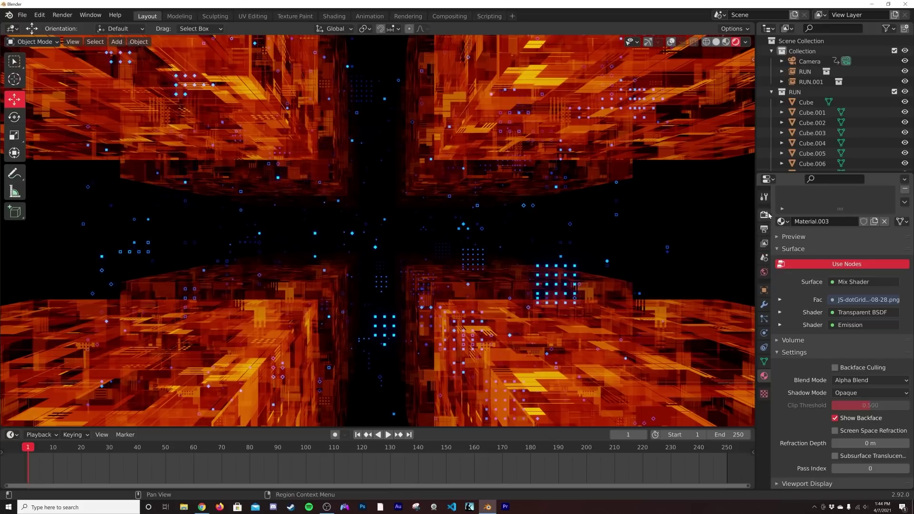
# Set the render output's file format to FFmpeg Video with an MPEG-4 container
pyautogui.click(762, 229)
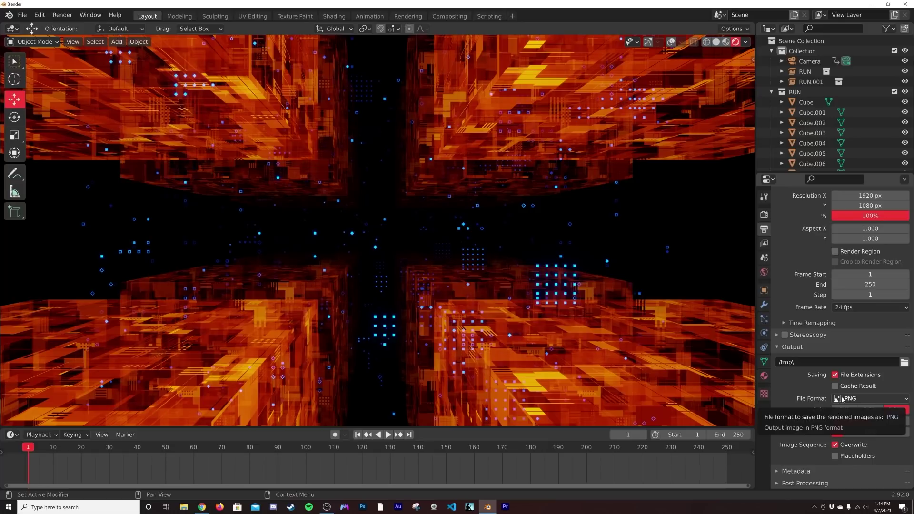
pyautogui.click(863, 401)
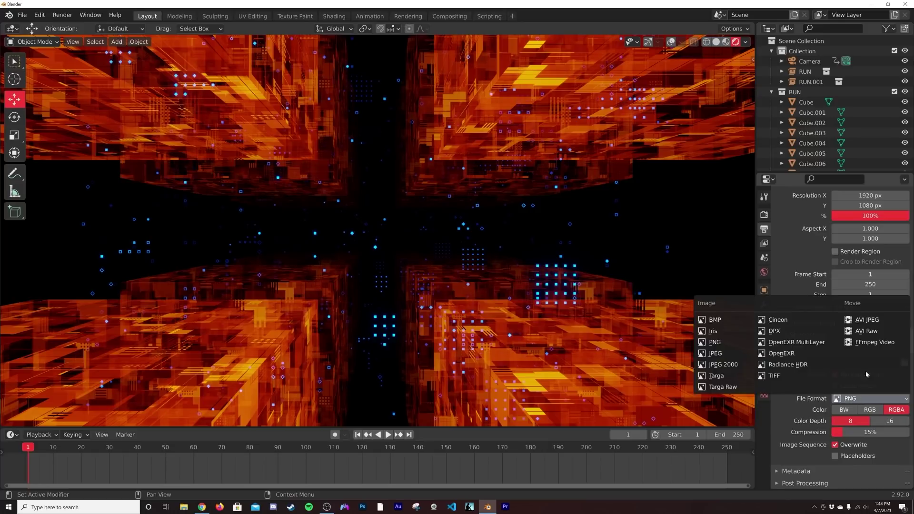
pyautogui.click(871, 343)
pyautogui.click(800, 454)
pyautogui.scroll(-2, 800, 455)
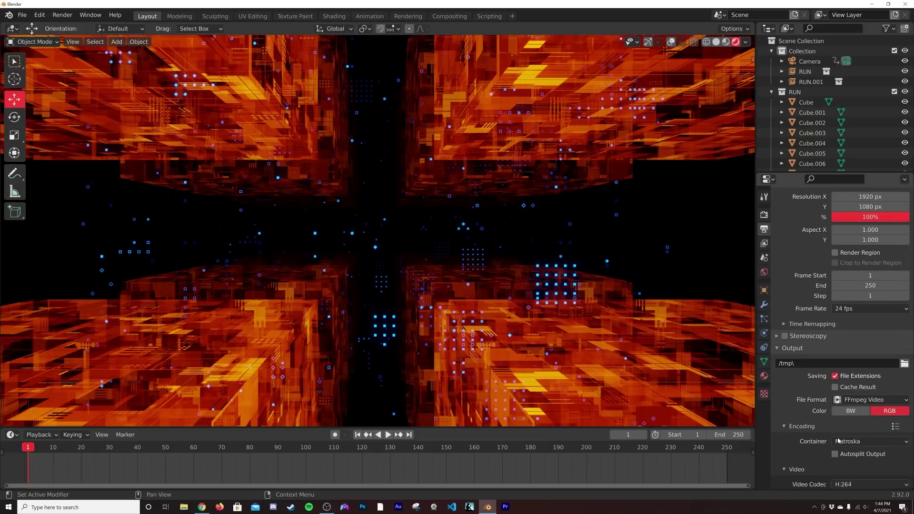
pyautogui.click(869, 431)
pyautogui.click(861, 397)
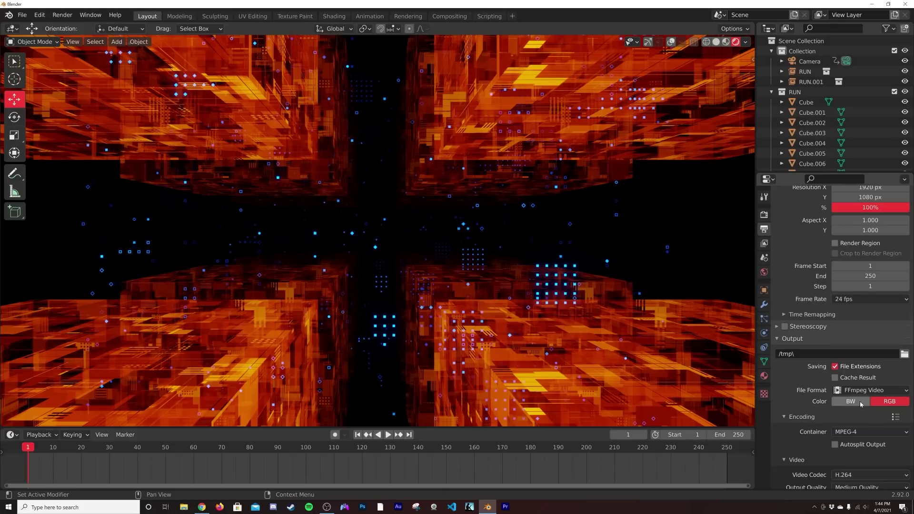
# Set the video encoding's output quality to Perceptually Lossless
pyautogui.scroll(-2, 861, 405)
pyautogui.click(861, 449)
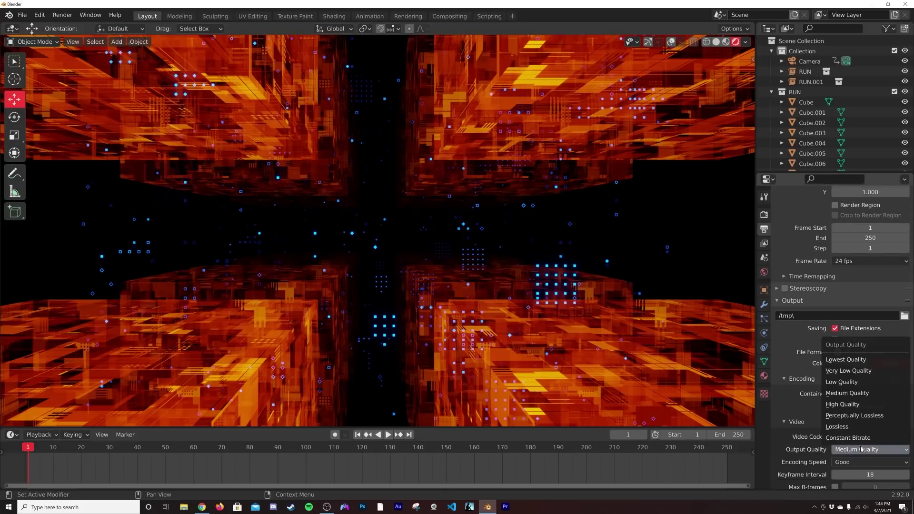
pyautogui.click(856, 415)
# Start rendering the animation
pyautogui.scroll(4, 856, 409)
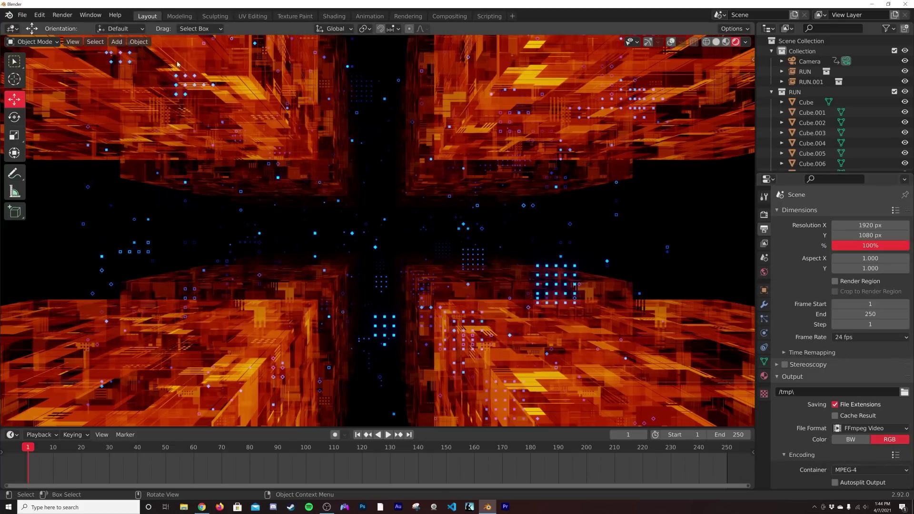
pyautogui.click(62, 15)
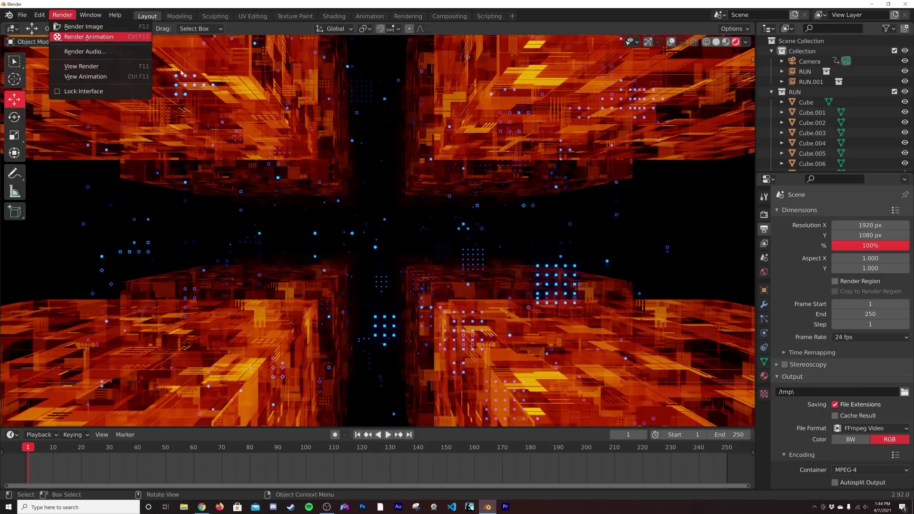